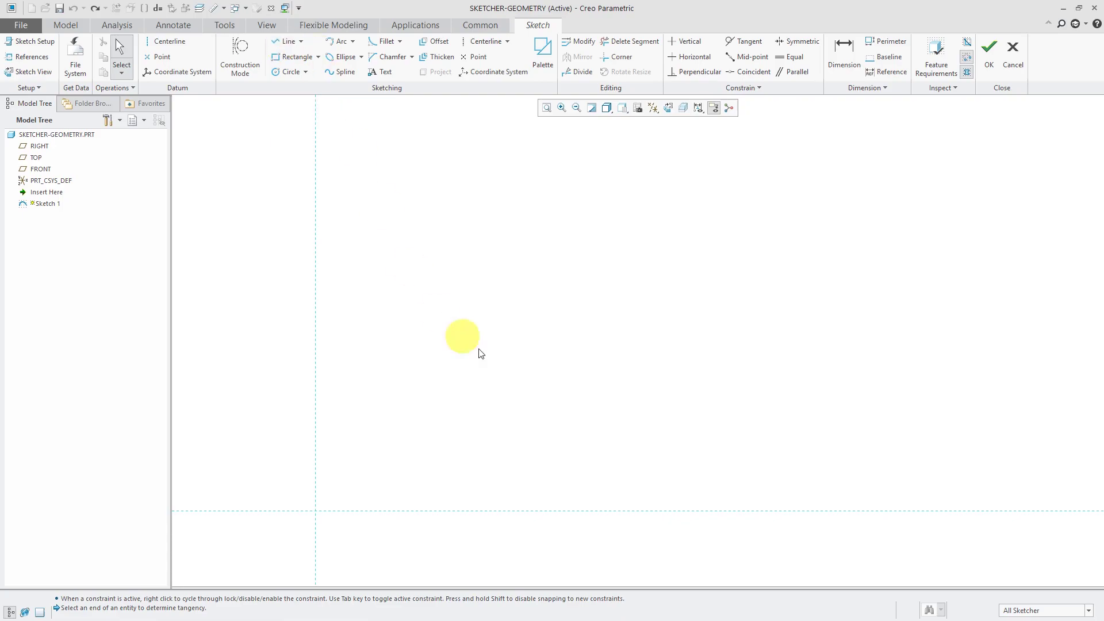
# - Right-click the empty Sketch 1 canvas to bring up the Sketch Tools context menu
pyautogui.rightClick(467, 295)
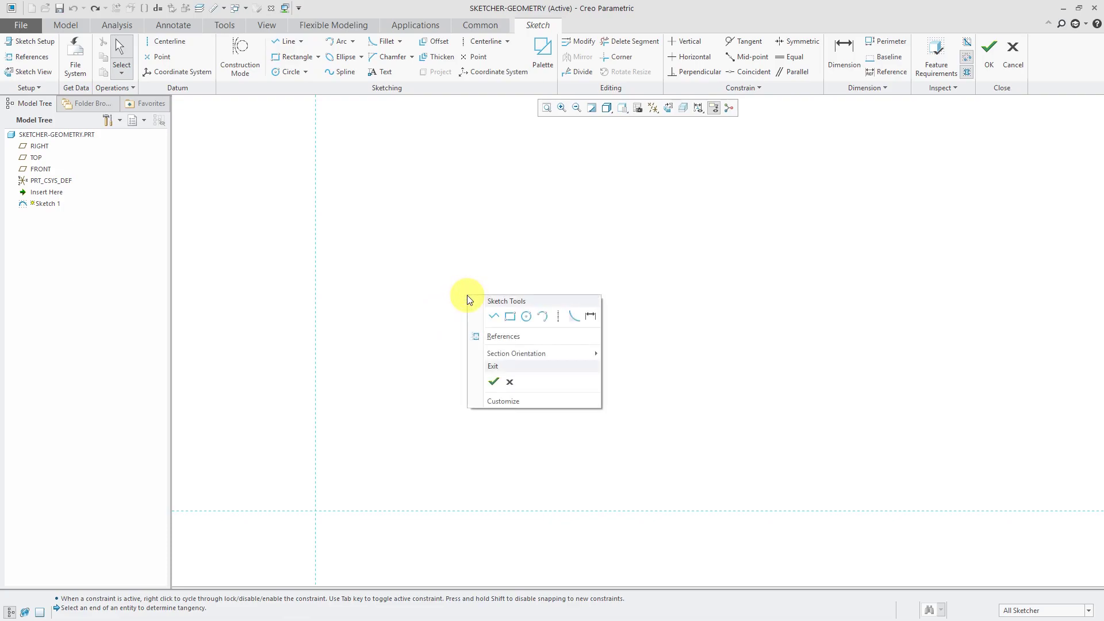
# - Draw the first closed triangle as a line chain of three connected lines
pyautogui.click(497, 319)
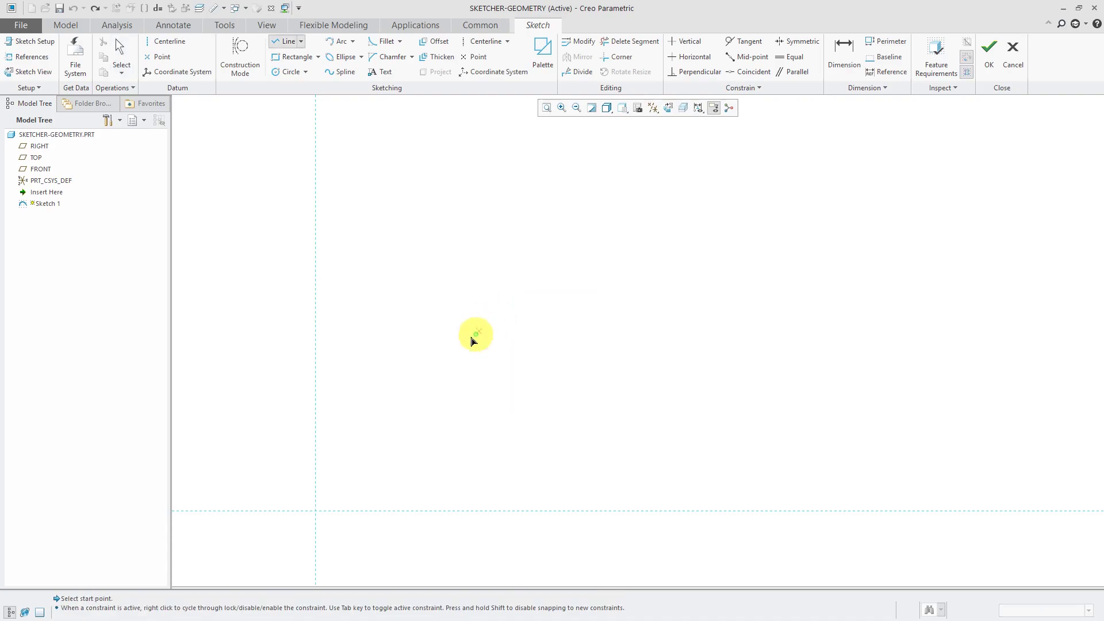
pyautogui.click(425, 375)
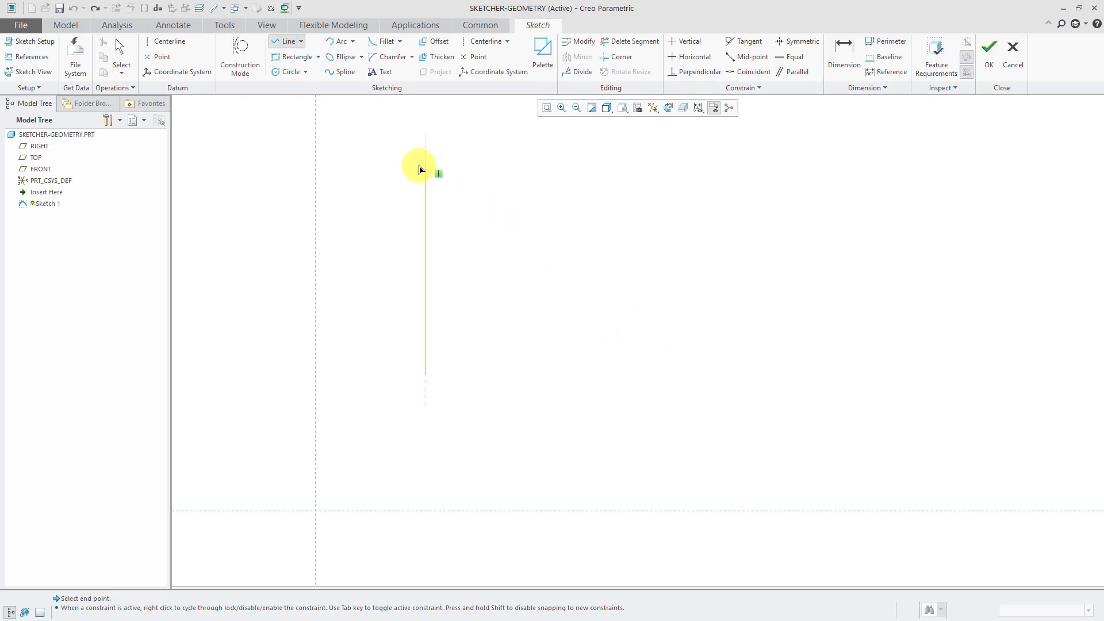
pyautogui.click(556, 182)
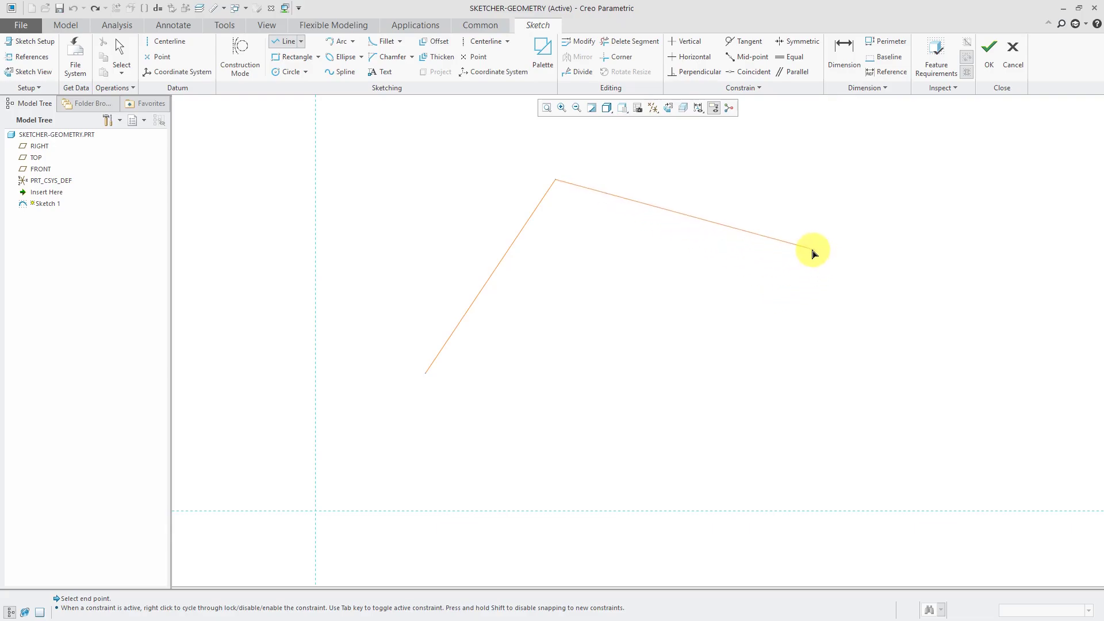
pyautogui.click(722, 257)
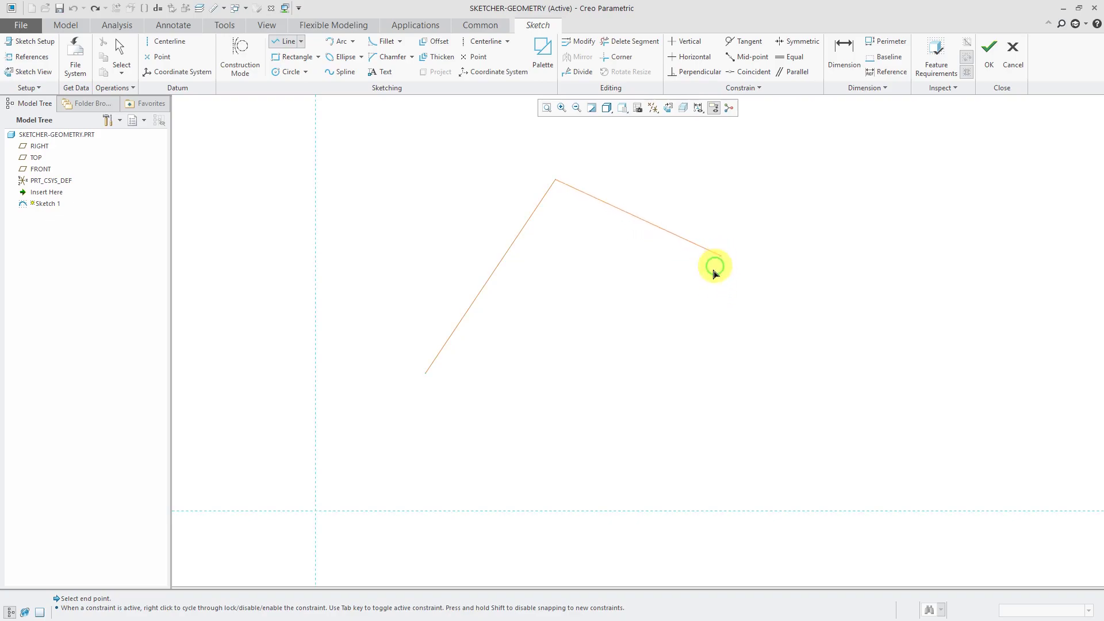
pyautogui.click(427, 374)
pyautogui.middleClick(631, 396)
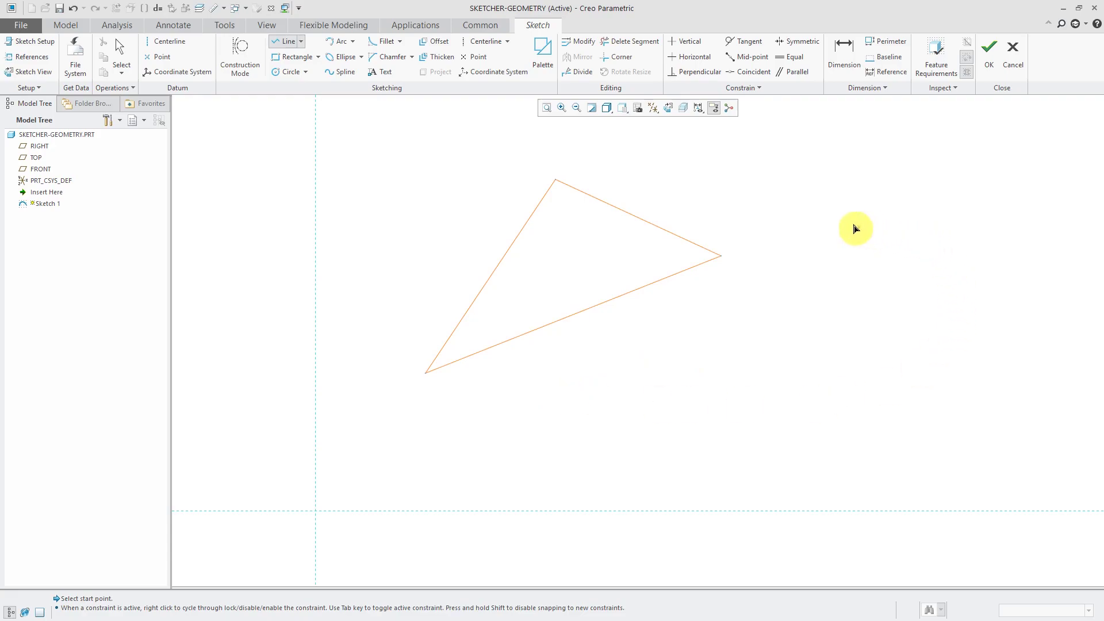
# - Draw a second closed triangle to the right of the first
pyautogui.click(817, 205)
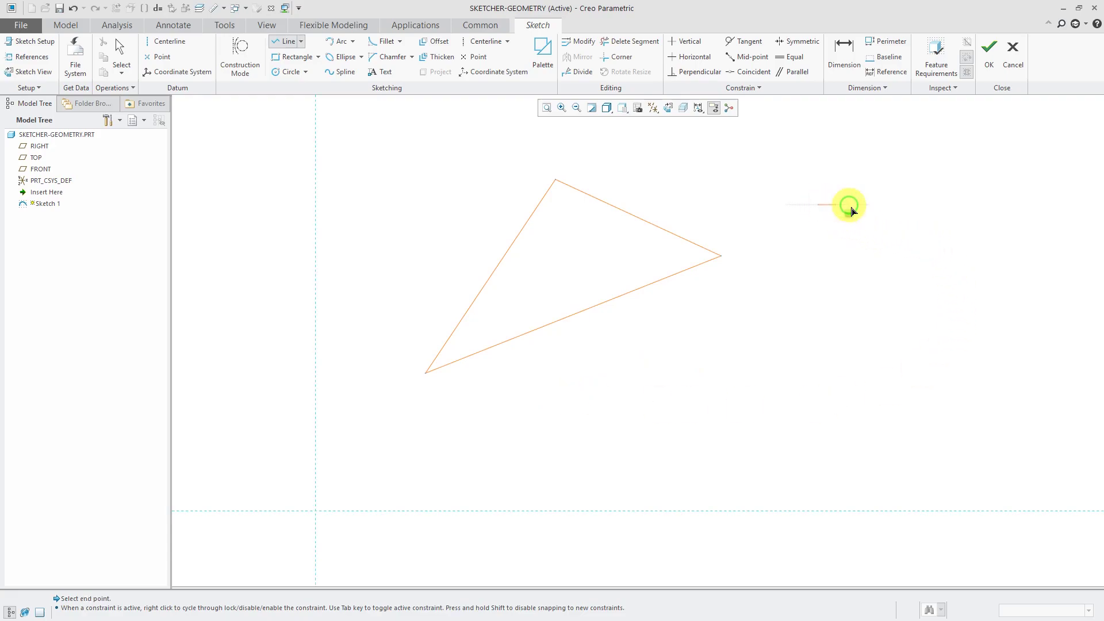
pyautogui.click(969, 334)
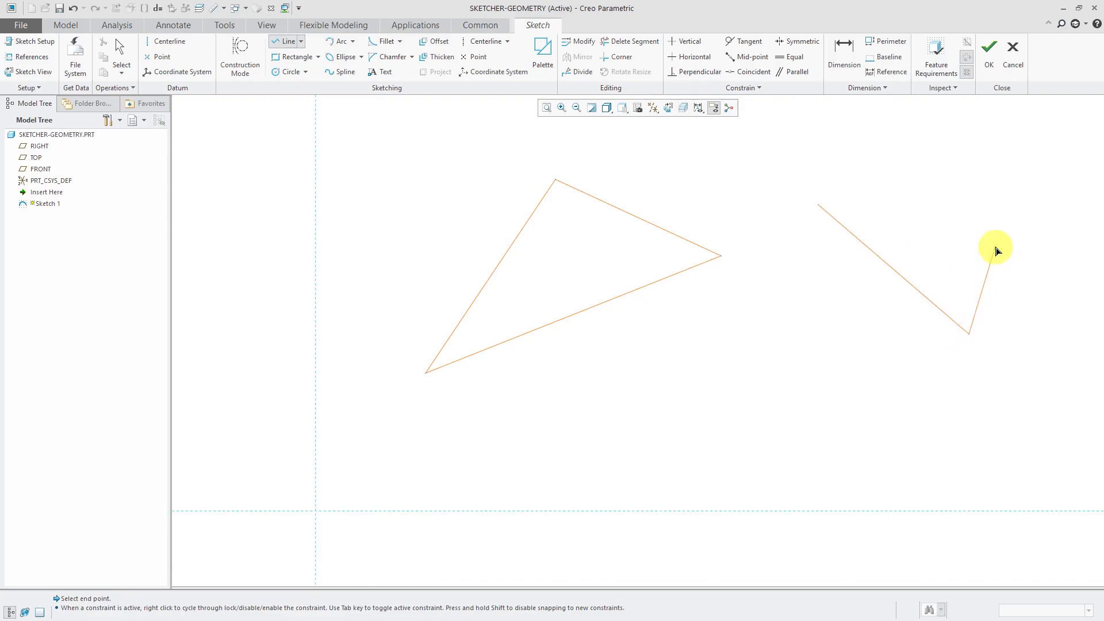
pyautogui.click(1030, 219)
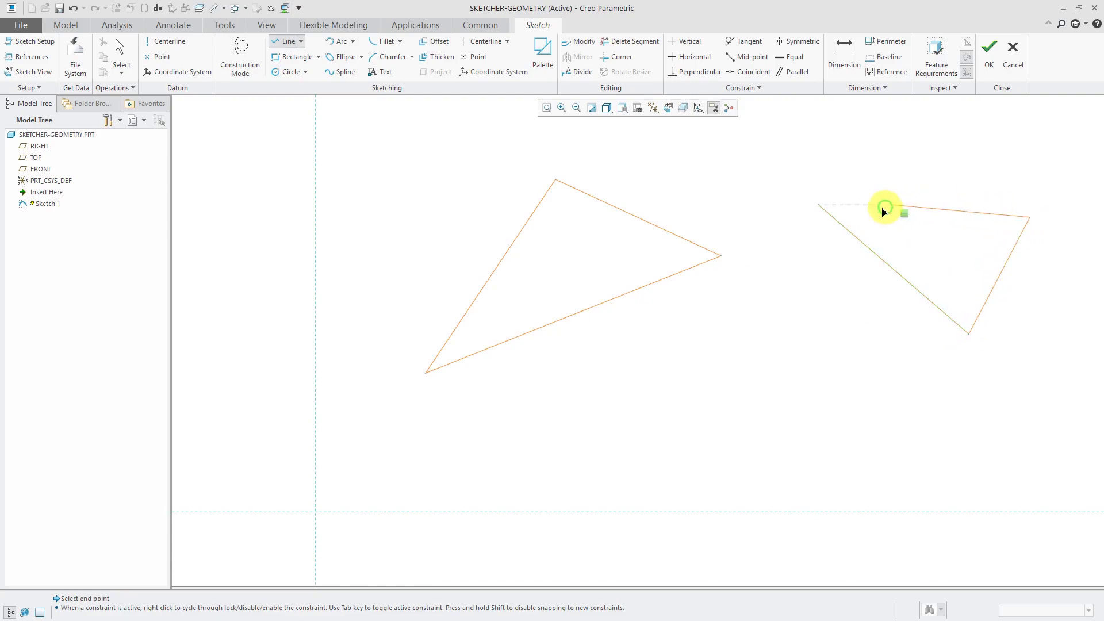
pyautogui.click(819, 207)
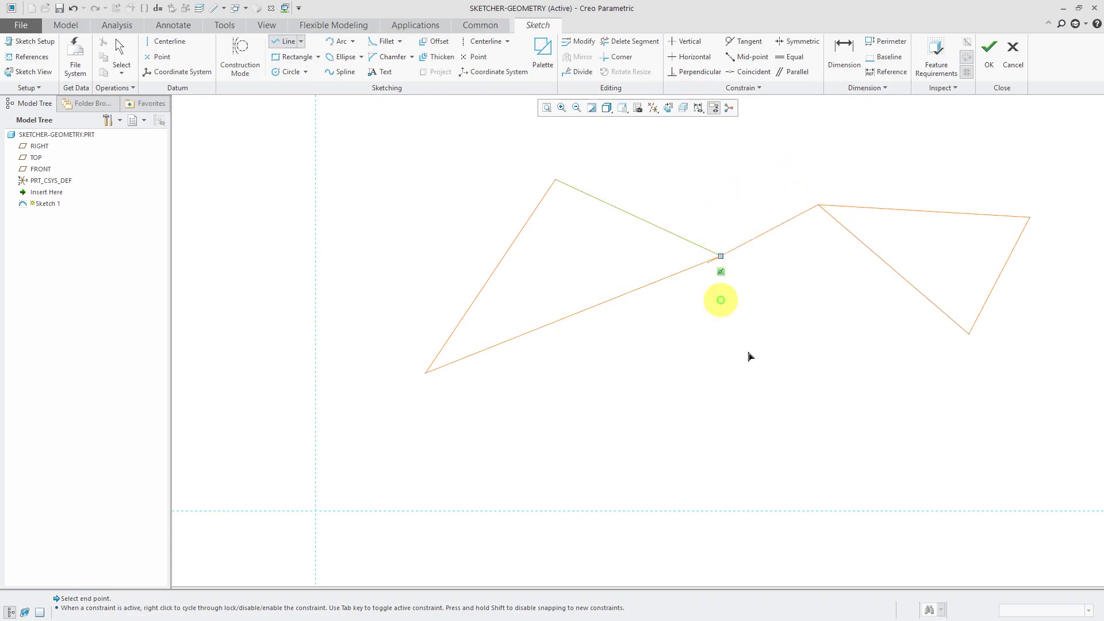
pyautogui.middleClick(789, 415)
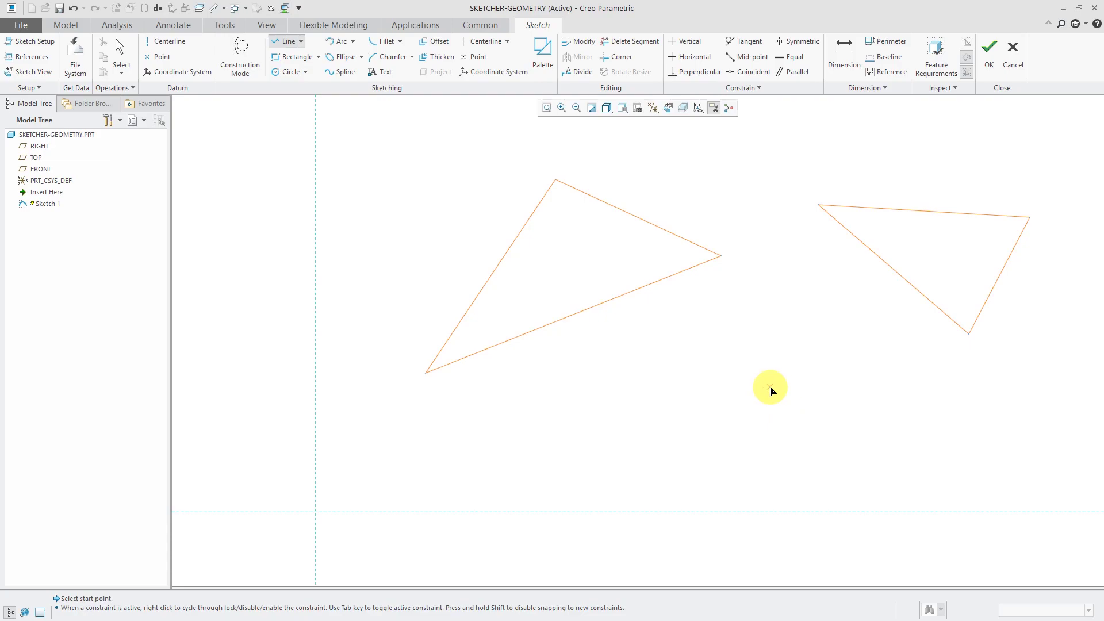
# - Turn off Dimensions Display and Shade Closed Loops in the sketch display filters
pyautogui.middleClick(771, 391)
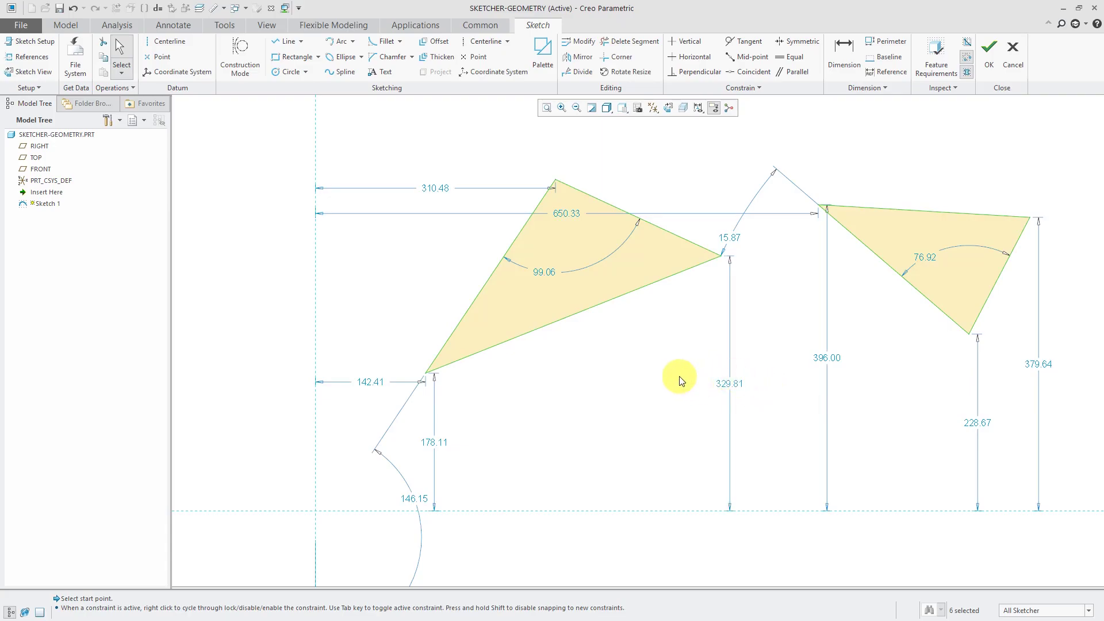
pyautogui.click(701, 111)
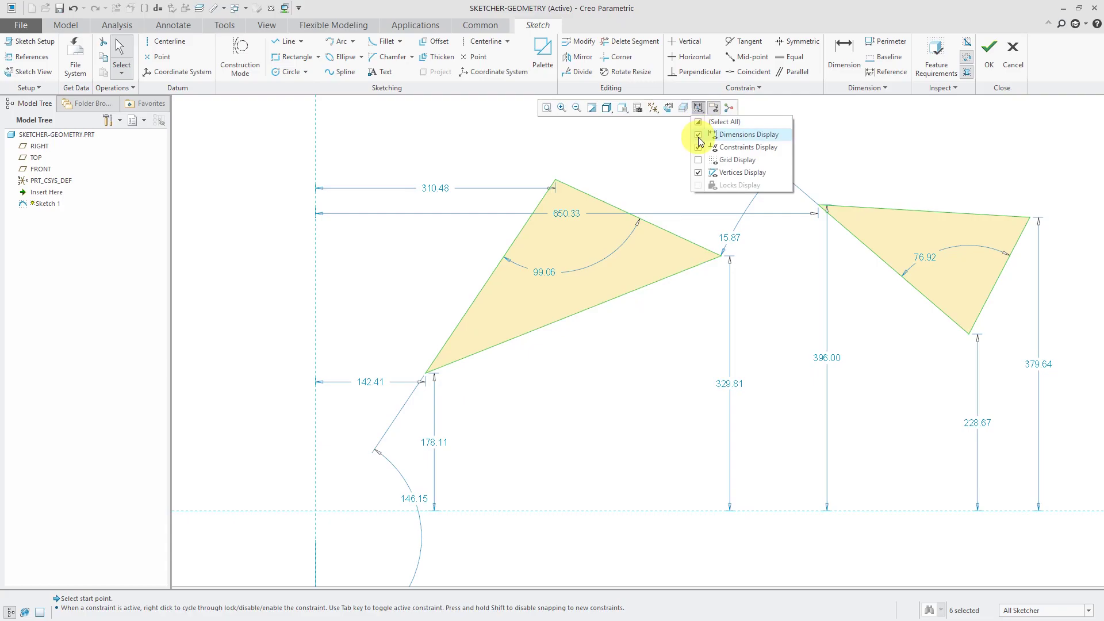
pyautogui.click(698, 136)
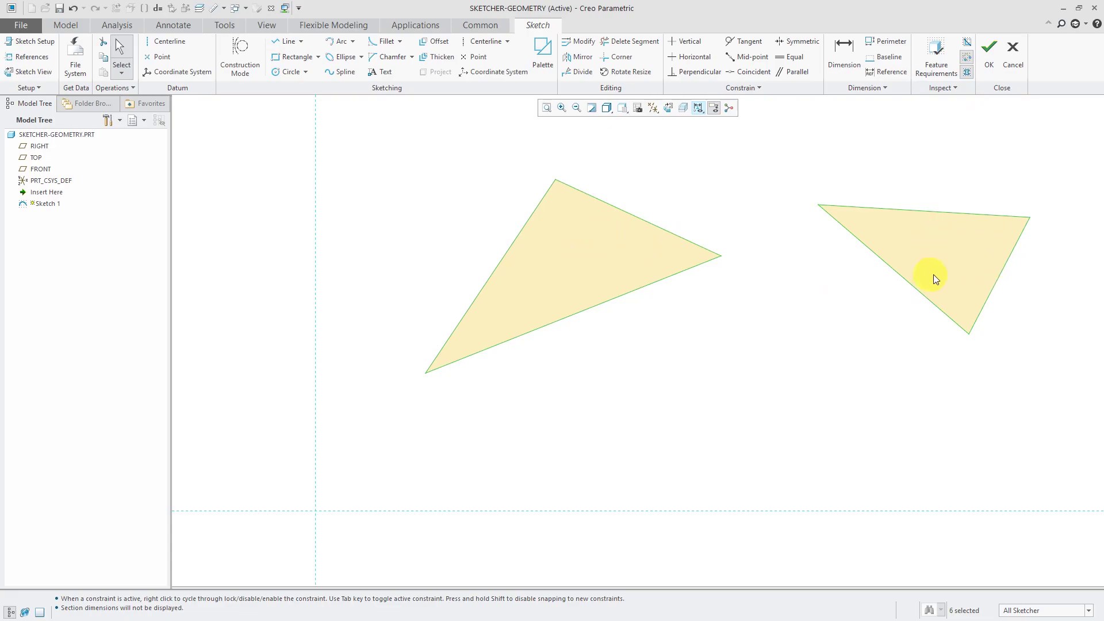
pyautogui.click(968, 72)
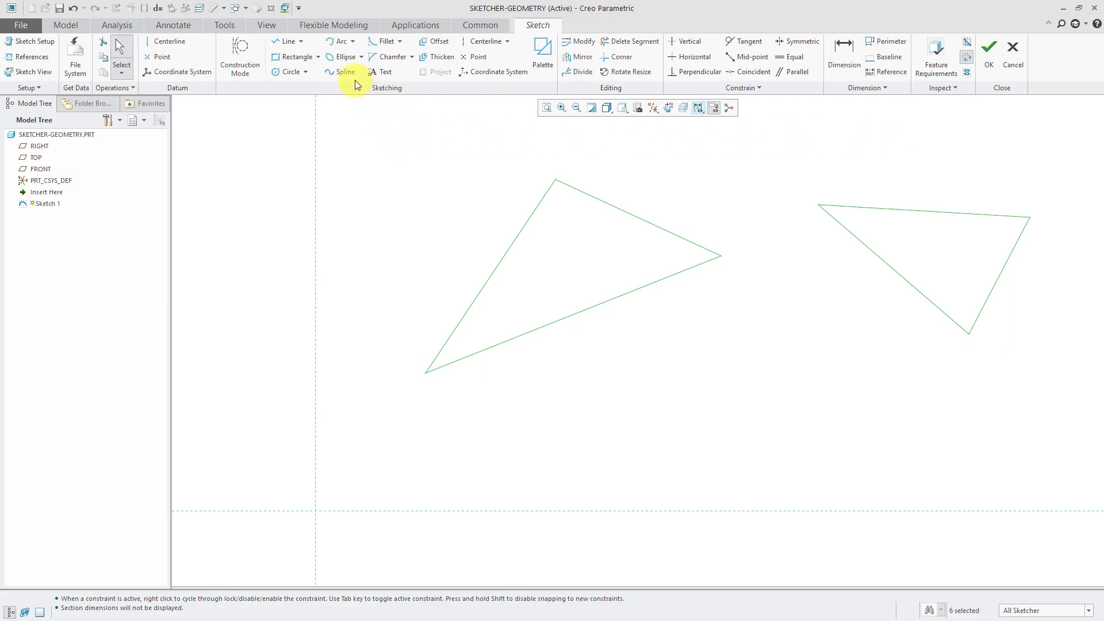
# - Draw a larger circle at lower left using Circle (Center and Point)
pyautogui.click(302, 44)
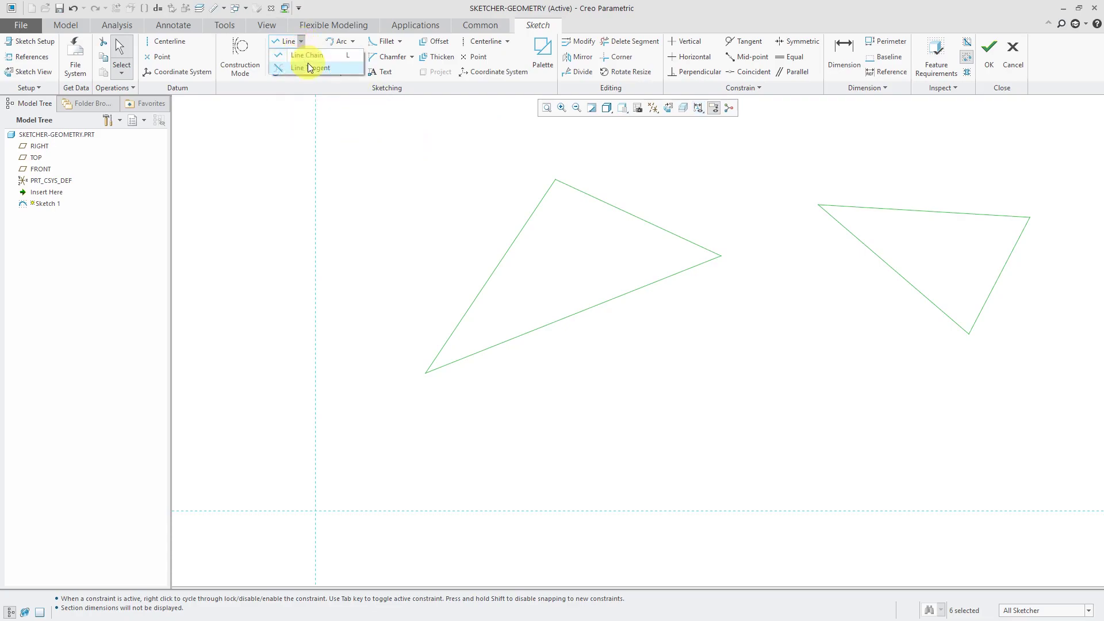
pyautogui.click(337, 125)
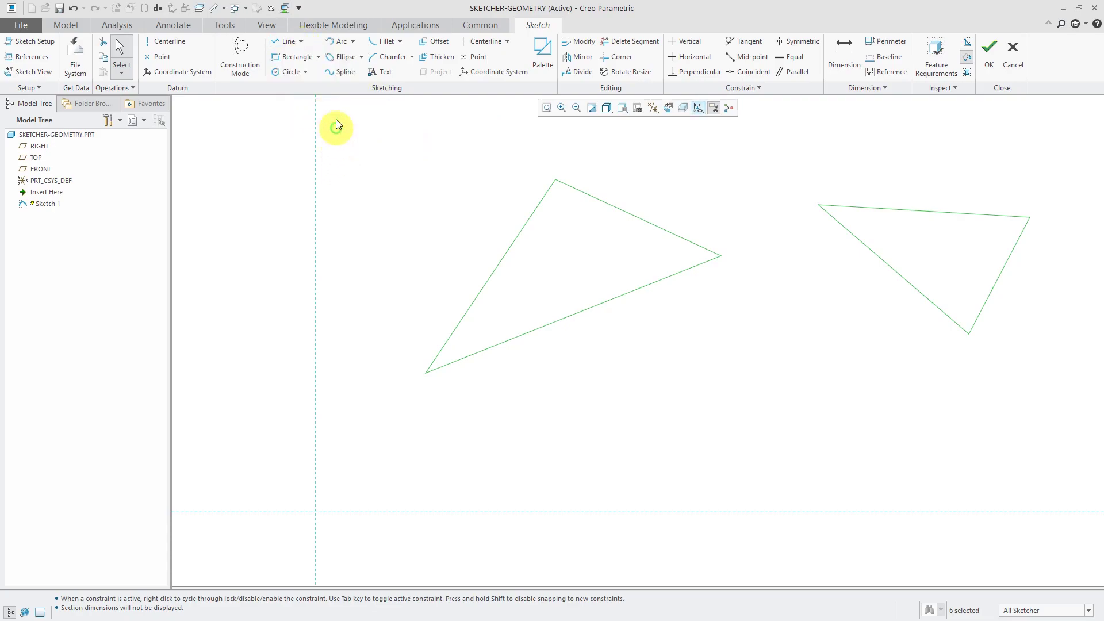
pyautogui.scroll(-4, 361, 118)
pyautogui.scroll(2, 316, 340)
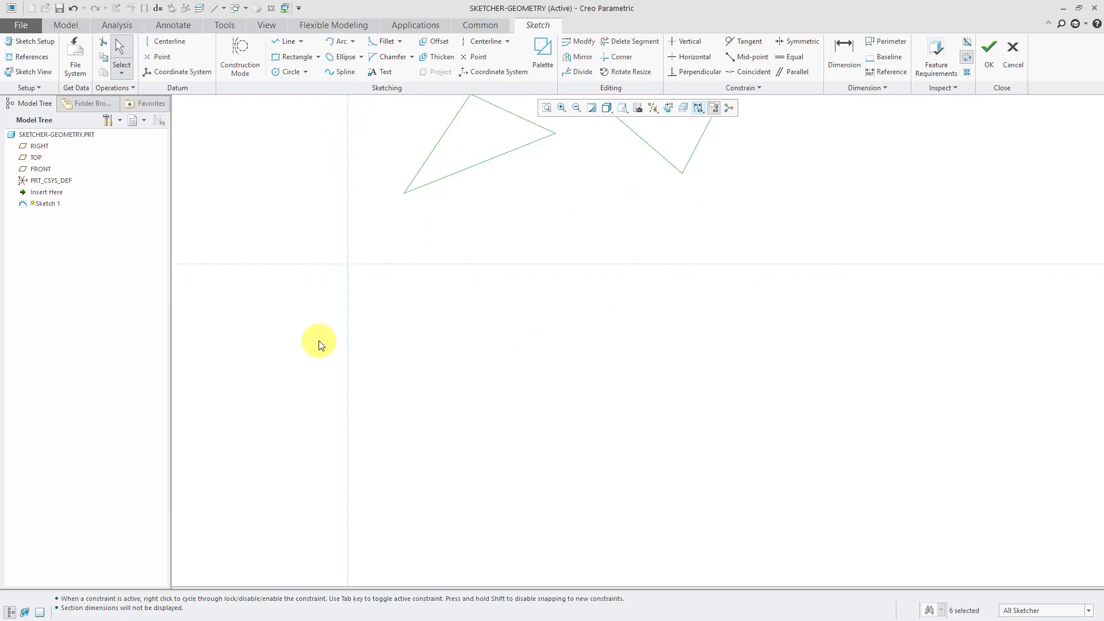
pyautogui.scroll(-3, 371, 326)
pyautogui.scroll(2, 357, 234)
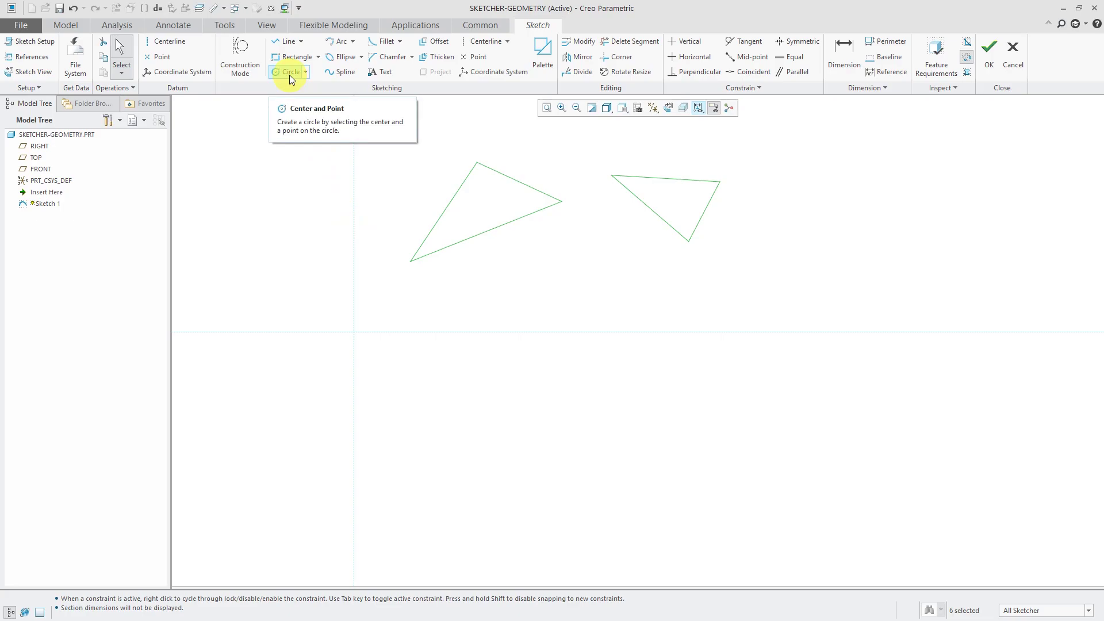
pyautogui.rightClick(502, 387)
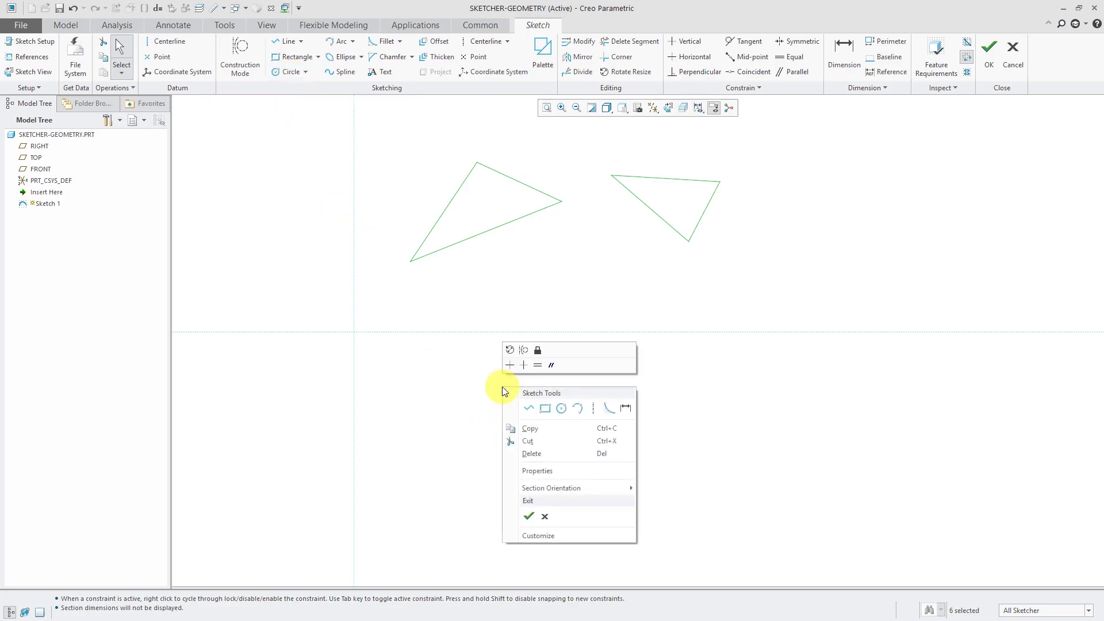
pyautogui.click(561, 408)
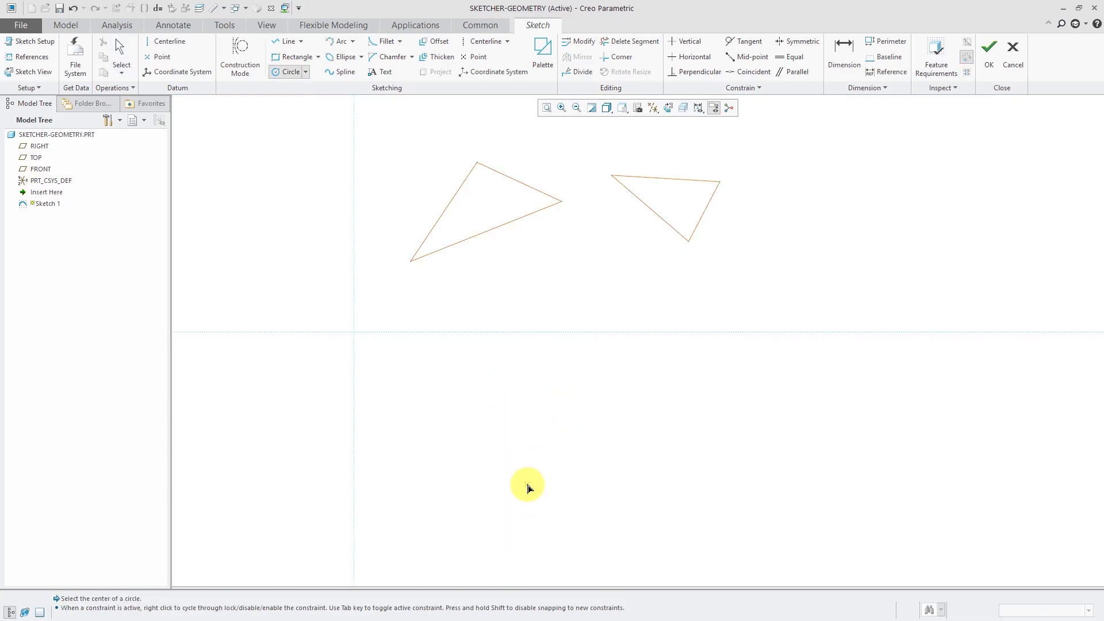
pyautogui.click(527, 484)
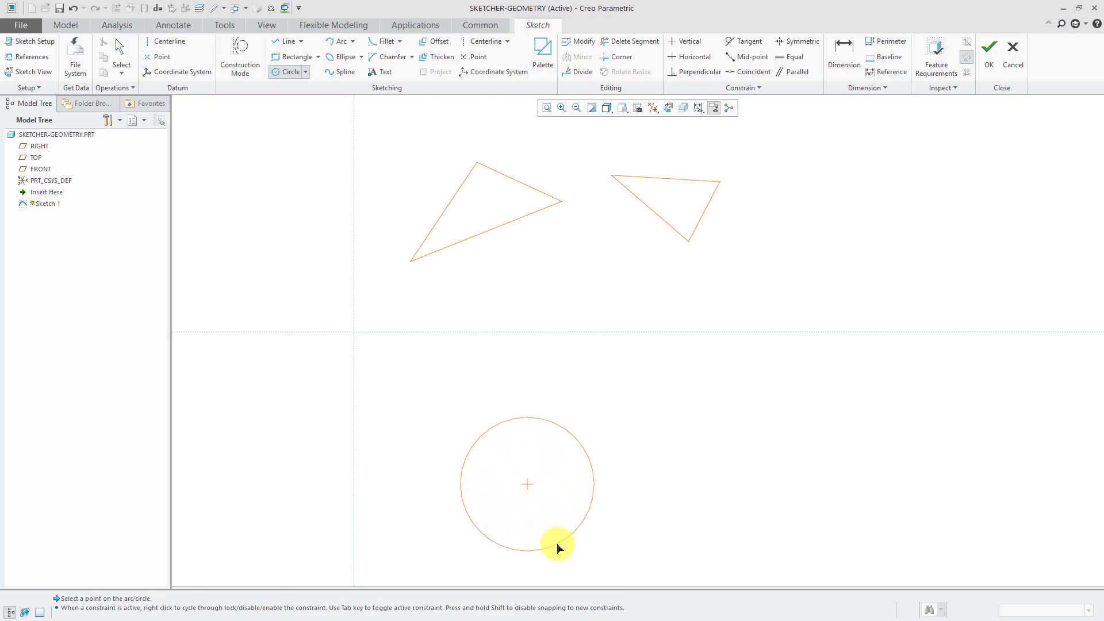
pyautogui.click(561, 553)
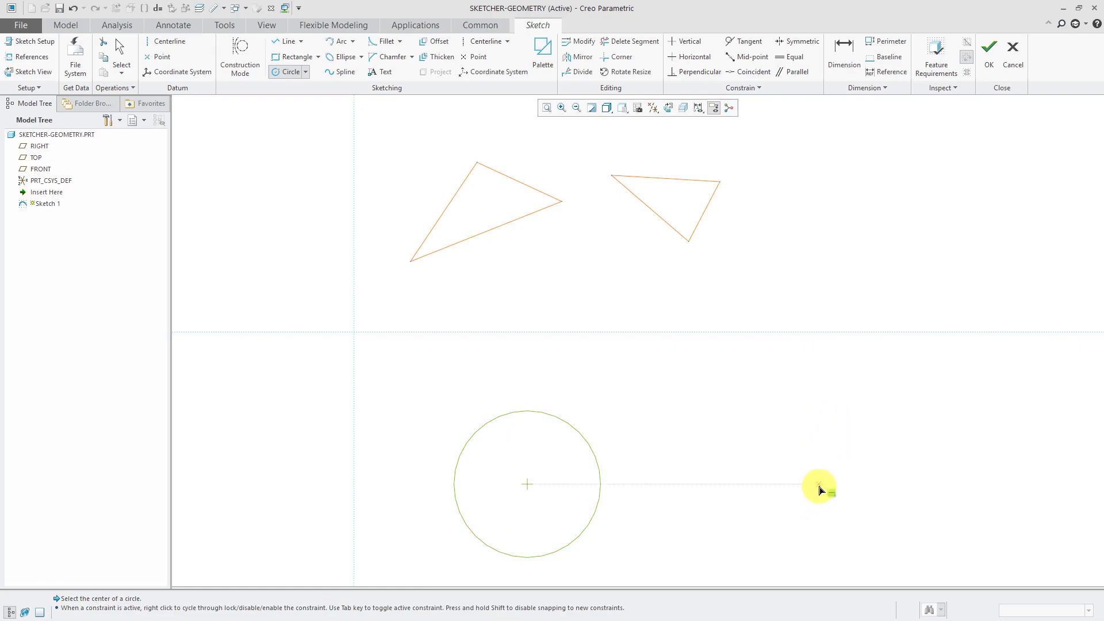
# - Add a smaller circle to the right of the first circle
pyautogui.click(824, 430)
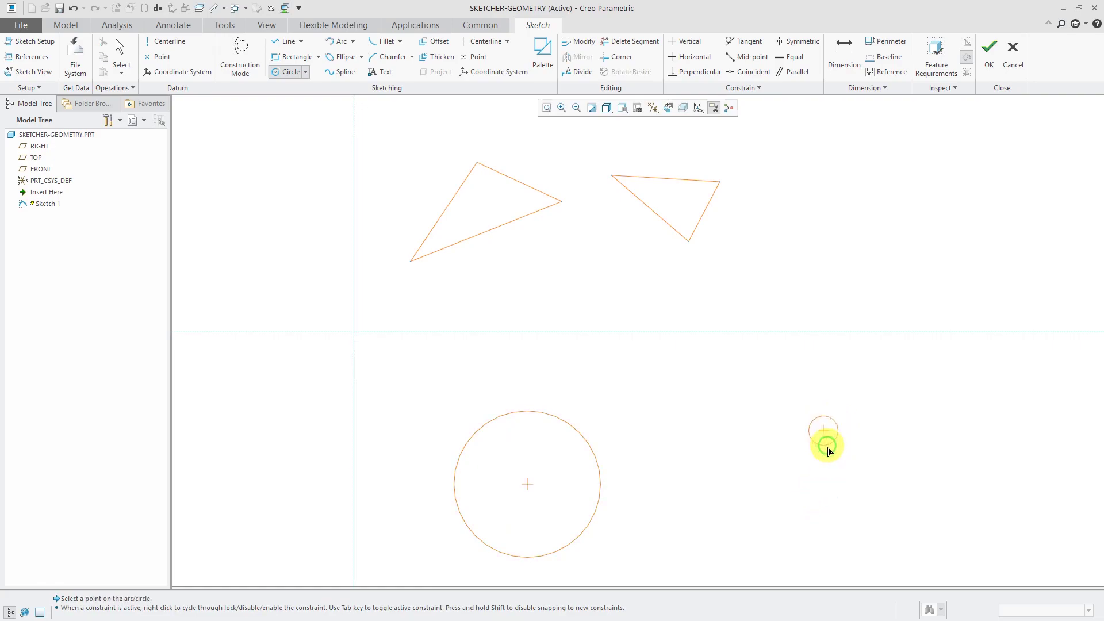
pyautogui.click(839, 487)
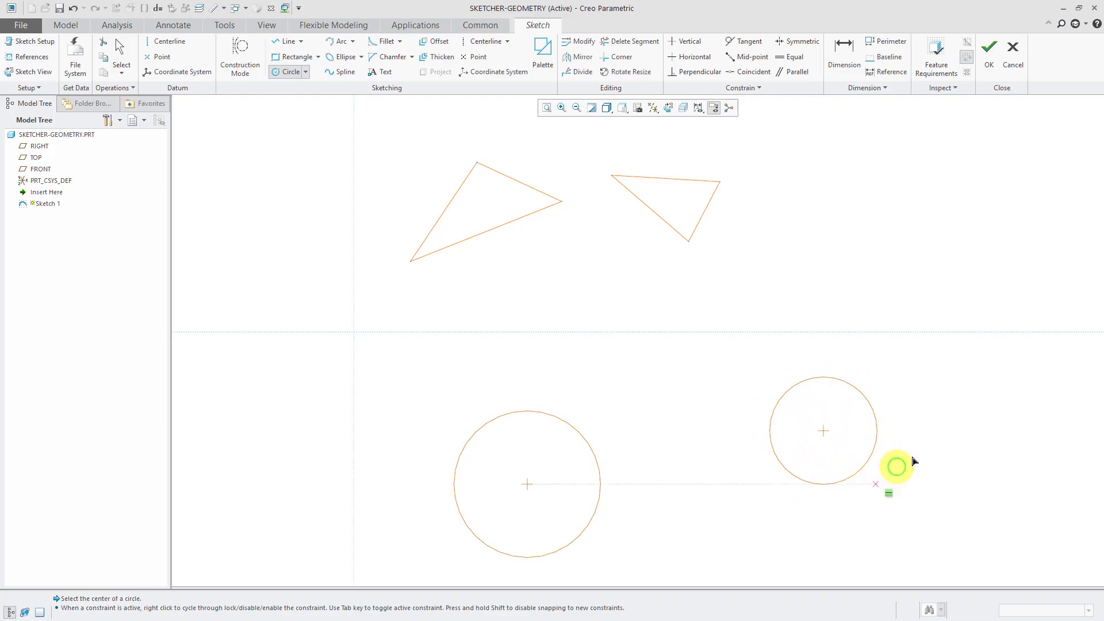
pyautogui.middleClick(943, 429)
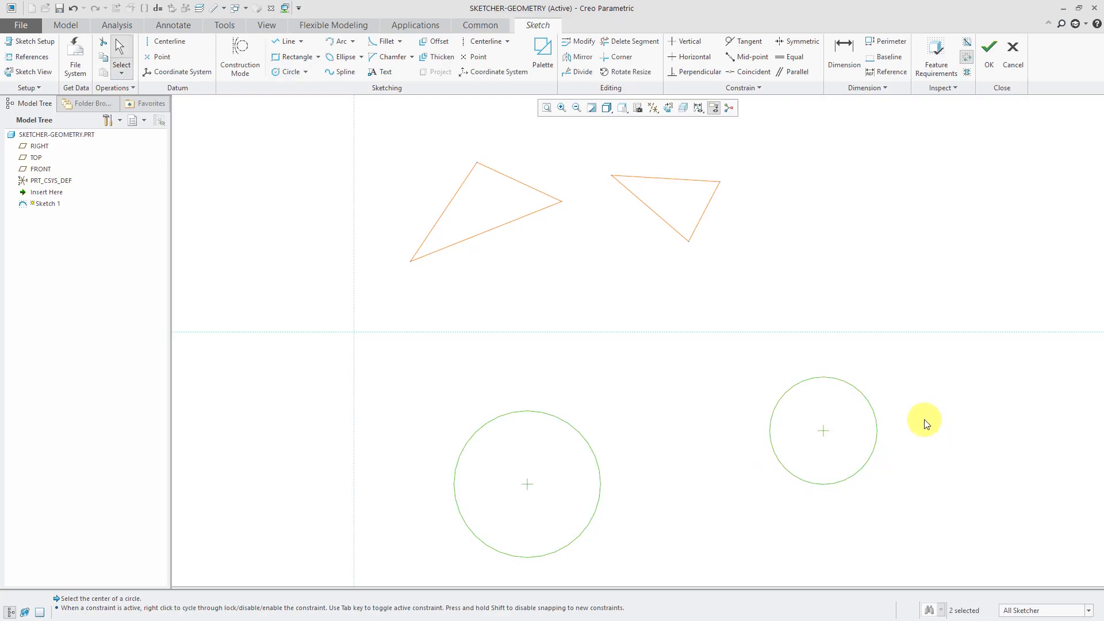
# - Draw two tangent lines from the left circle to the right circle
pyautogui.click(301, 42)
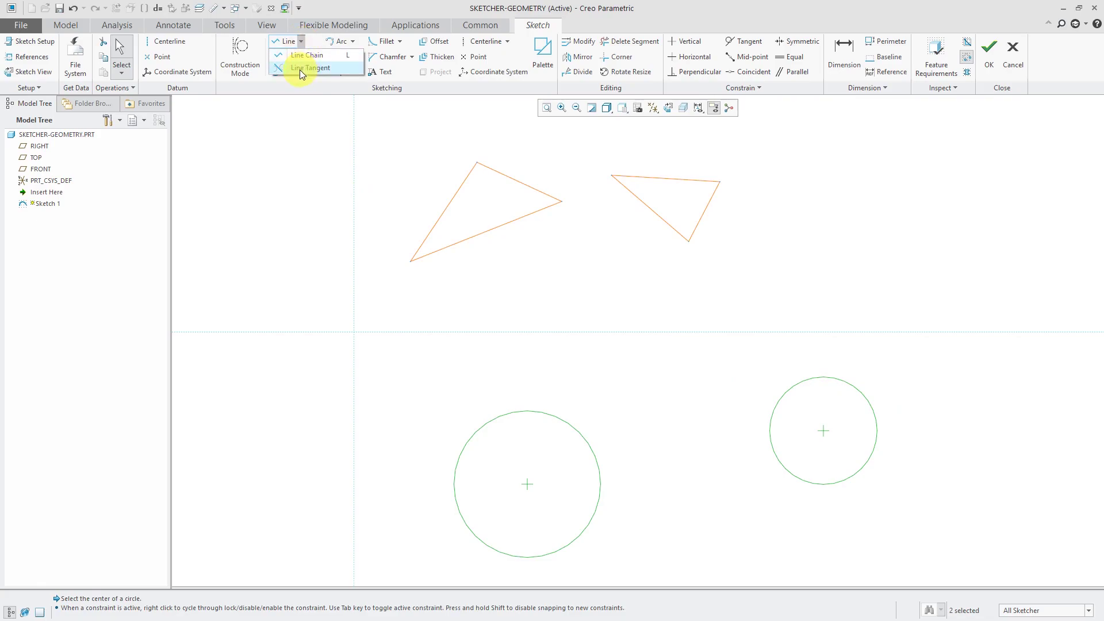
pyautogui.click(299, 69)
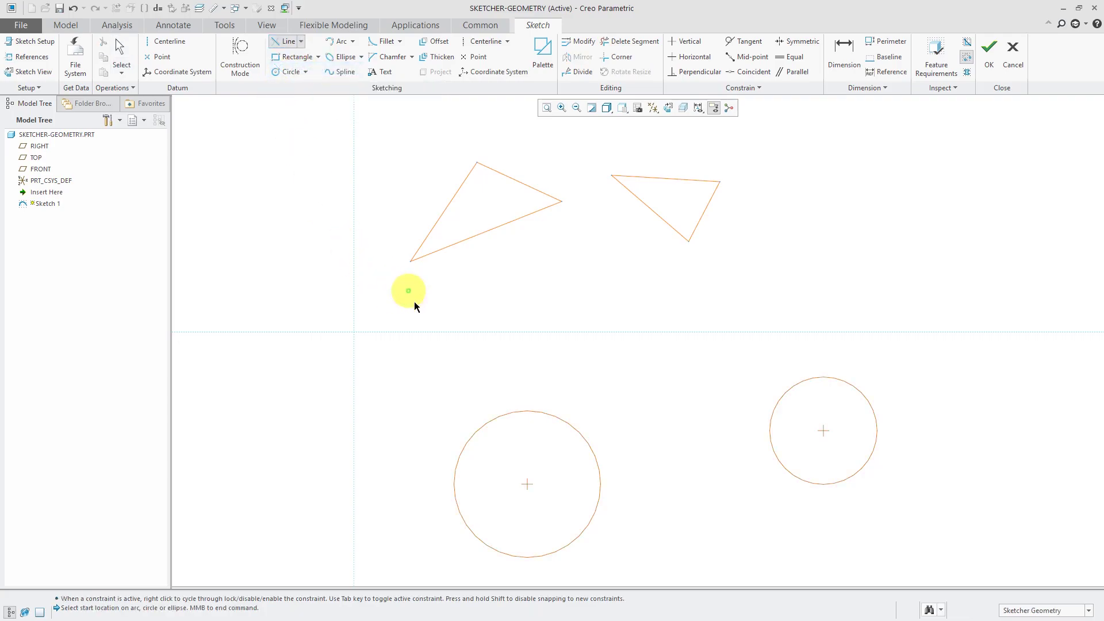
pyautogui.click(522, 410)
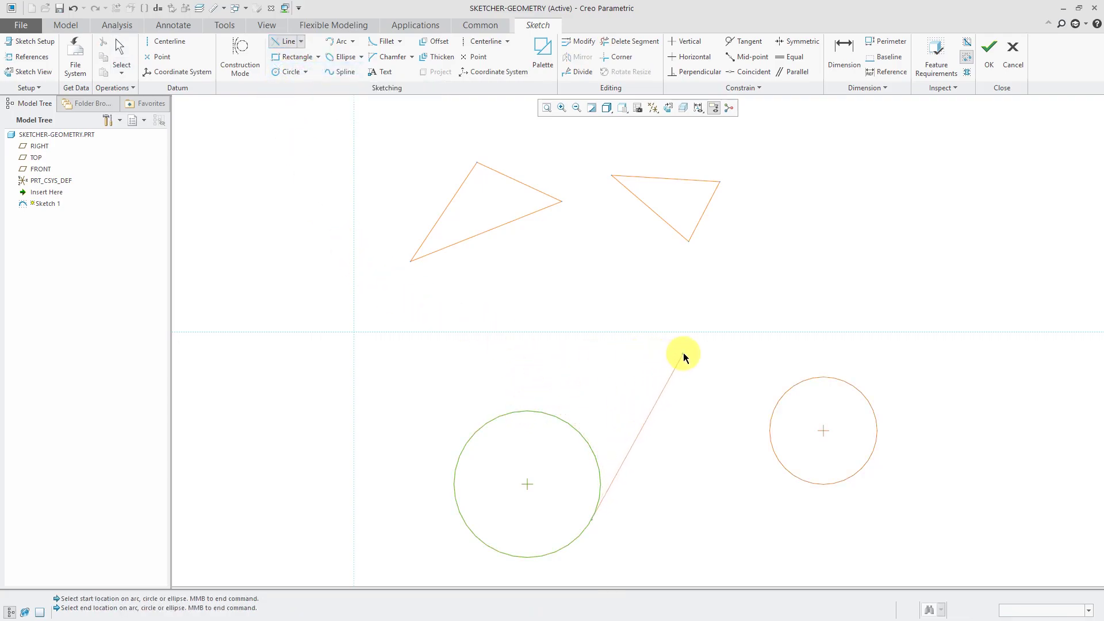
pyautogui.click(810, 382)
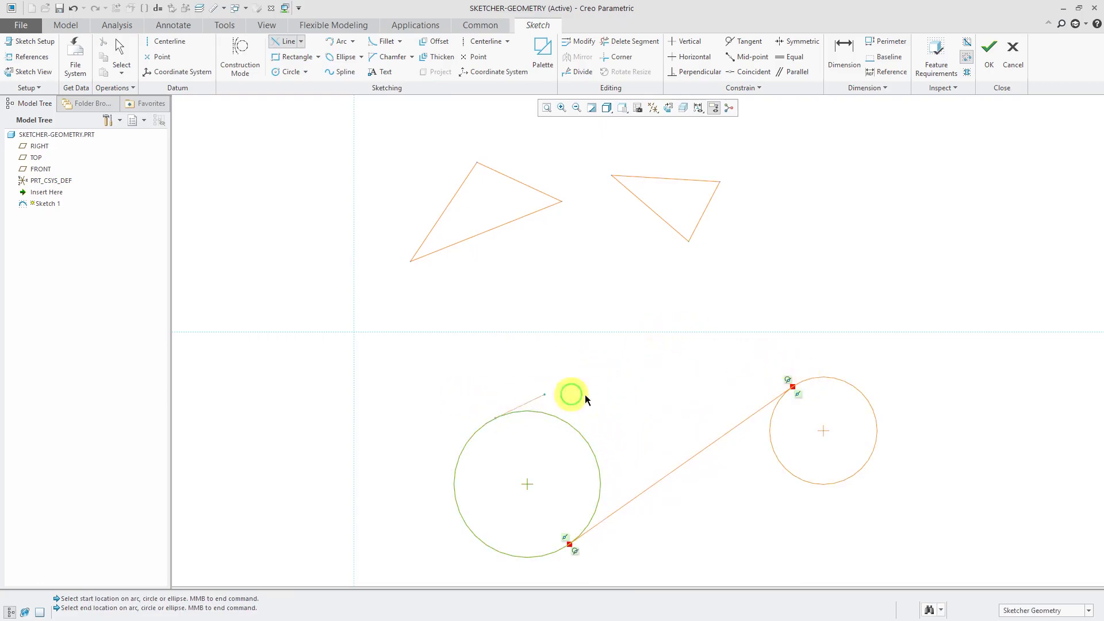
pyautogui.click(566, 404)
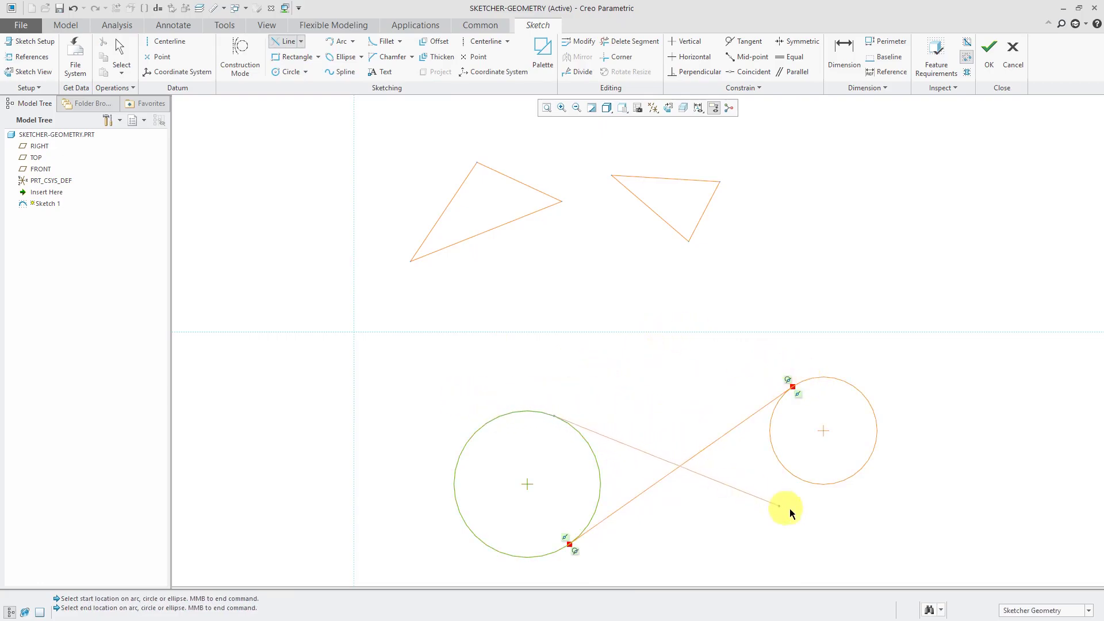
pyautogui.click(831, 488)
pyautogui.middleClick(669, 366)
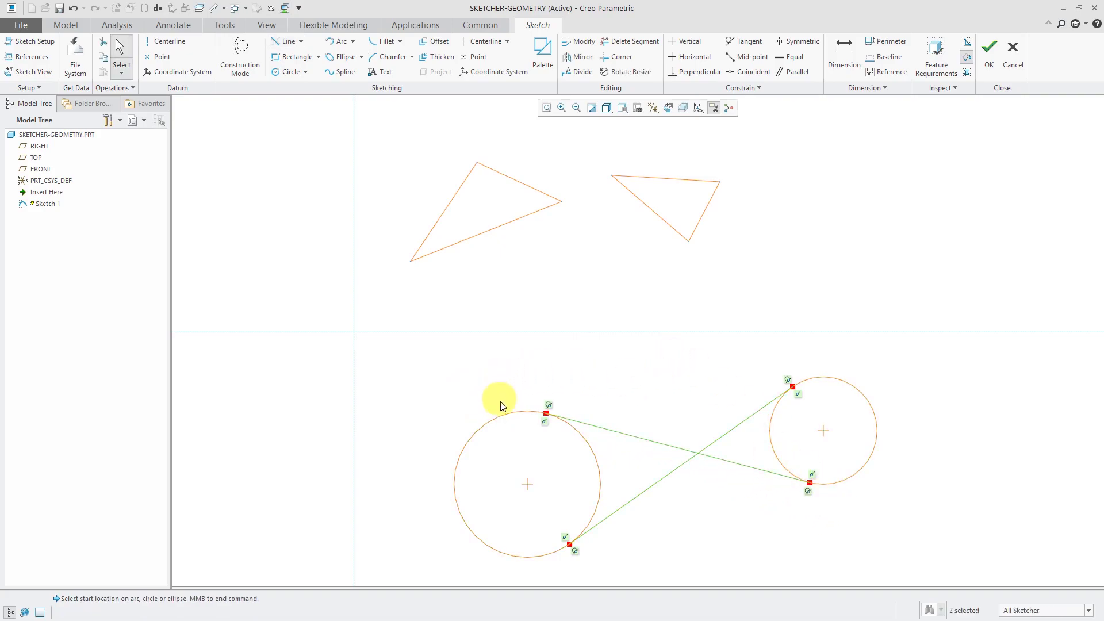
# - Add two more tangent lines between the circles and clear the selection
pyautogui.click(288, 42)
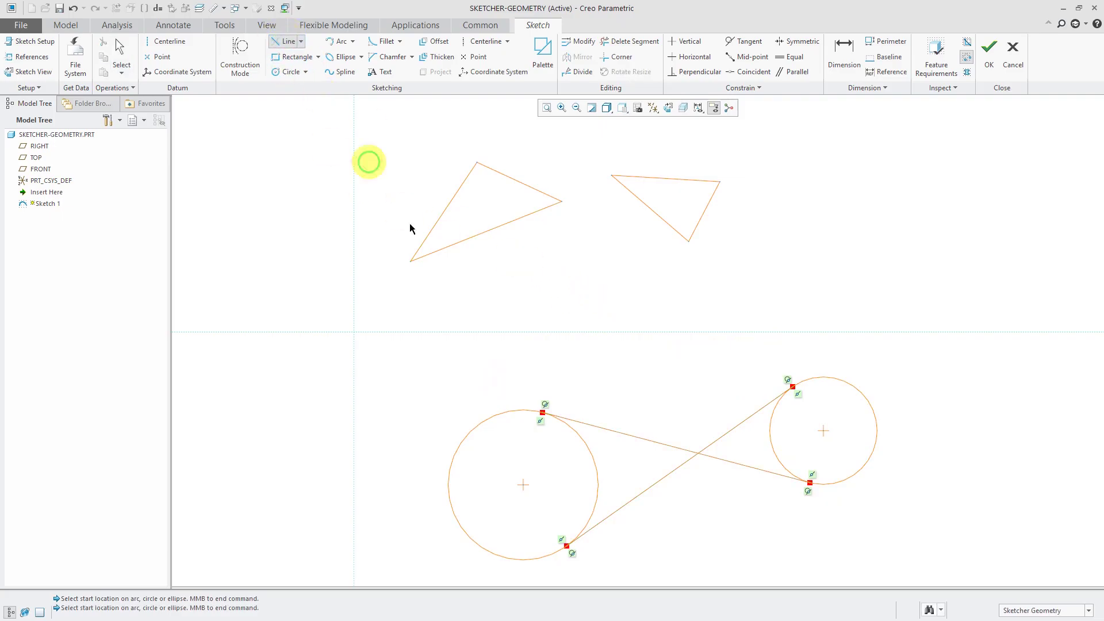
pyautogui.click(506, 414)
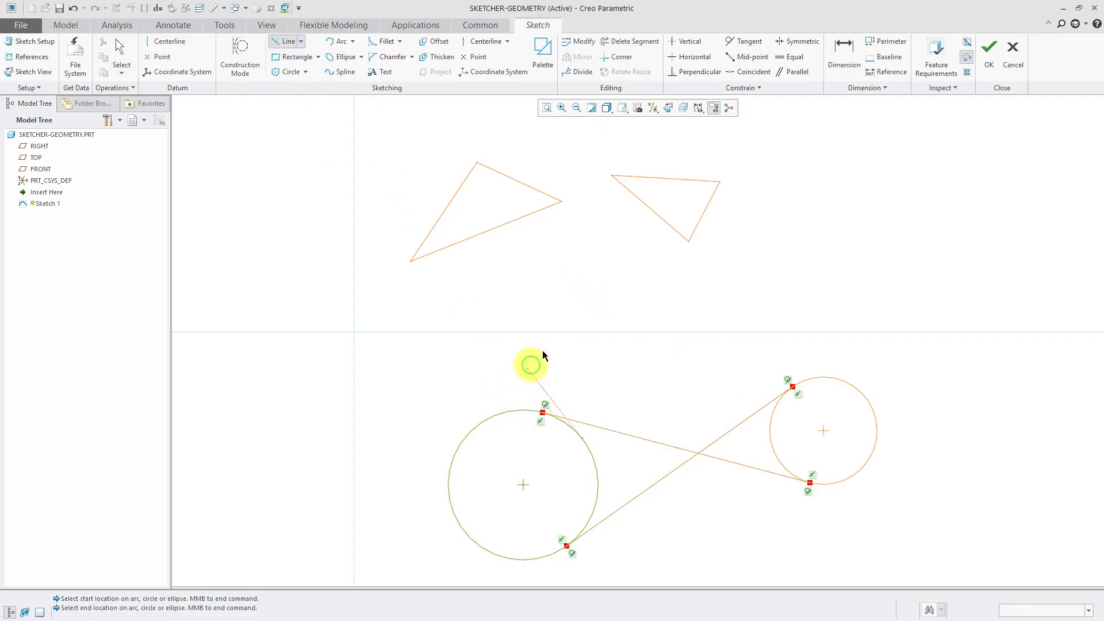
pyautogui.click(838, 487)
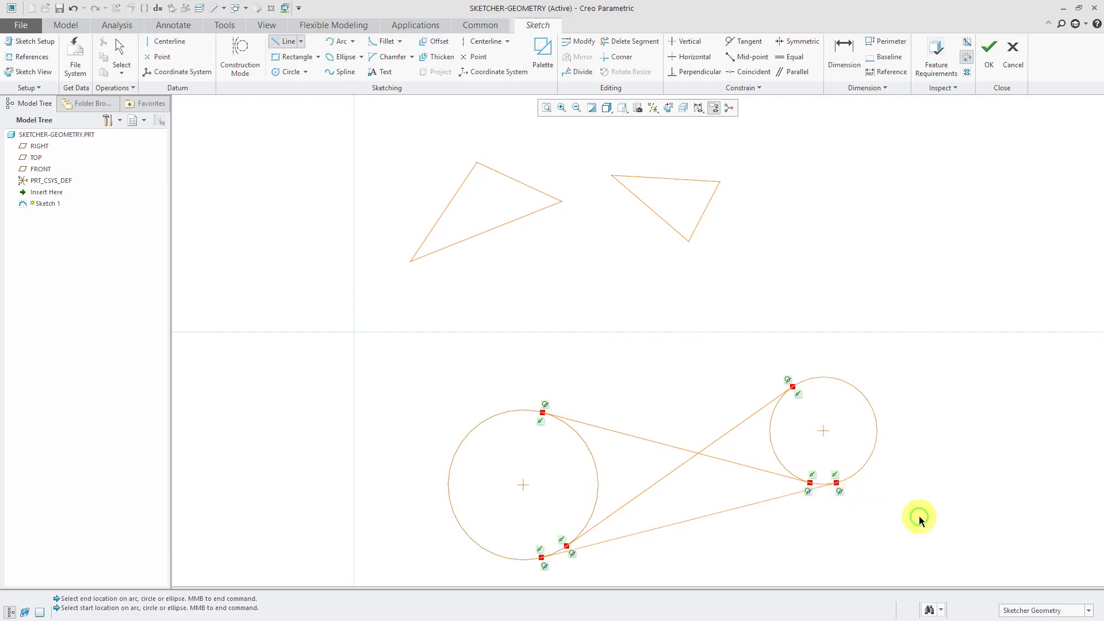
pyautogui.click(846, 384)
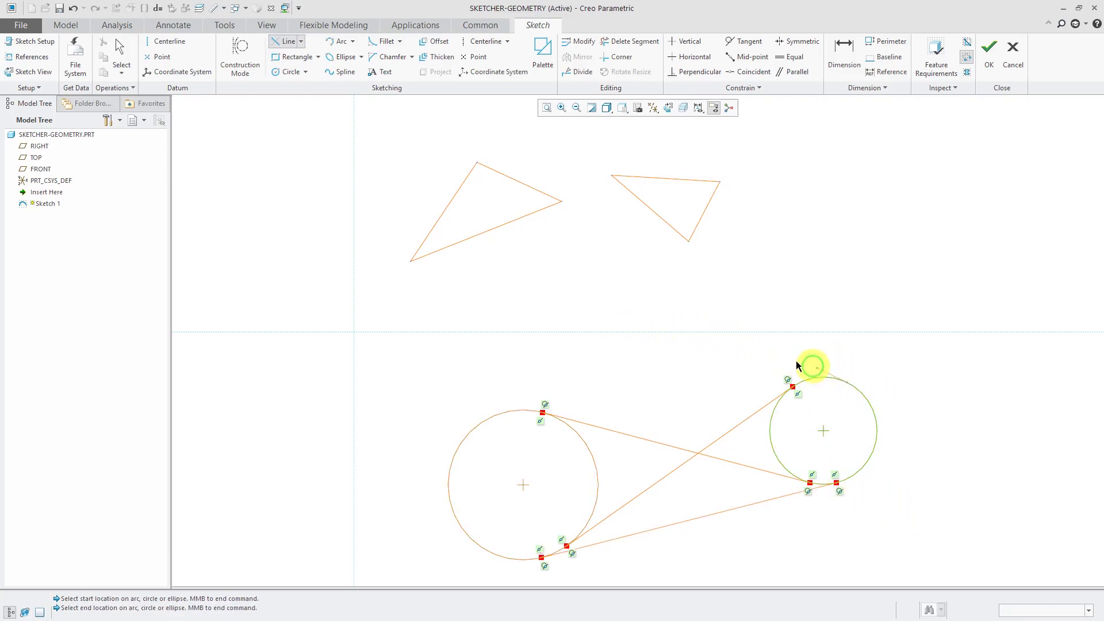
pyautogui.click(502, 420)
pyautogui.middleClick(489, 363)
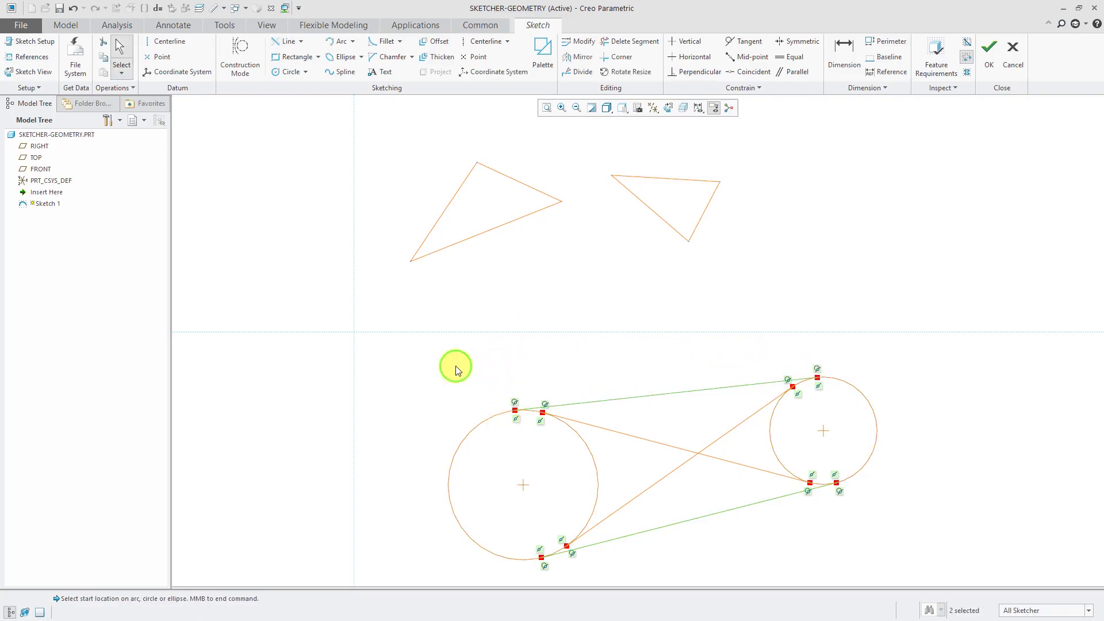
pyautogui.click(455, 369)
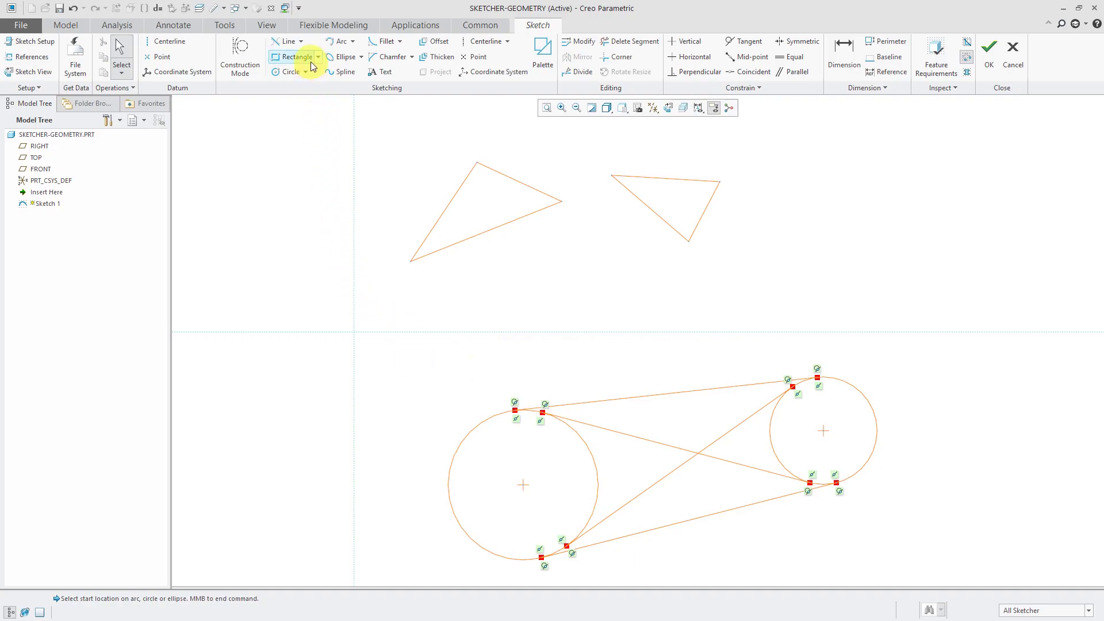
# - Draw a corner rectangle at the upper left
pyautogui.scroll(3, 899, 361)
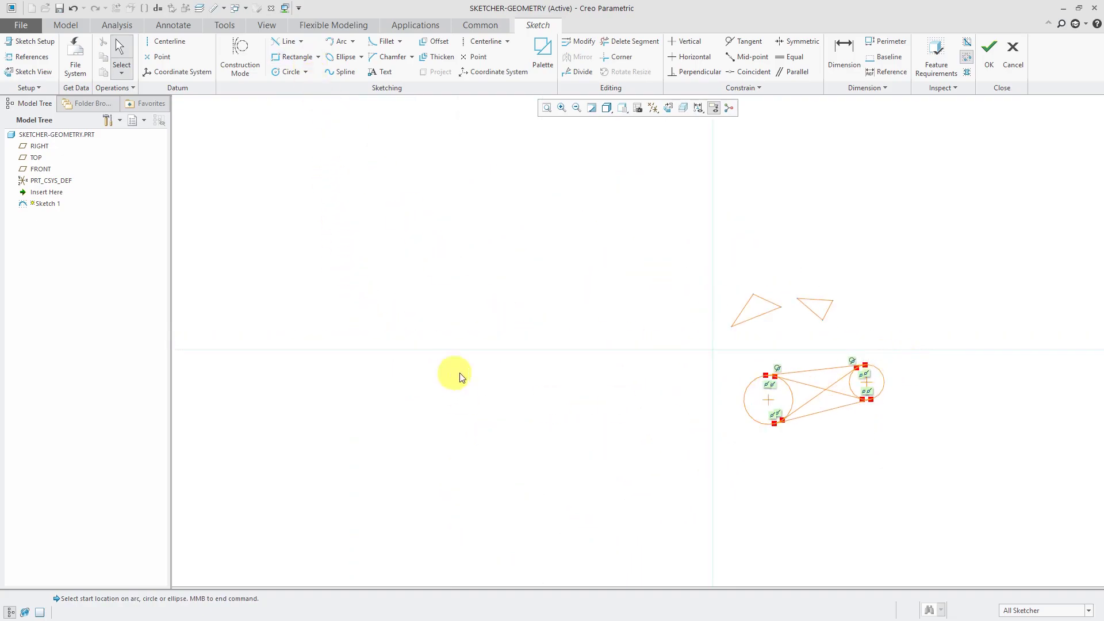
pyautogui.scroll(-1, 678, 373)
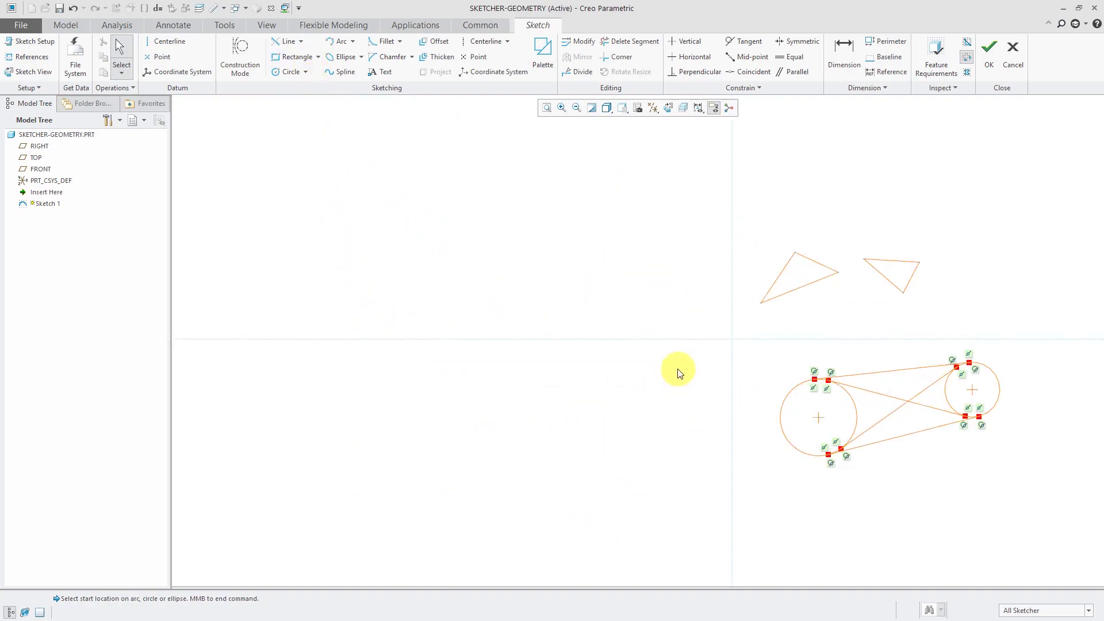
pyautogui.click(318, 58)
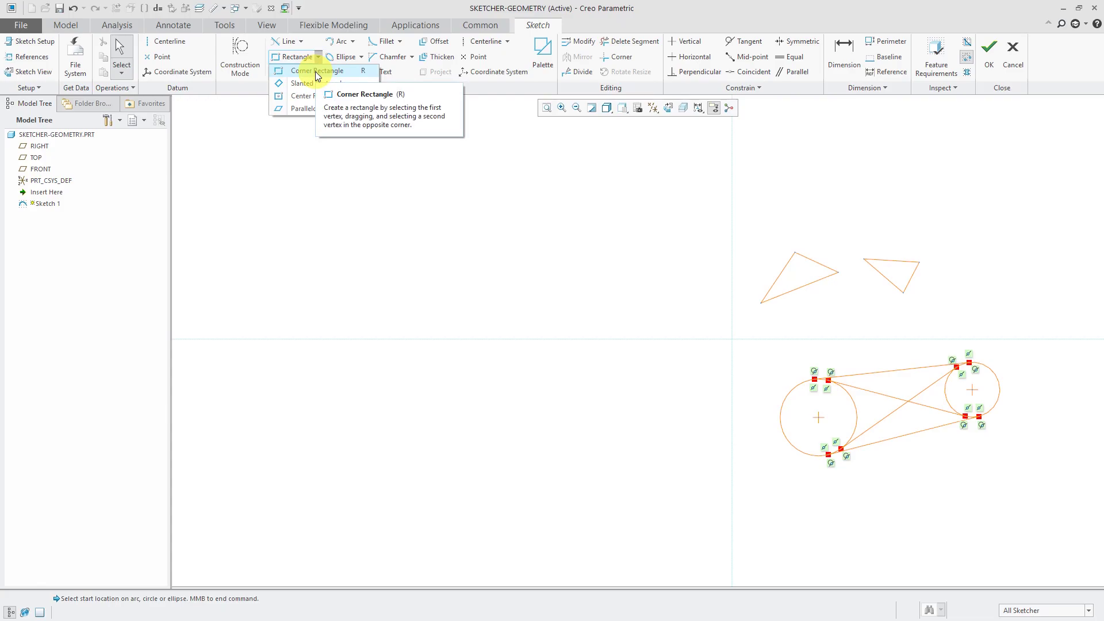
pyautogui.click(315, 72)
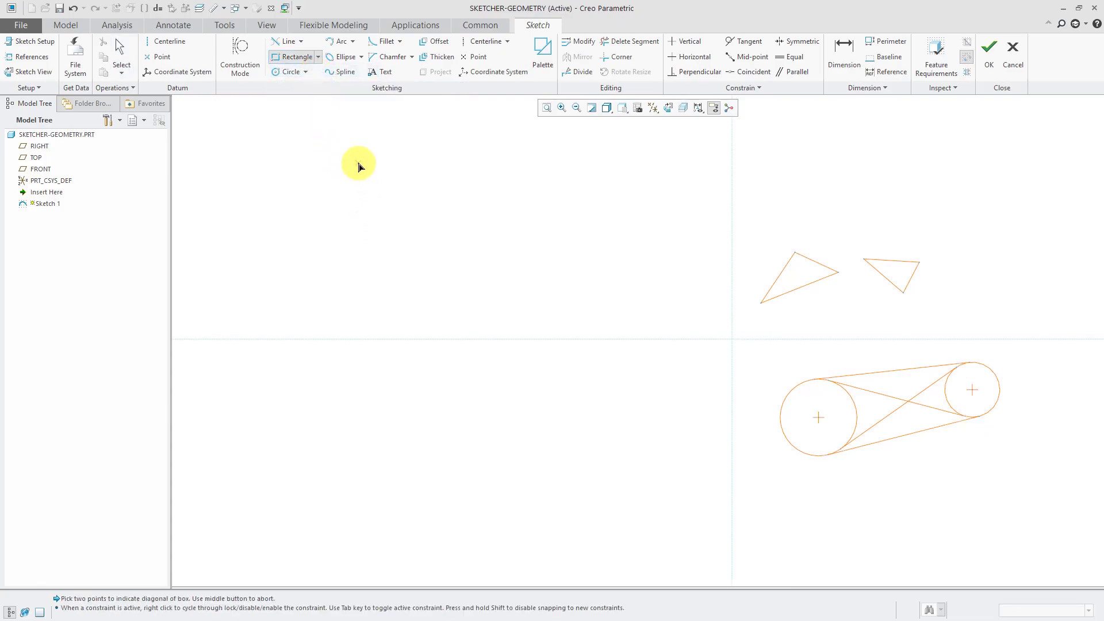
pyautogui.click(357, 164)
pyautogui.click(551, 244)
pyautogui.middleClick(607, 239)
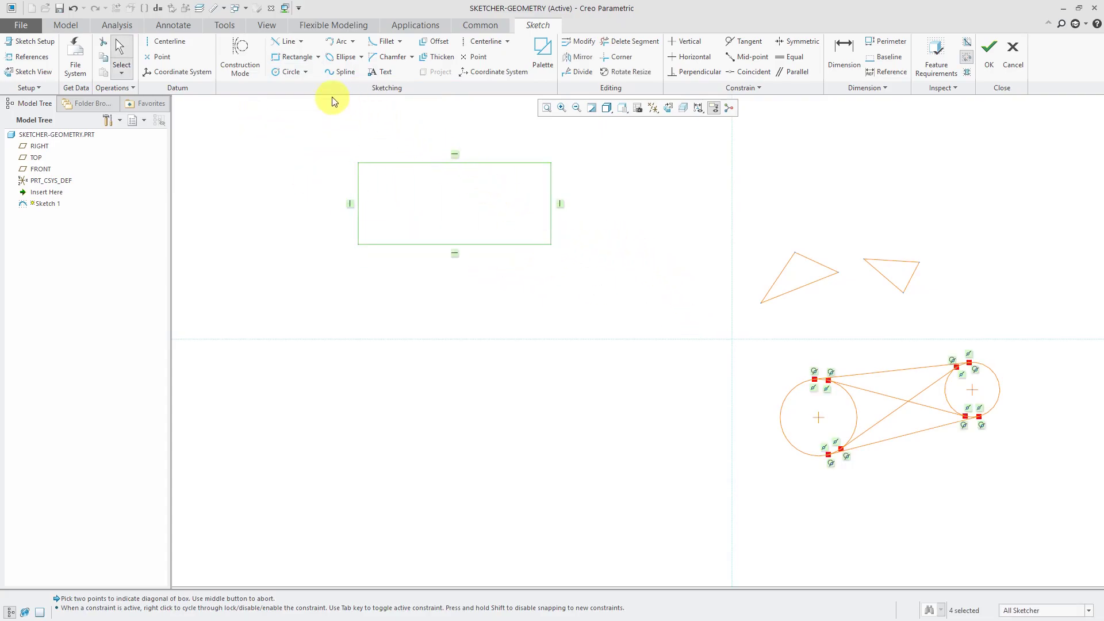
# - Draw a slanted rectangle at the lower left from three points
pyautogui.click(319, 57)
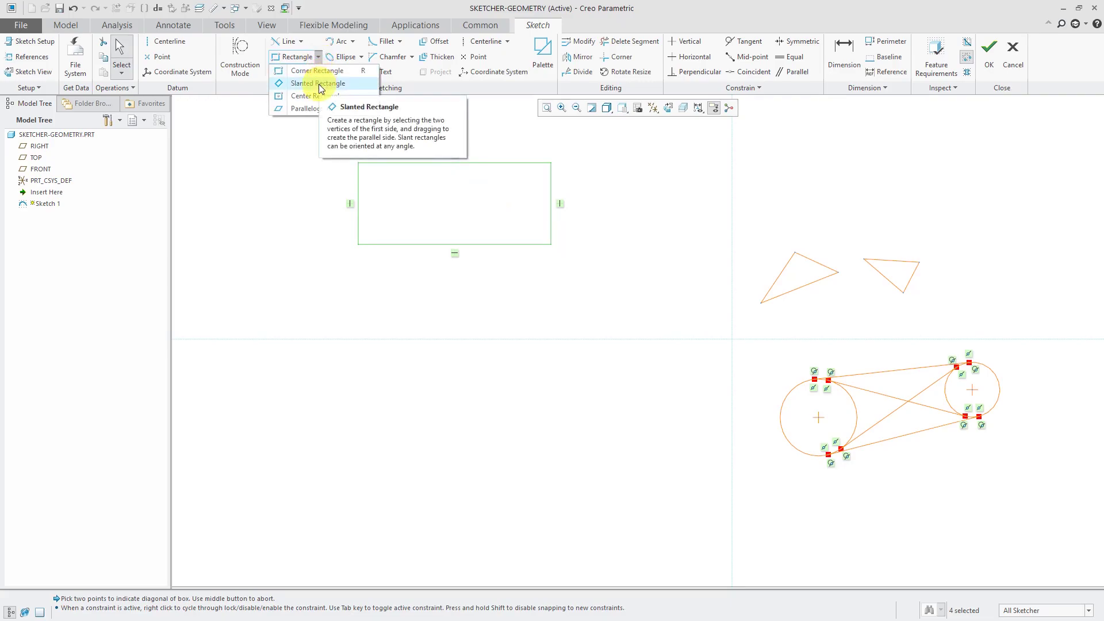
pyautogui.click(320, 83)
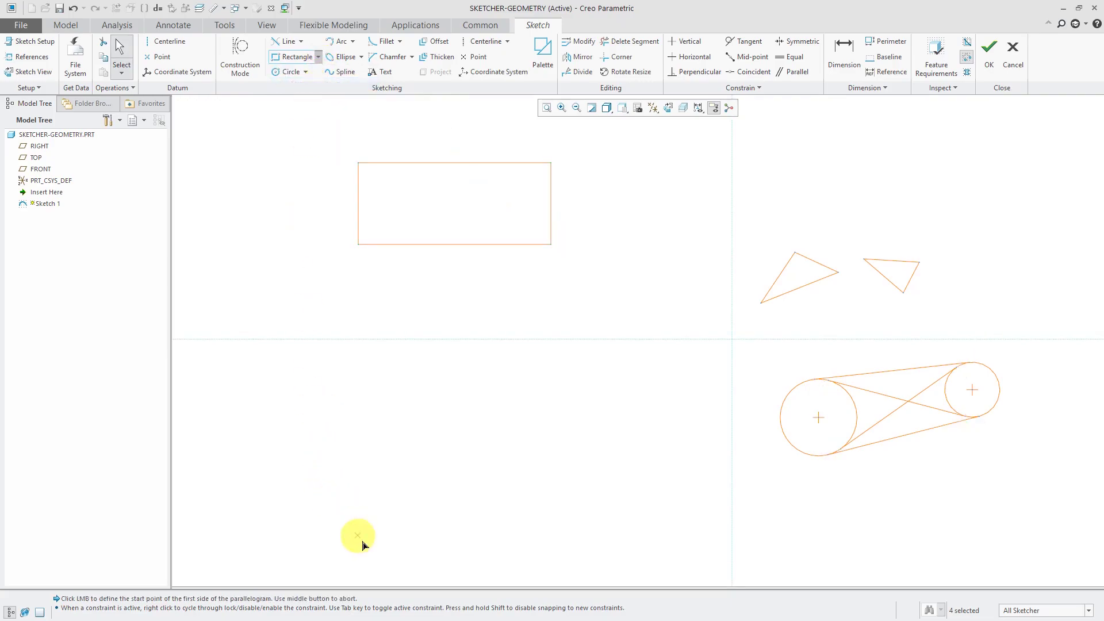
pyautogui.click(364, 537)
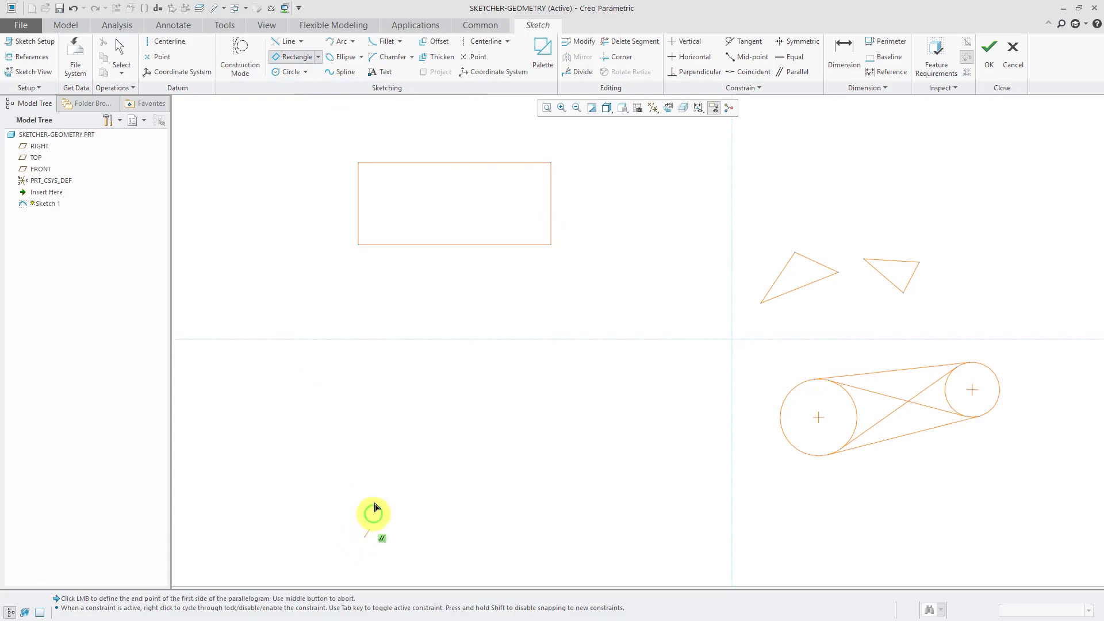
pyautogui.click(276, 440)
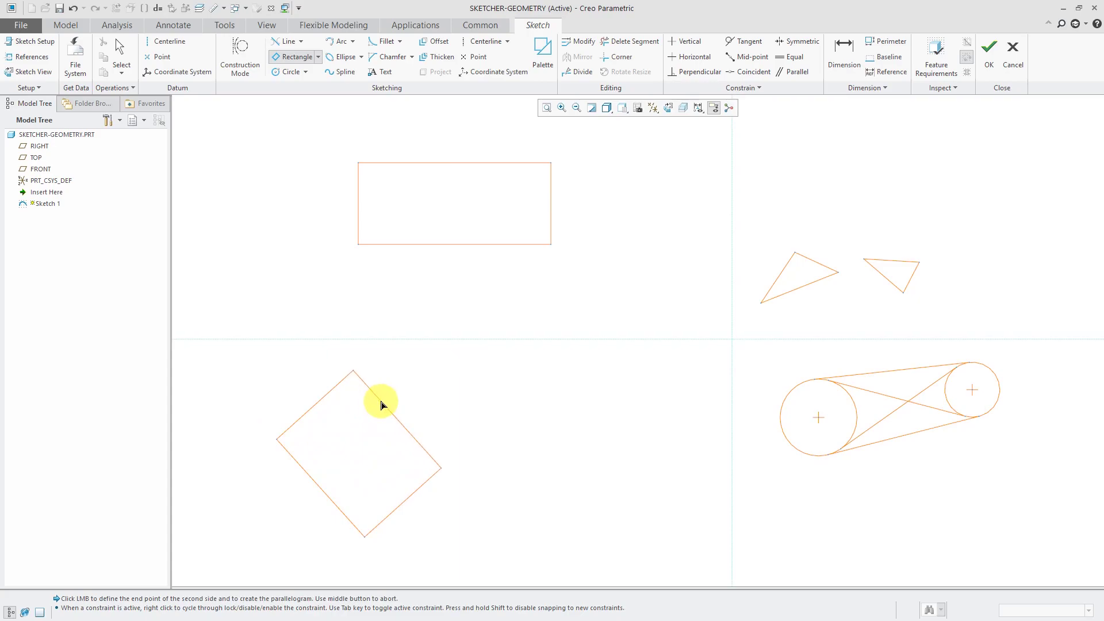
pyautogui.click(381, 403)
pyautogui.middleClick(497, 405)
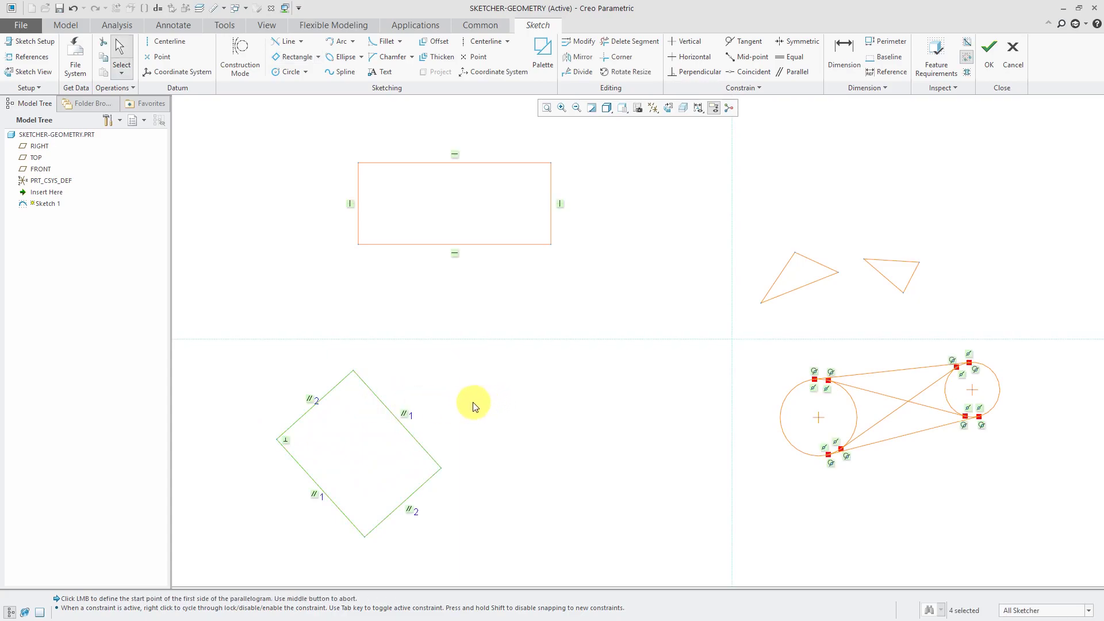
# - Draw a center rectangle beside the slanted one
pyautogui.click(318, 56)
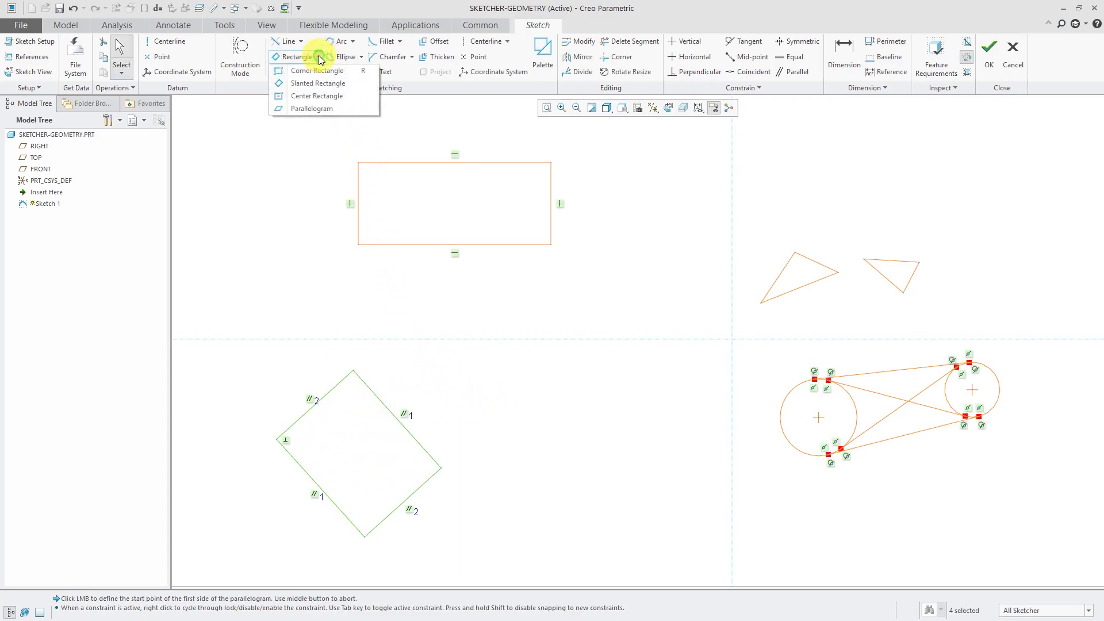
pyautogui.click(321, 97)
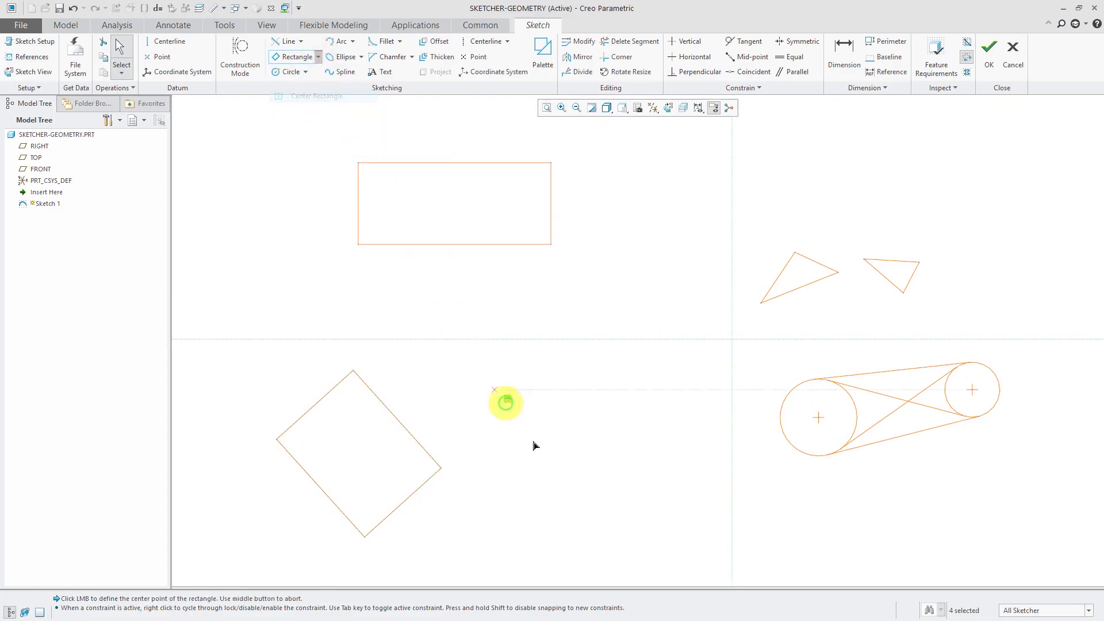
pyautogui.click(576, 441)
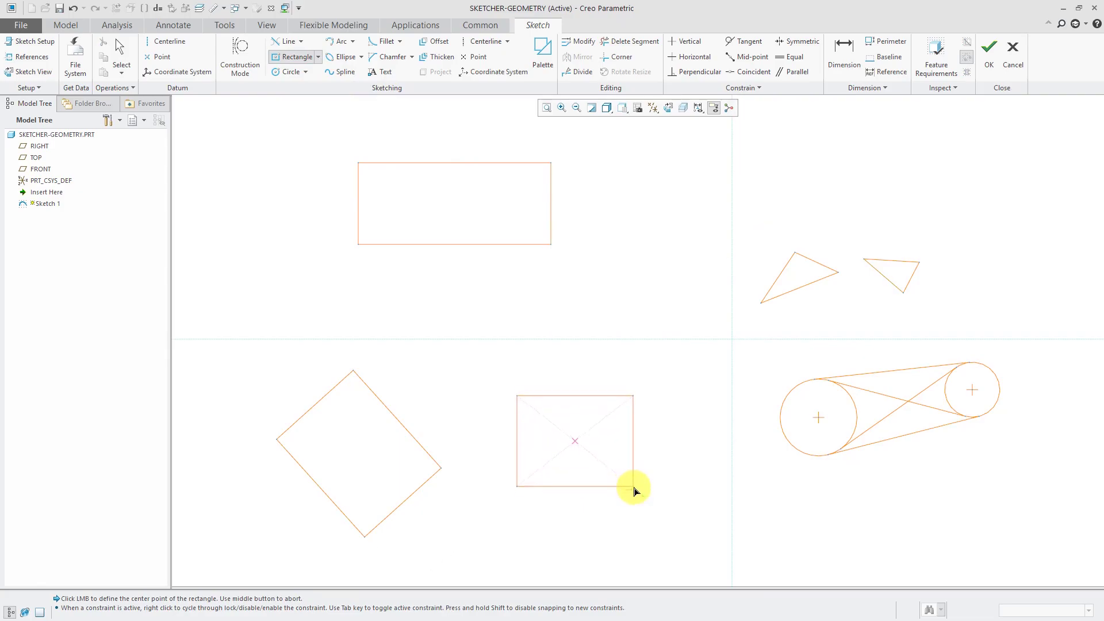
pyautogui.click(647, 501)
pyautogui.middleClick(675, 509)
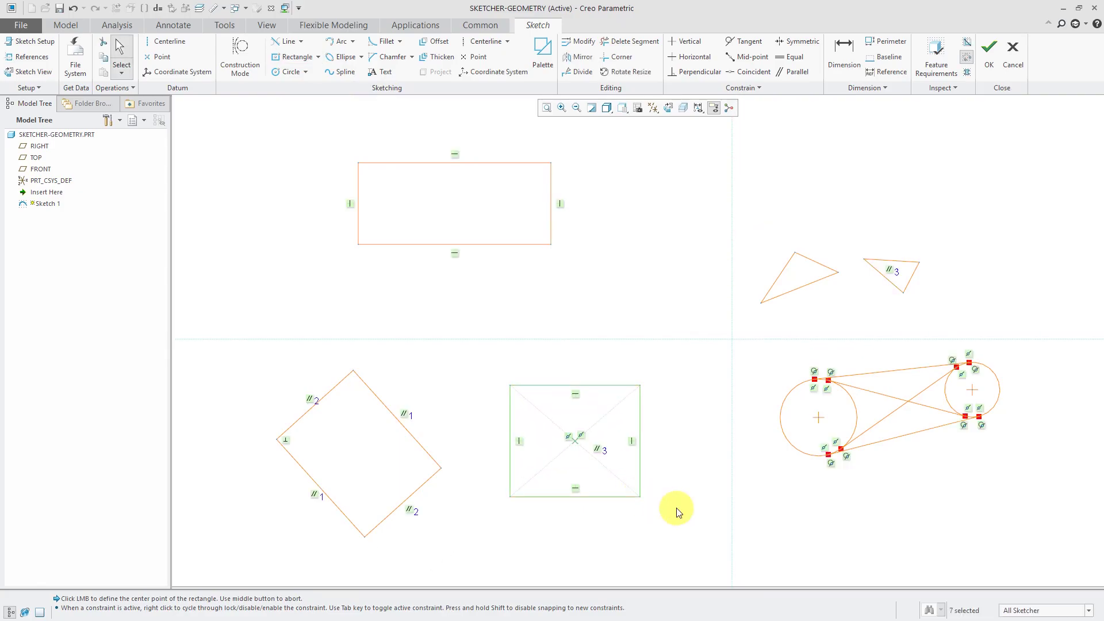
pyautogui.scroll(-2, 624, 483)
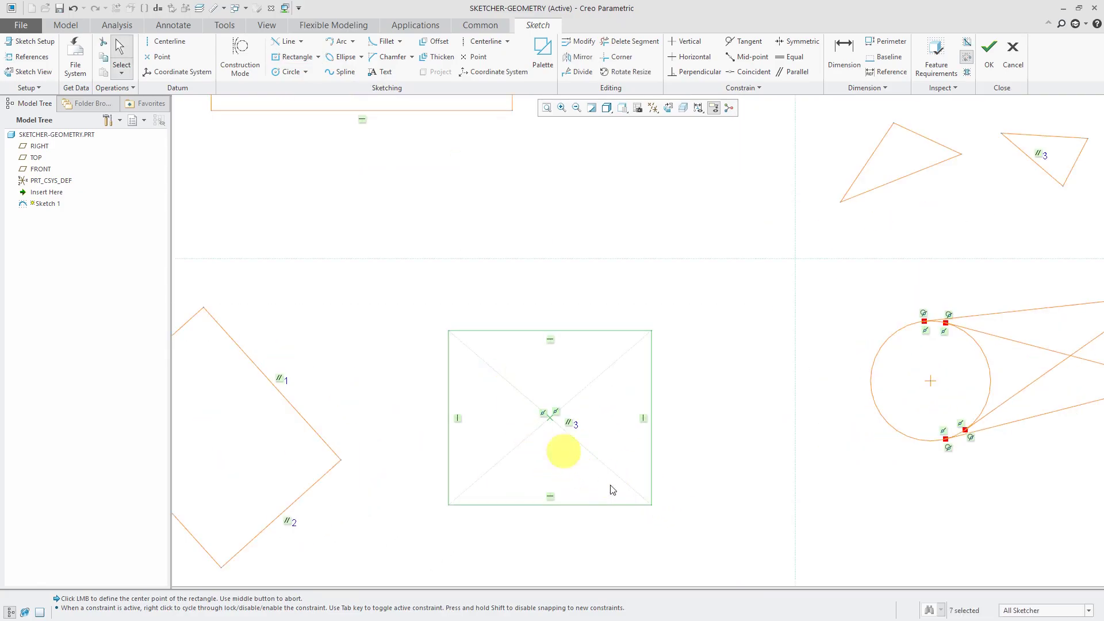
pyautogui.scroll(3, 673, 412)
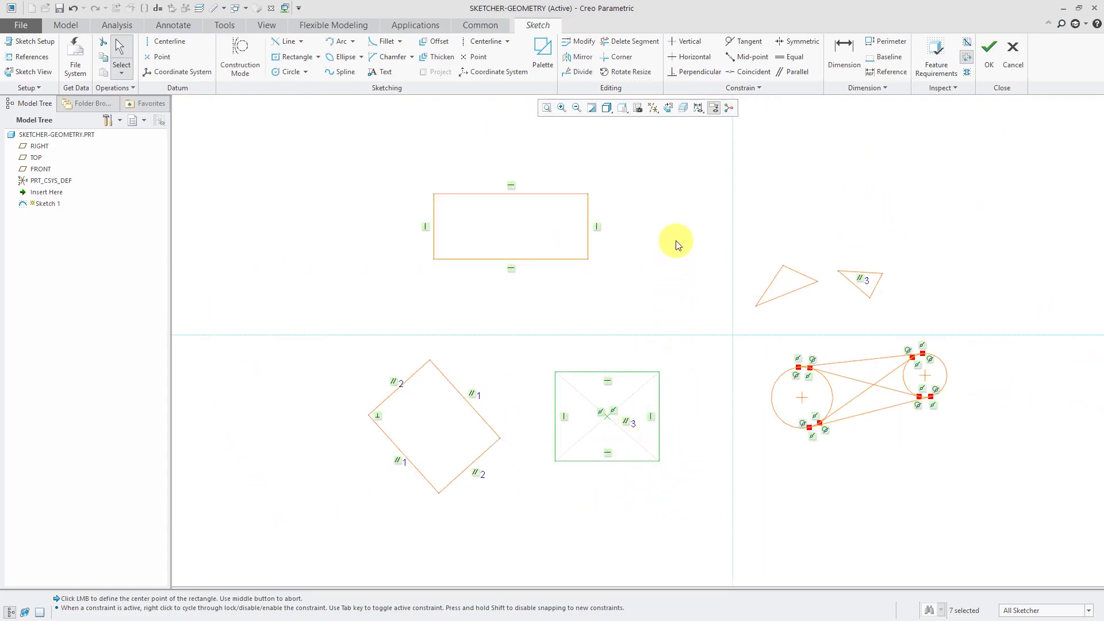
# - Hide the constraint symbols using the sketch display filters
pyautogui.click(698, 108)
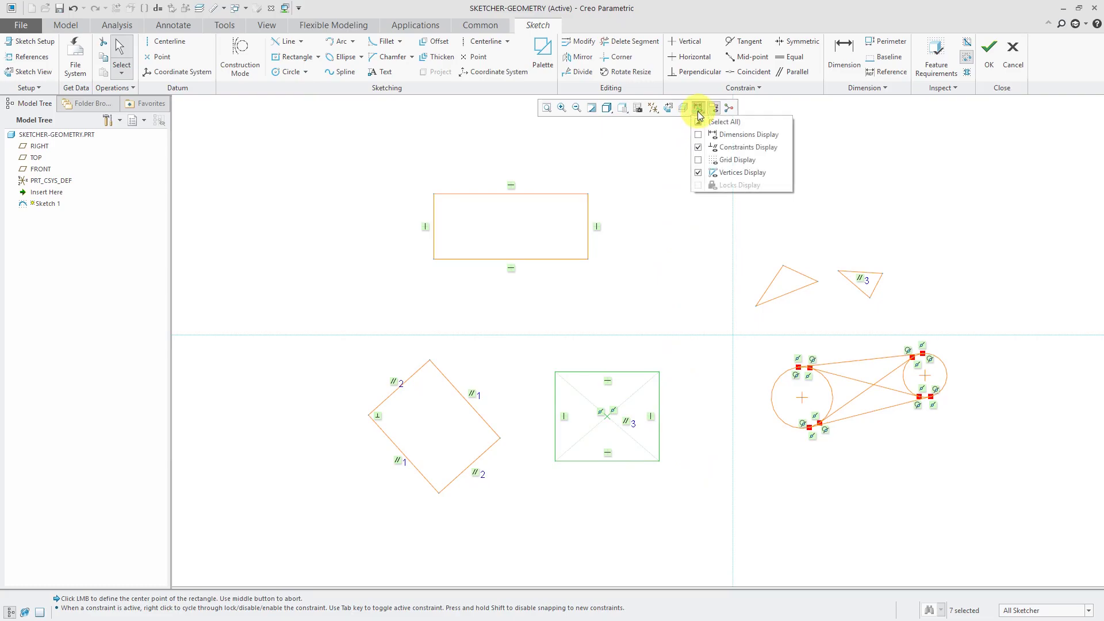
pyautogui.click(726, 151)
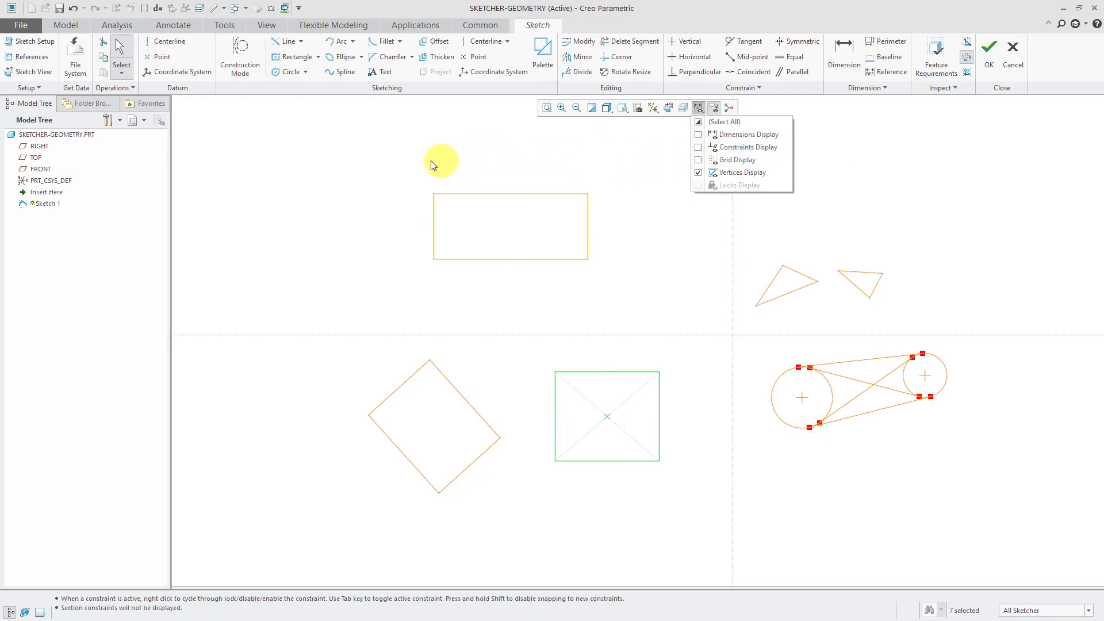
pyautogui.click(410, 165)
# - Draw a parallelogram from three points in the upper-left area
pyautogui.click(318, 57)
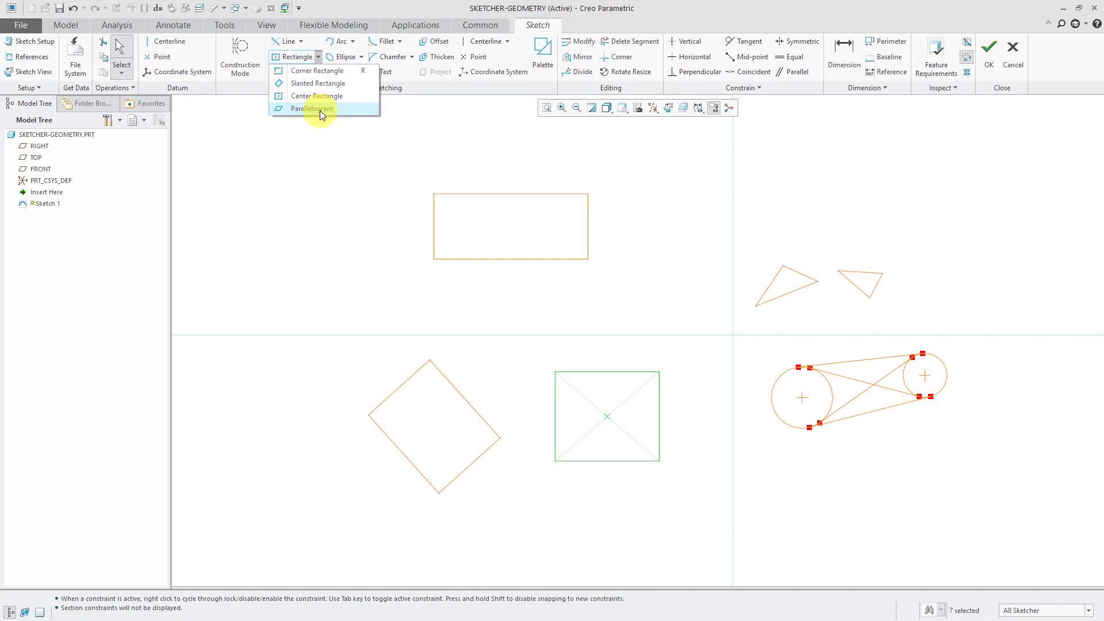
pyautogui.click(320, 111)
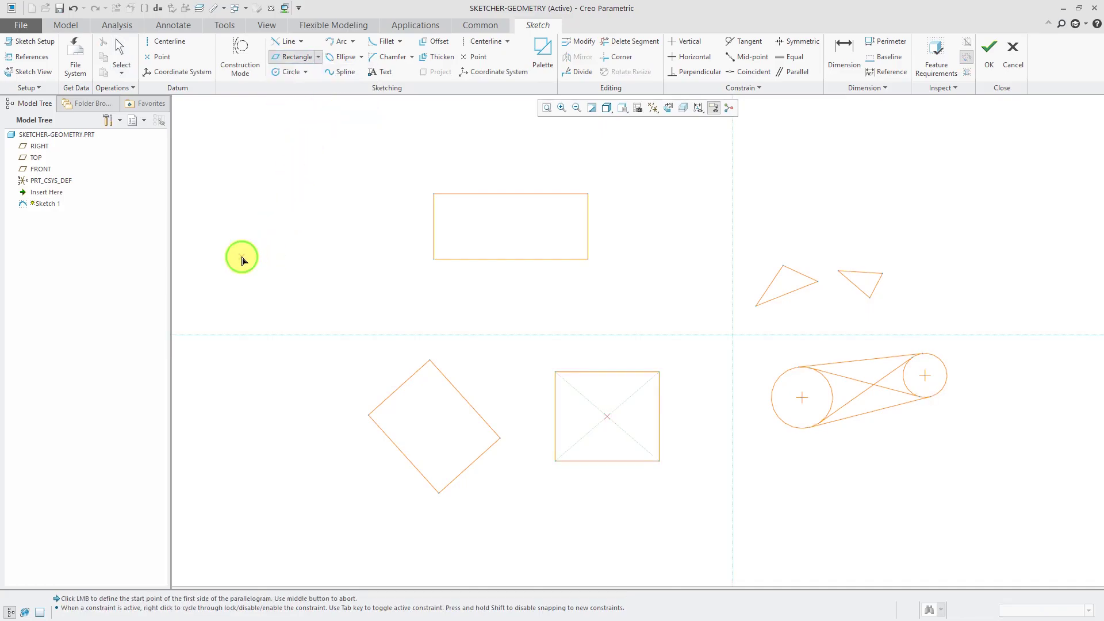
pyautogui.click(242, 257)
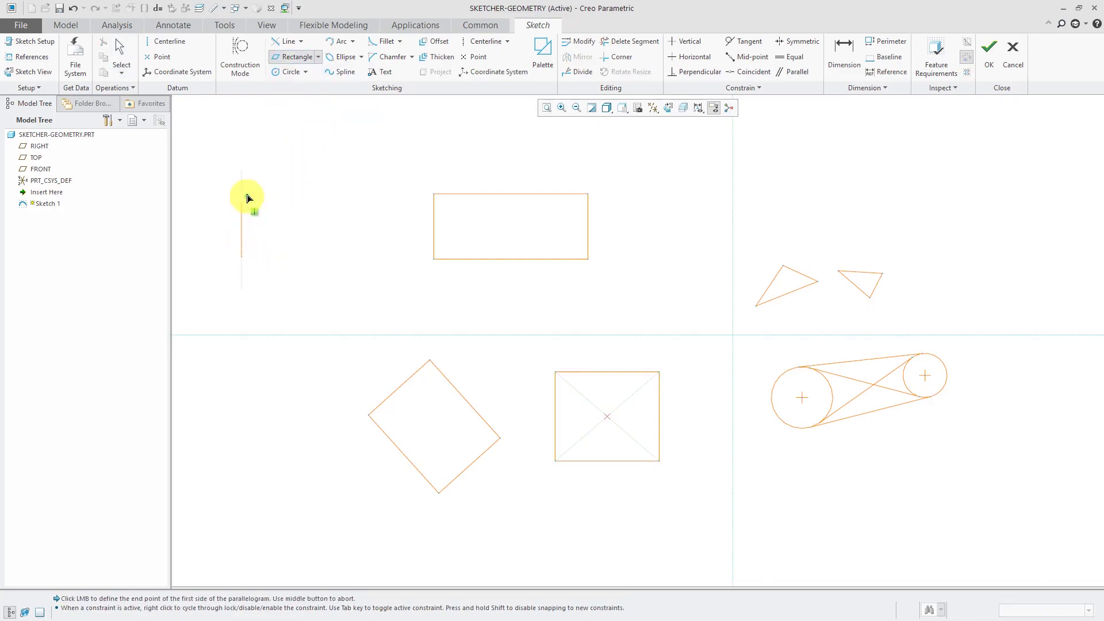
pyautogui.click(215, 179)
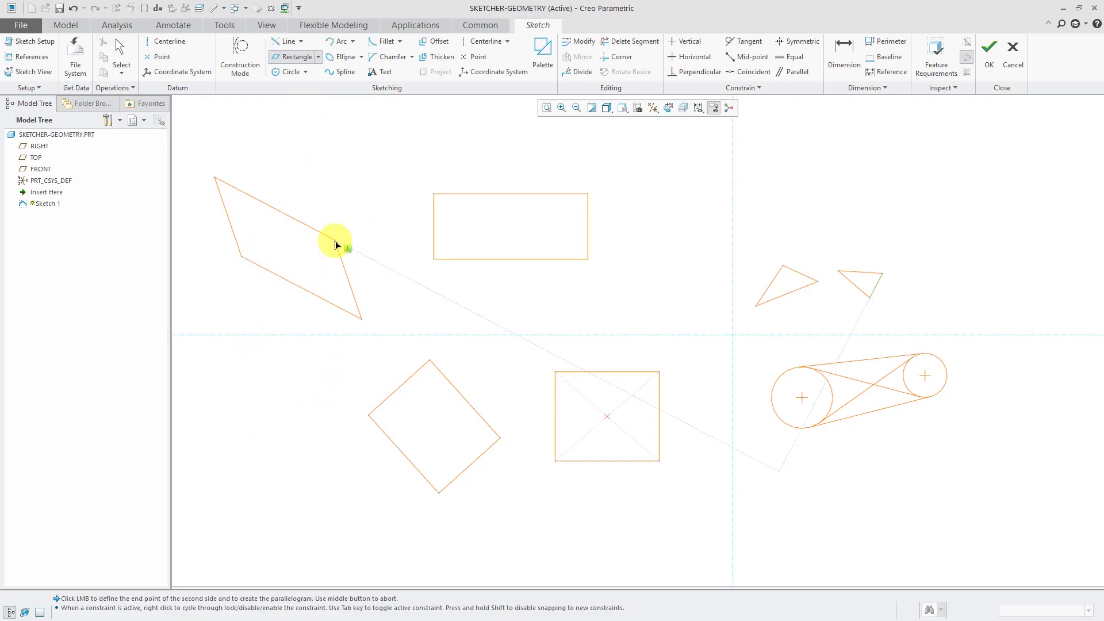
pyautogui.click(340, 228)
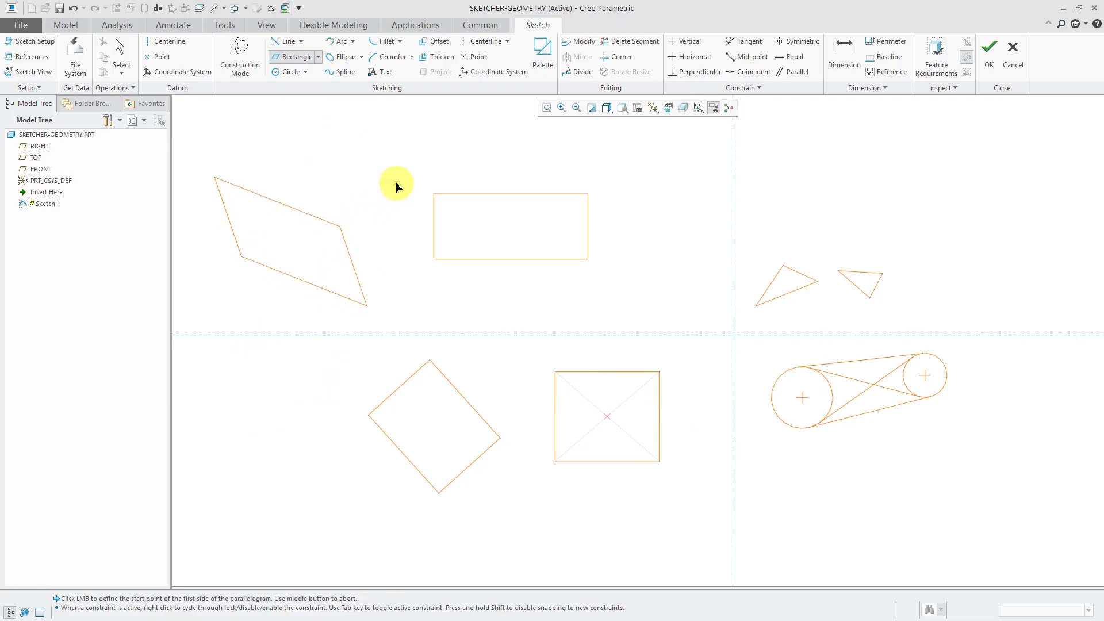
pyautogui.middleClick(396, 186)
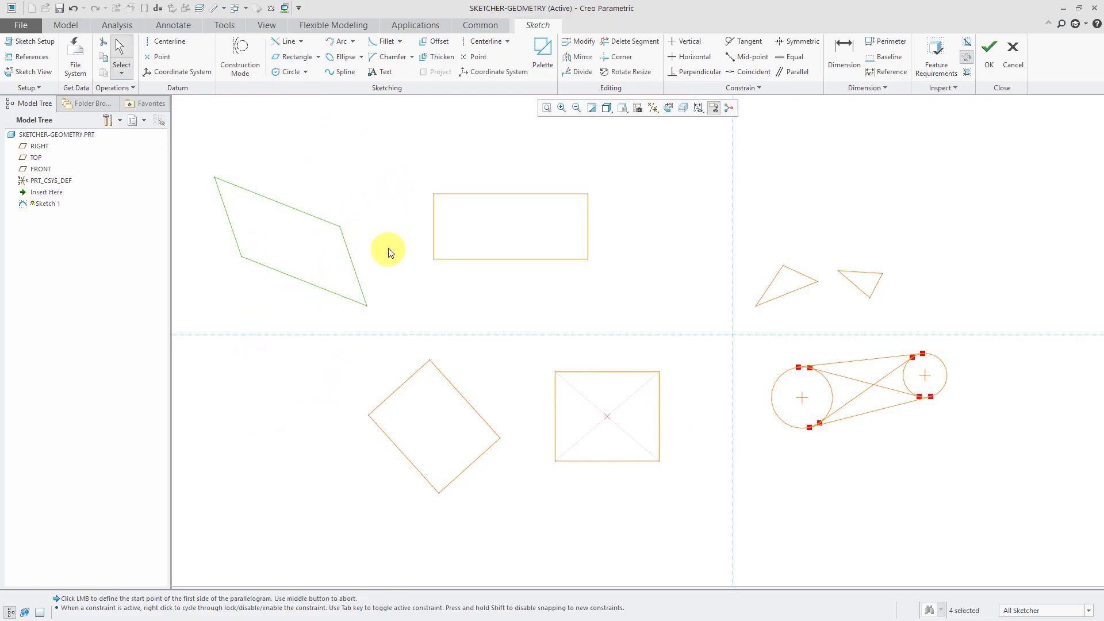
# - Draw a smaller concentric circle inside the right-hand belt circle
pyautogui.click(307, 72)
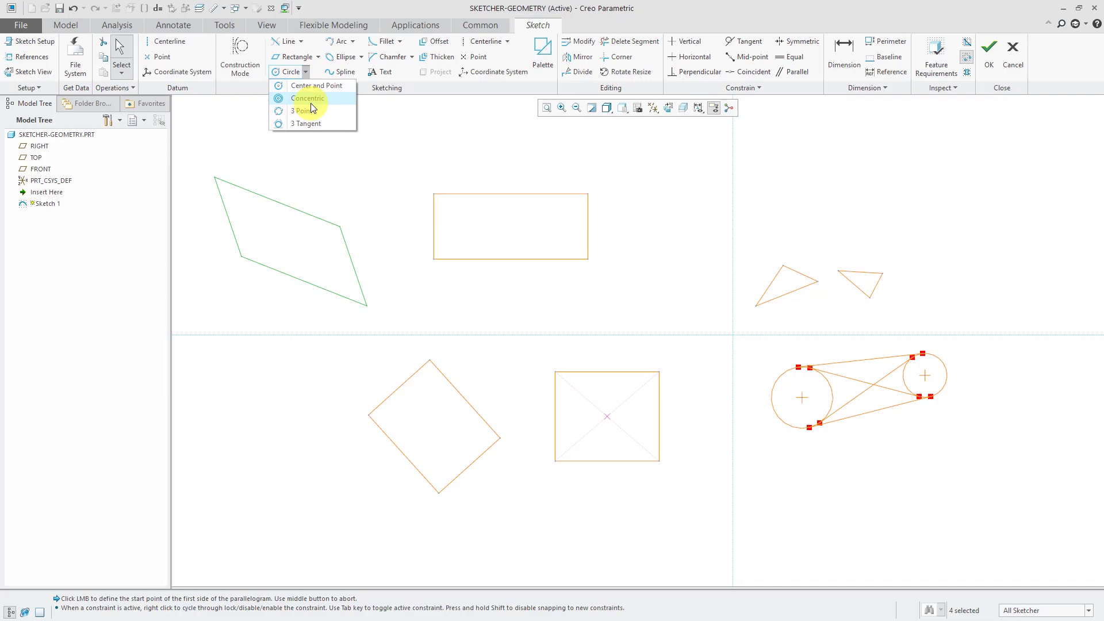
pyautogui.click(311, 102)
pyautogui.scroll(5, 1030, 375)
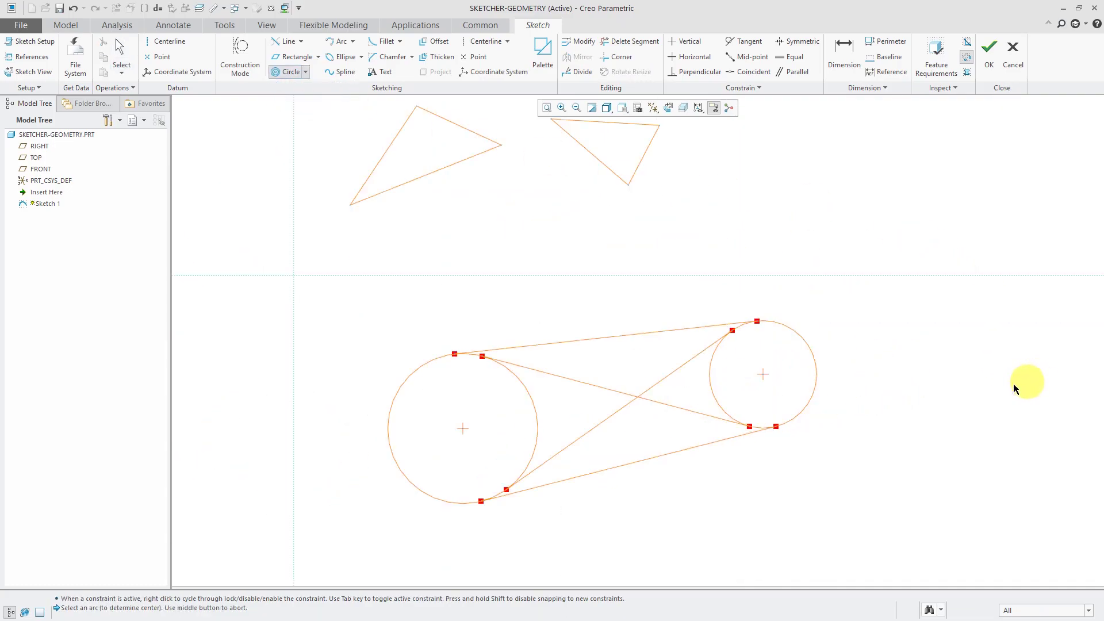
pyautogui.click(767, 365)
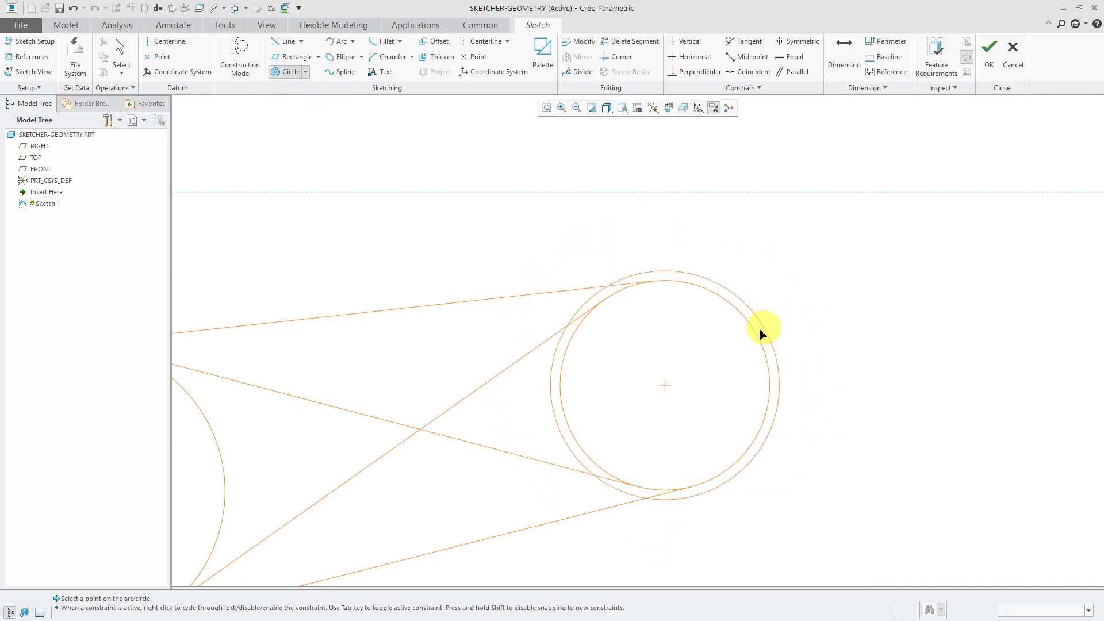
pyautogui.click(728, 359)
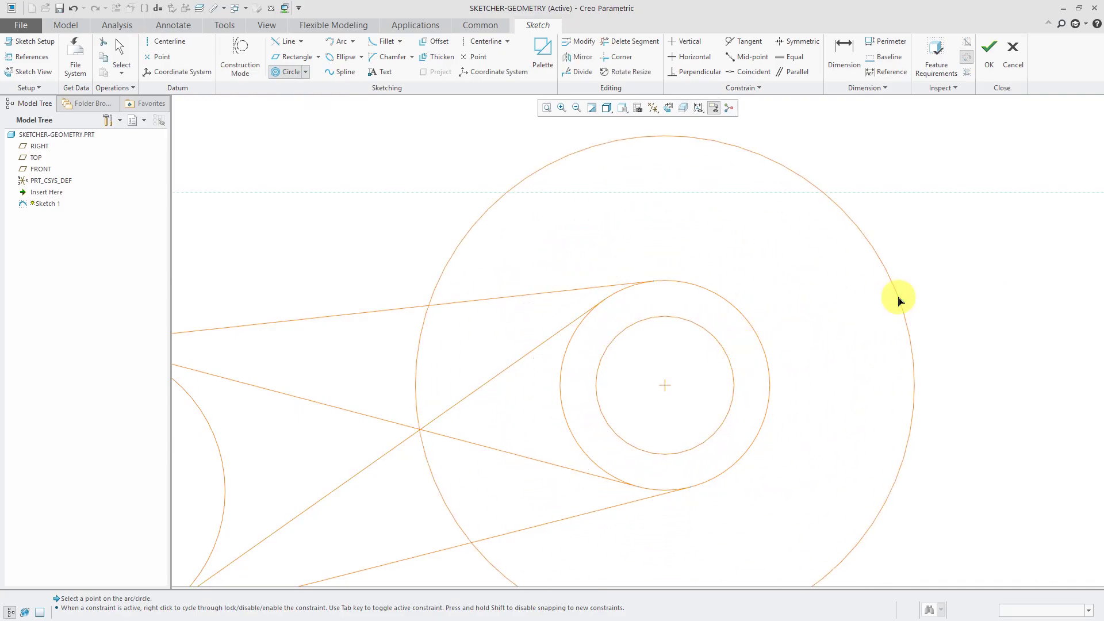
pyautogui.middleClick(893, 305)
pyautogui.middleClick(893, 305)
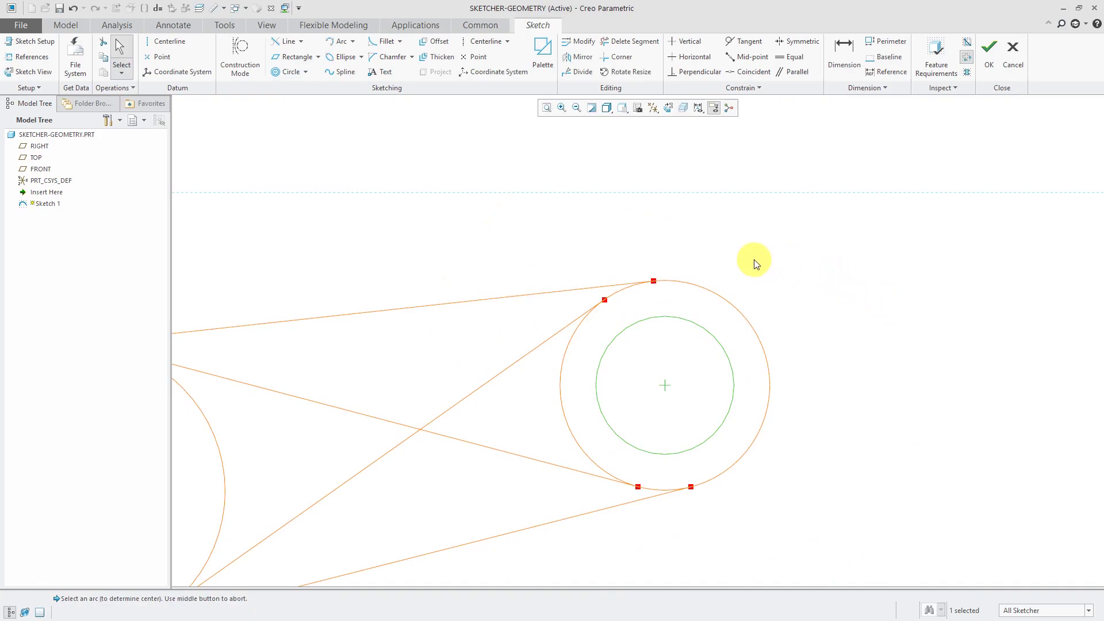
# - Draw a 3-point circle through the left triangle's left, top and bottom edges
pyautogui.click(307, 72)
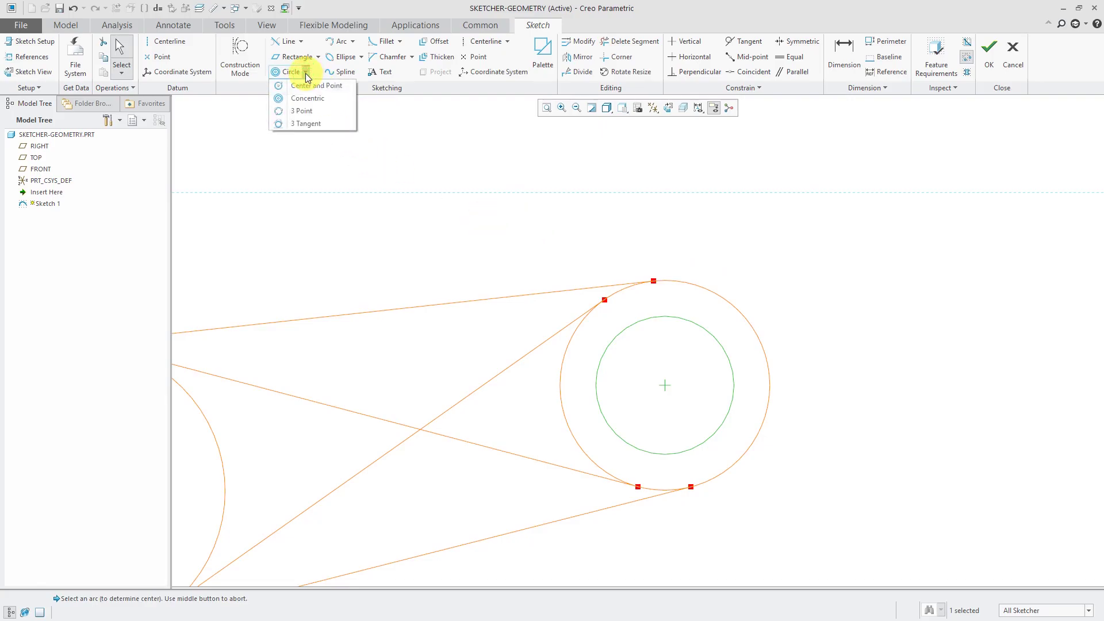
pyautogui.click(332, 111)
pyautogui.scroll(5, 856, 387)
pyautogui.scroll(-5, 637, 271)
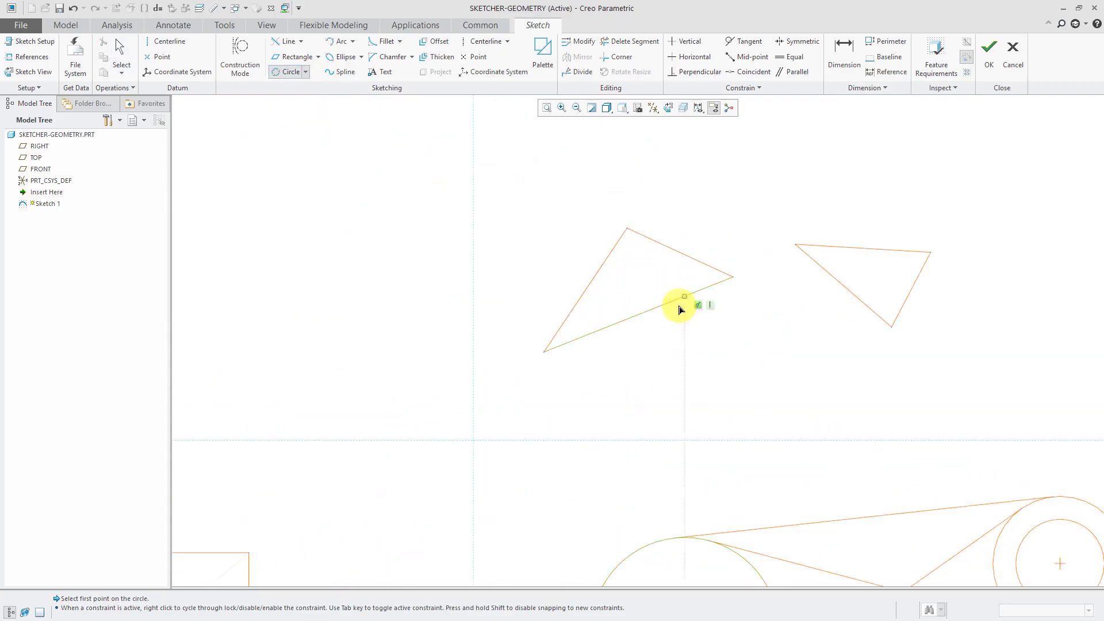
pyautogui.scroll(-2, 680, 310)
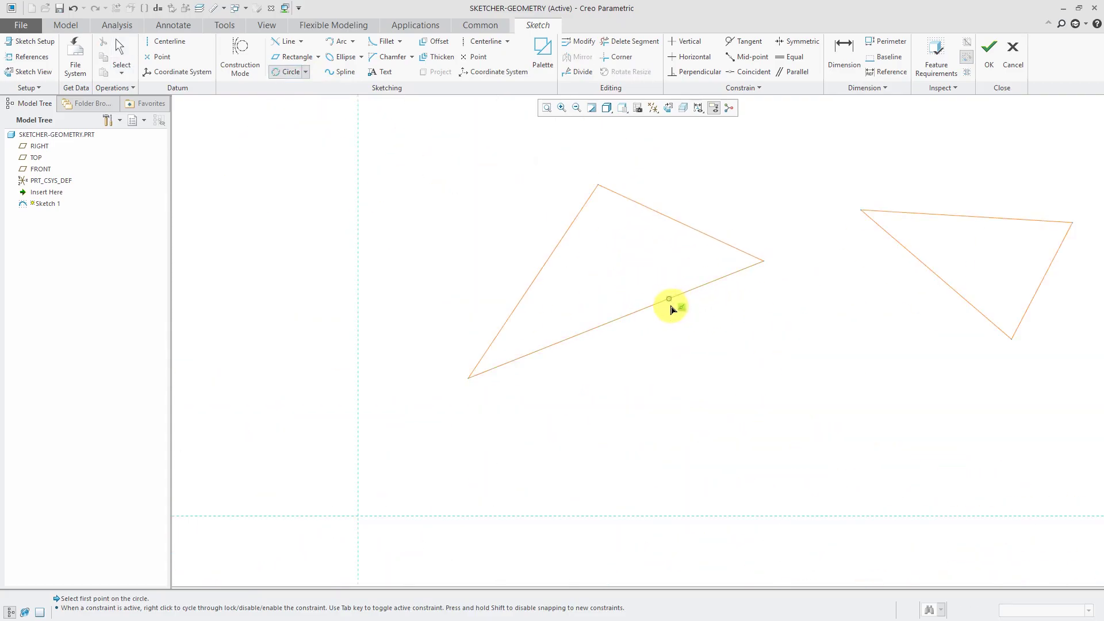
pyautogui.click(552, 259)
pyautogui.click(663, 218)
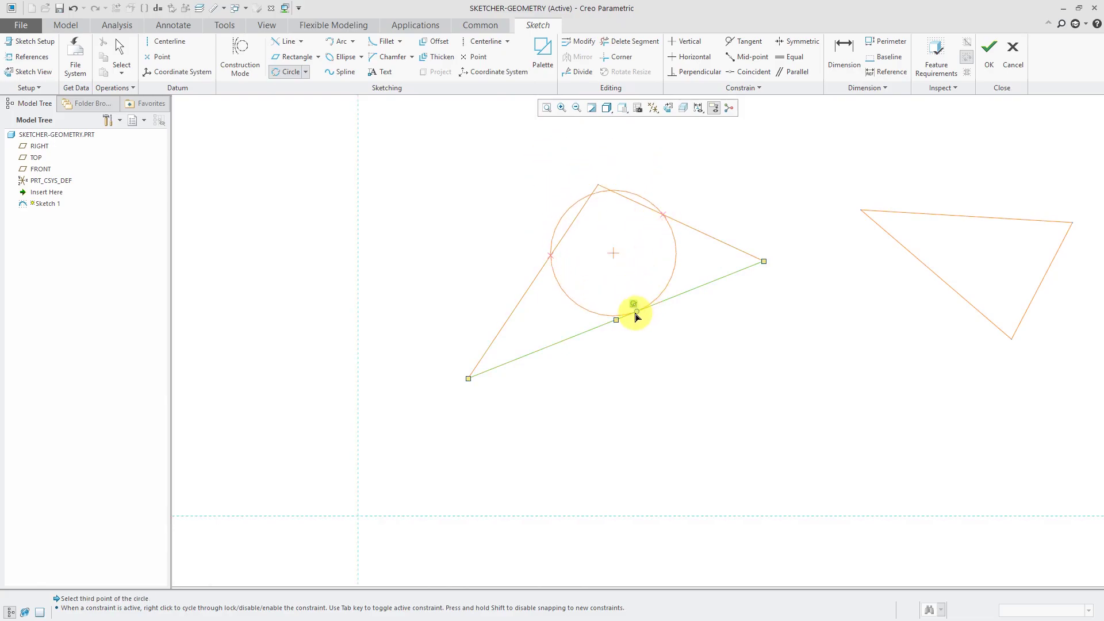
pyautogui.click(637, 315)
pyautogui.middleClick(703, 346)
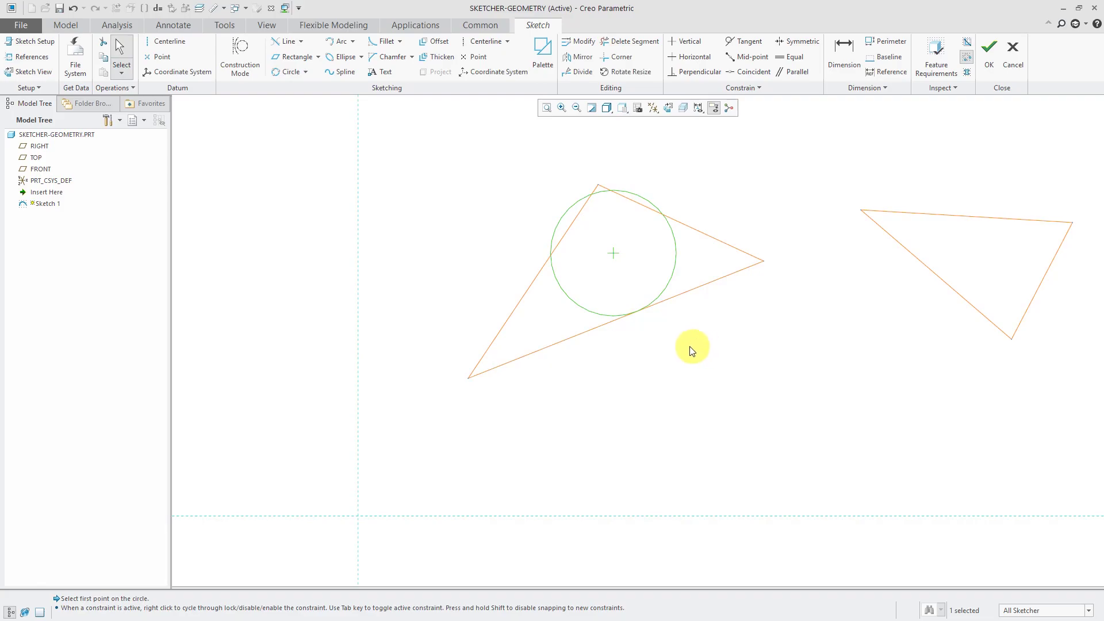
# - Draw a 3-tangent circle touching the right triangle's top, left and right edges
pyautogui.click(305, 73)
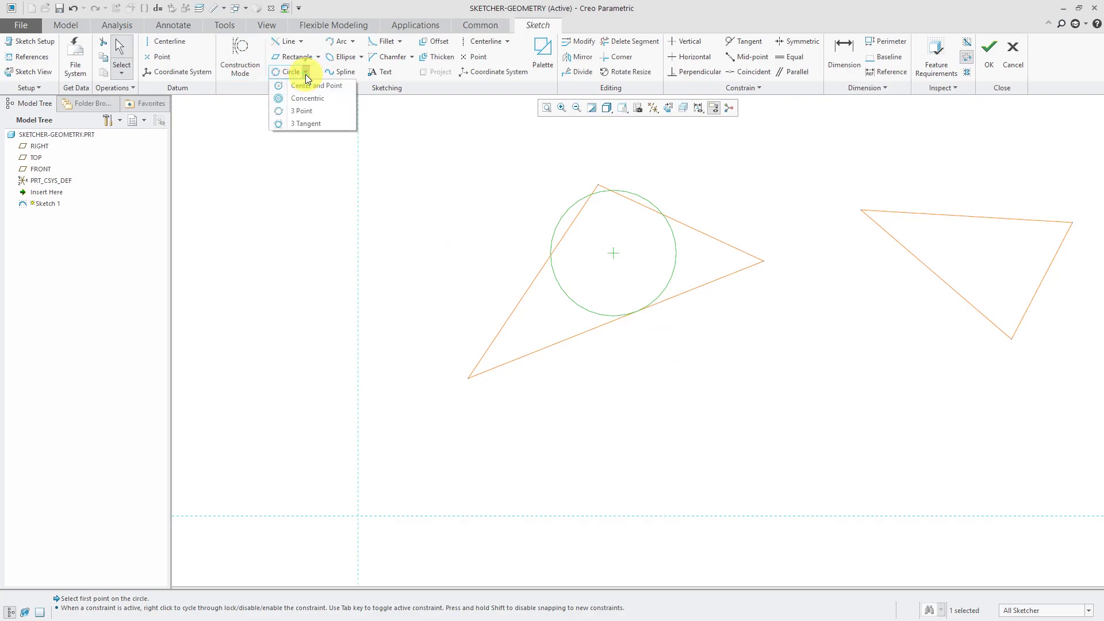
pyautogui.click(308, 126)
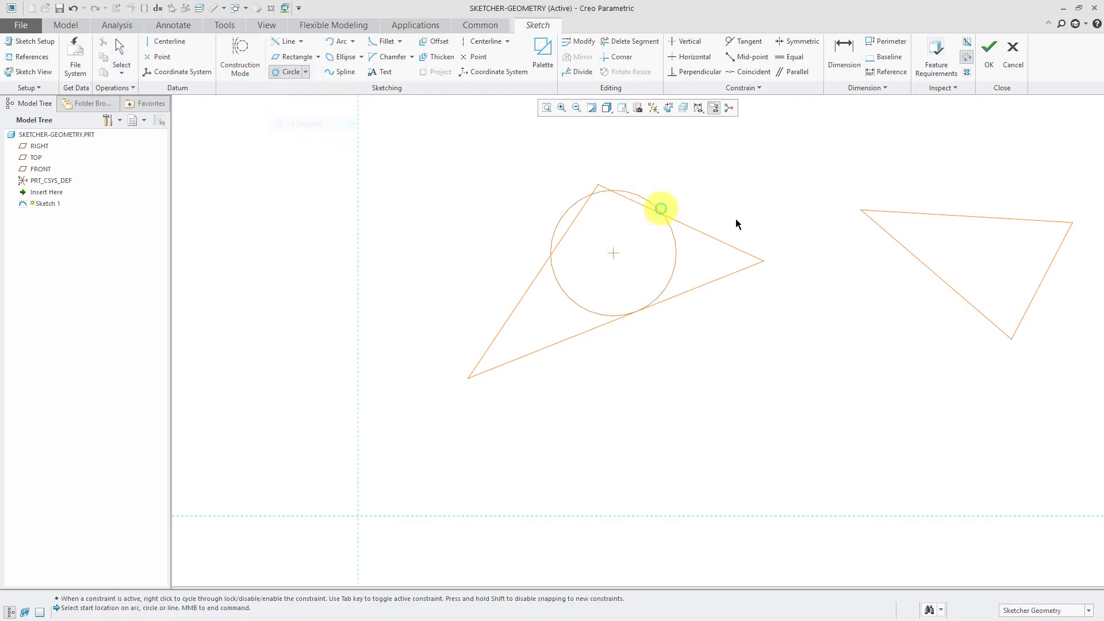
pyautogui.click(995, 219)
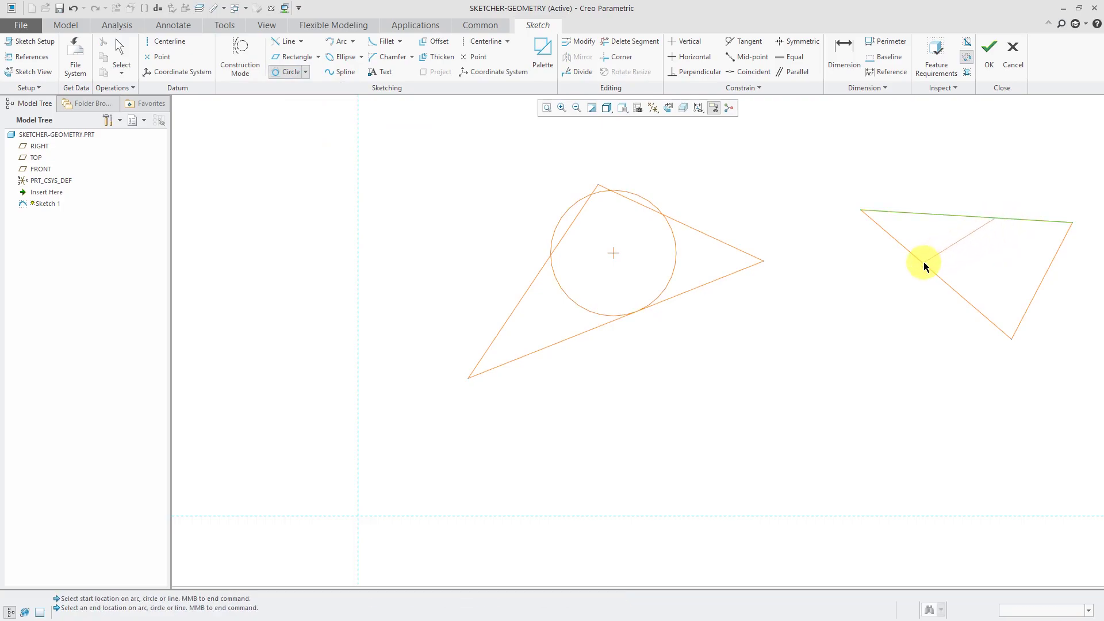
pyautogui.click(934, 273)
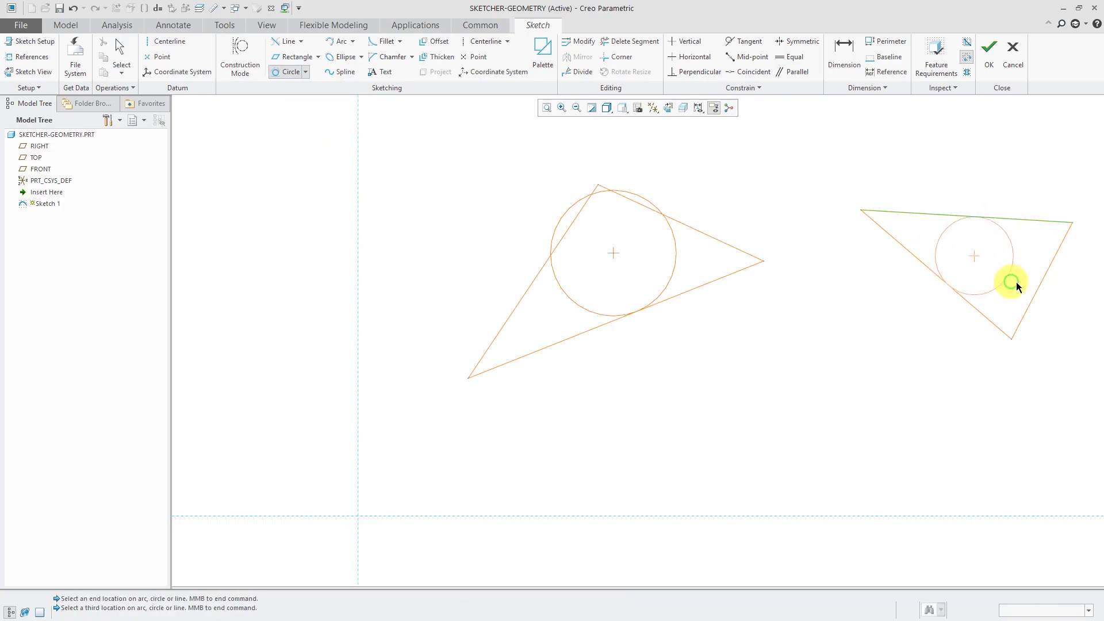
pyautogui.click(1037, 294)
pyautogui.middleClick(888, 334)
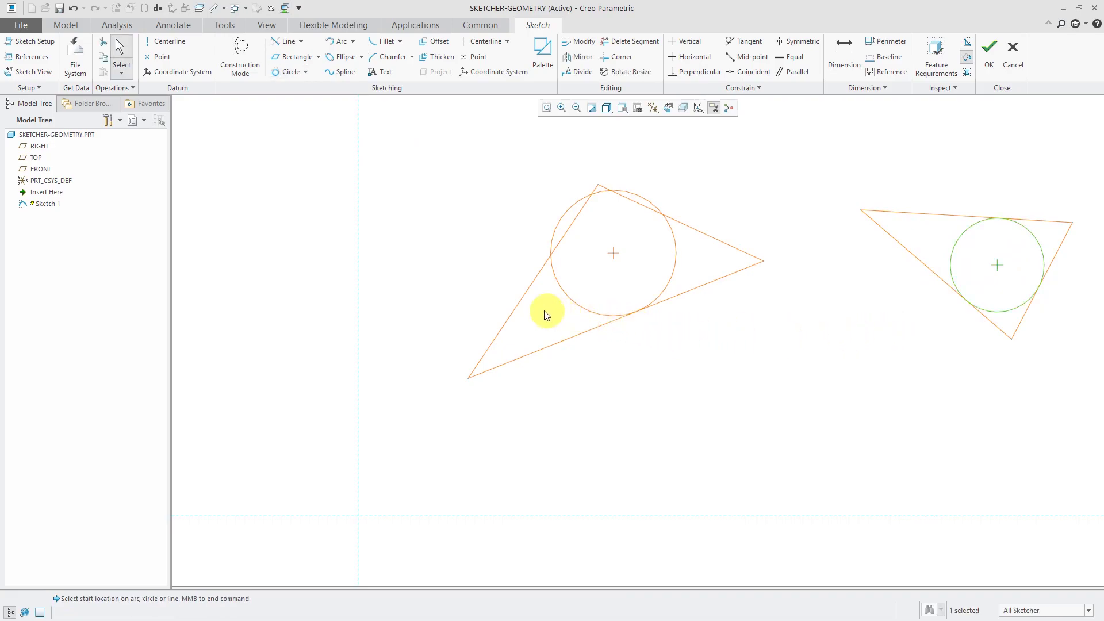
pyautogui.scroll(-5, 446, 288)
pyautogui.scroll(3, 828, 302)
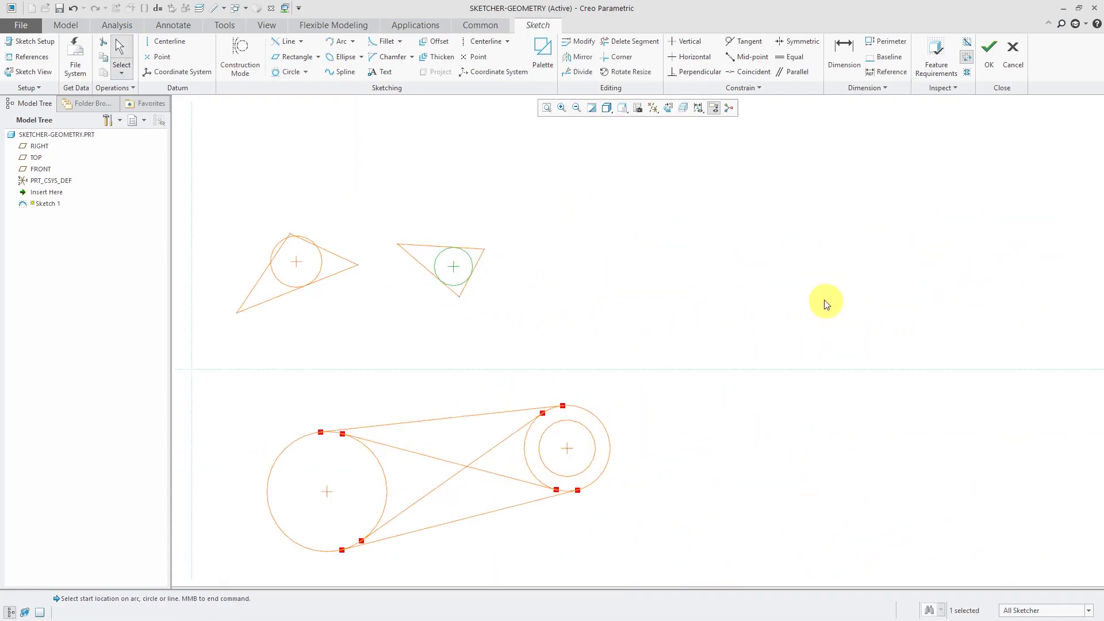
# - Draw a three-point arc, roughly a semicircle, in the empty space right of the two triangles
pyautogui.click(354, 43)
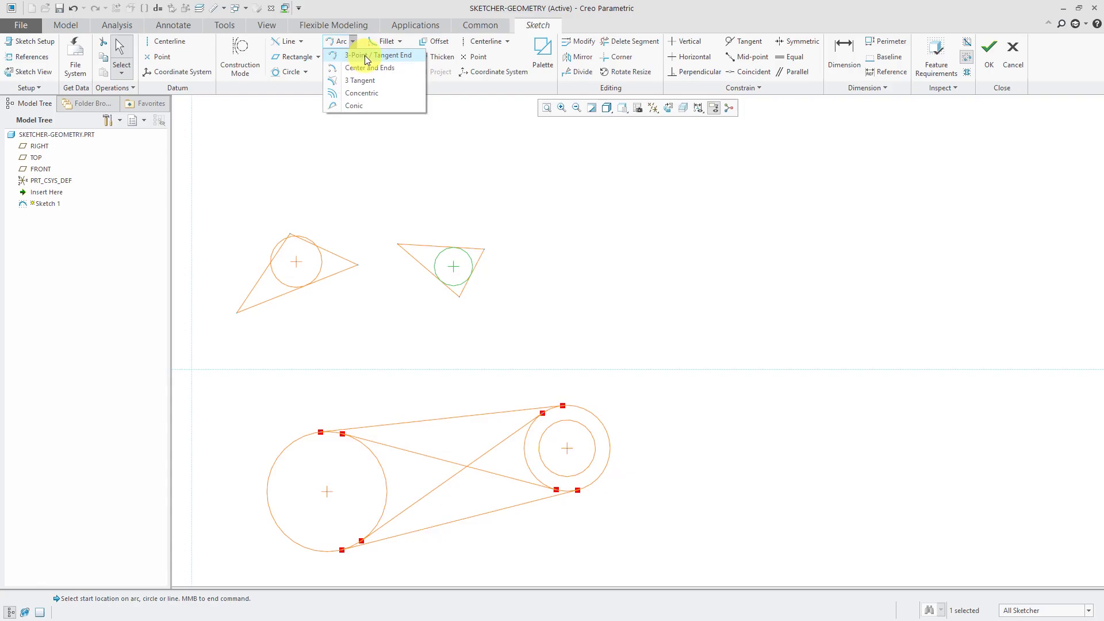
pyautogui.click(366, 57)
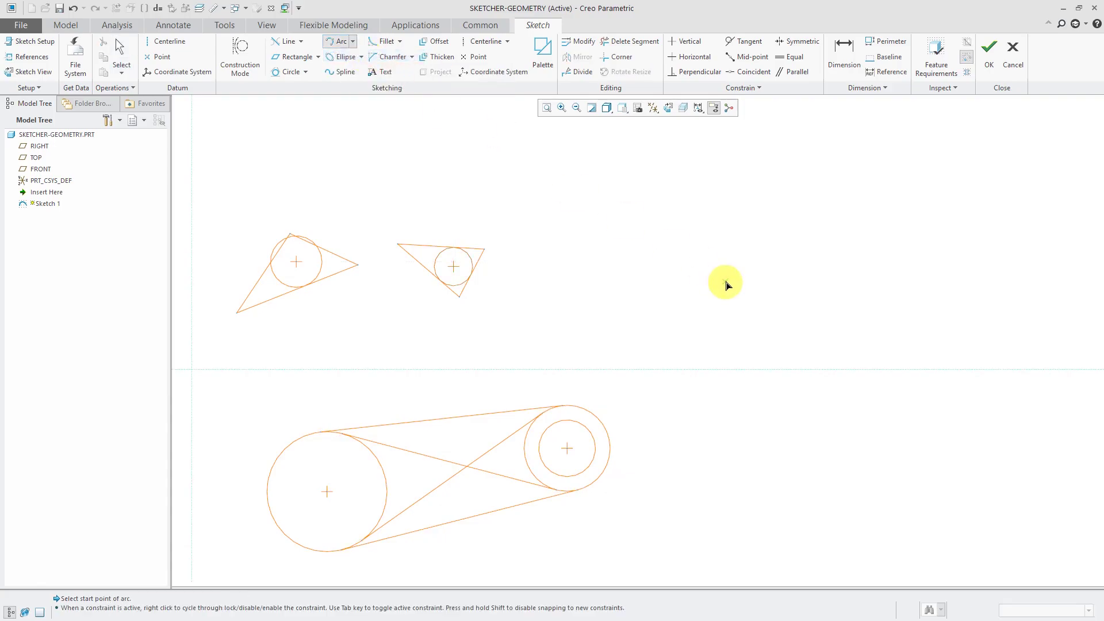
pyautogui.click(692, 229)
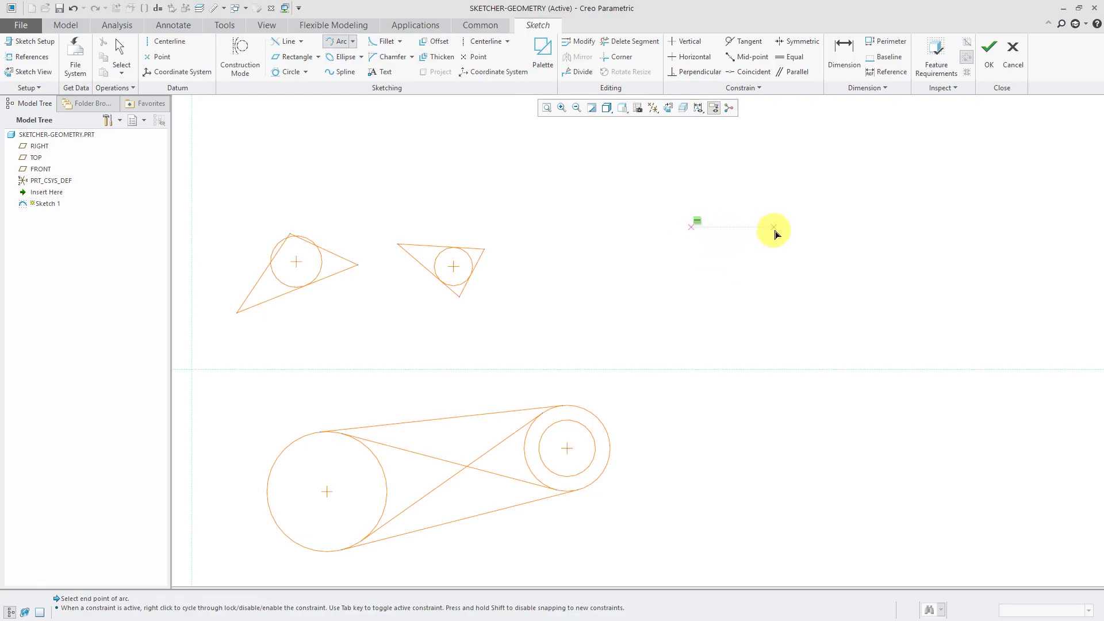
pyautogui.click(810, 233)
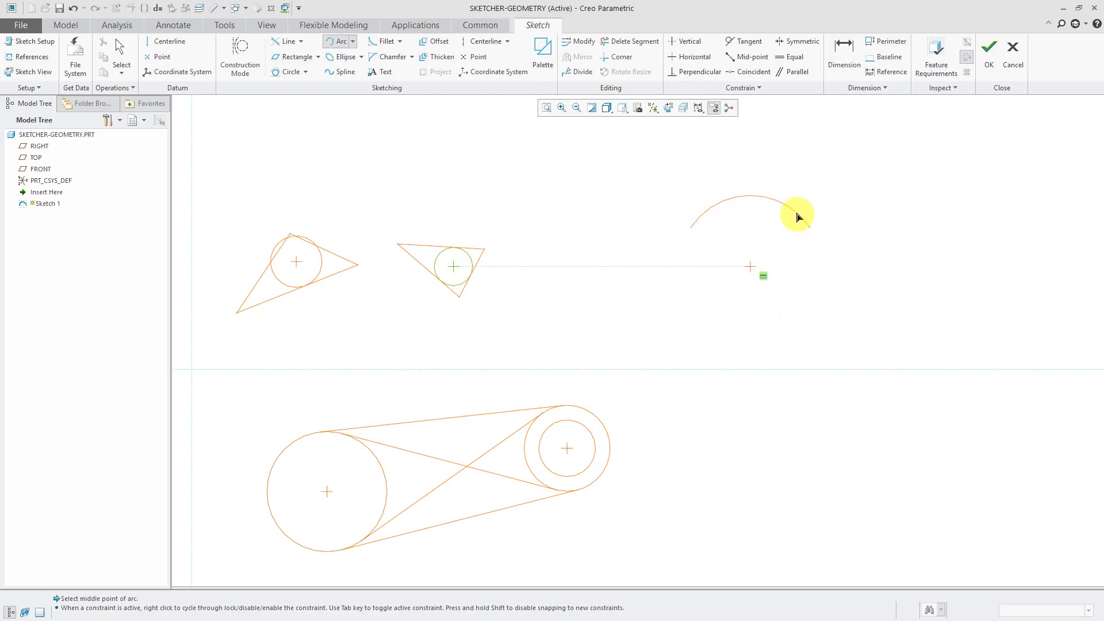
pyautogui.click(796, 207)
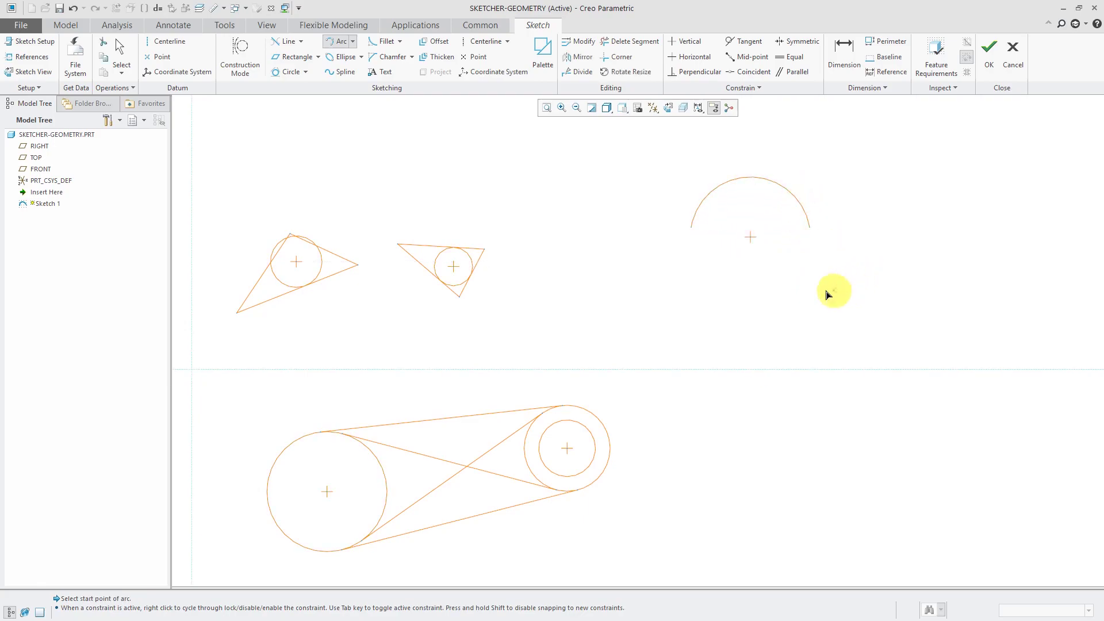
pyautogui.scroll(2, 549, 216)
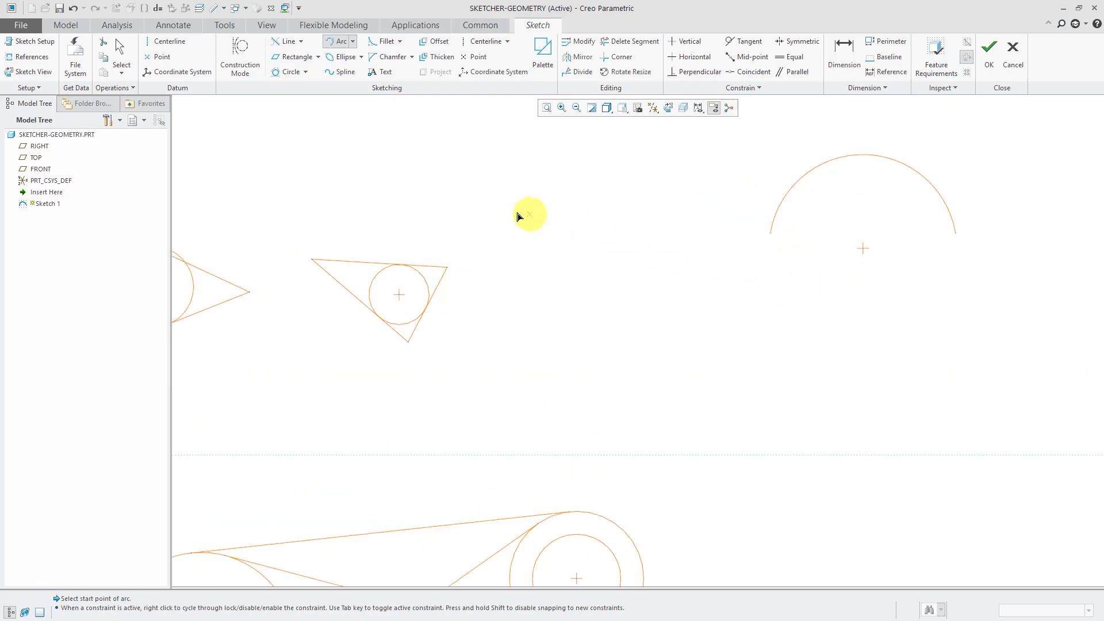
pyautogui.click(313, 261)
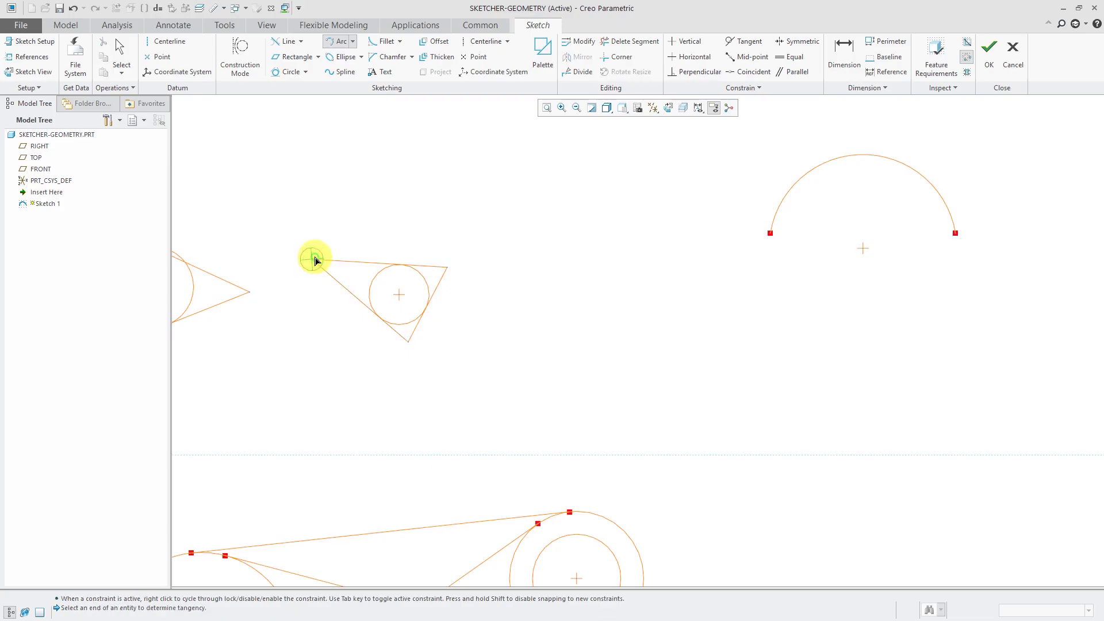
# - Begin a large arc at the triangle's top-left vertex and fix its end at the right vertex
pyautogui.click(316, 261)
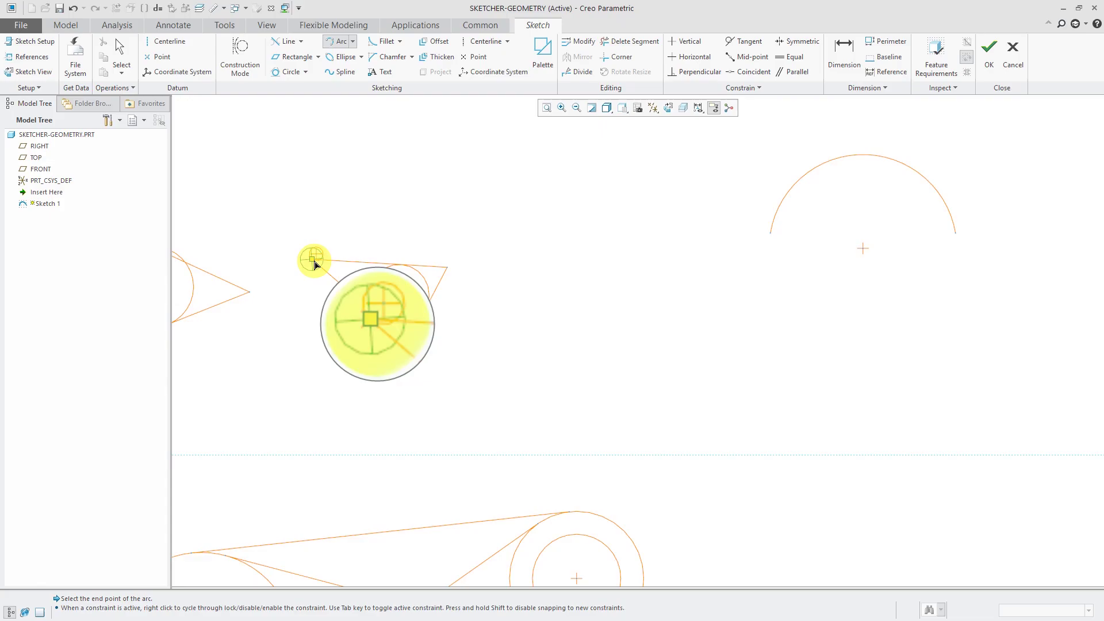
pyautogui.middleClick(315, 264)
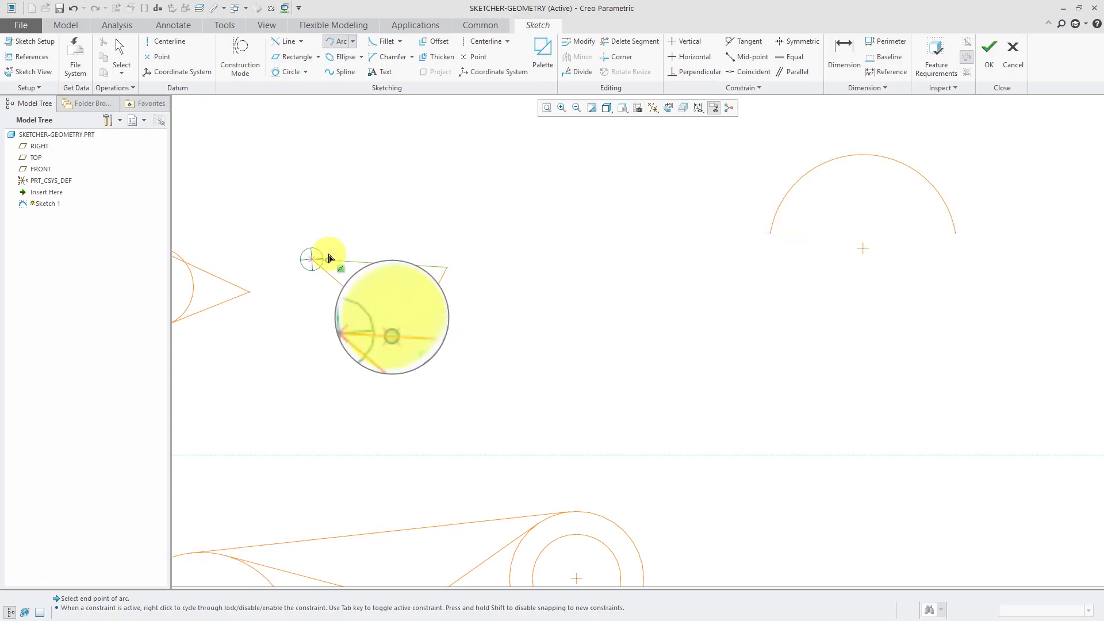
pyautogui.scroll(-2, 314, 249)
pyautogui.scroll(-2, 314, 249)
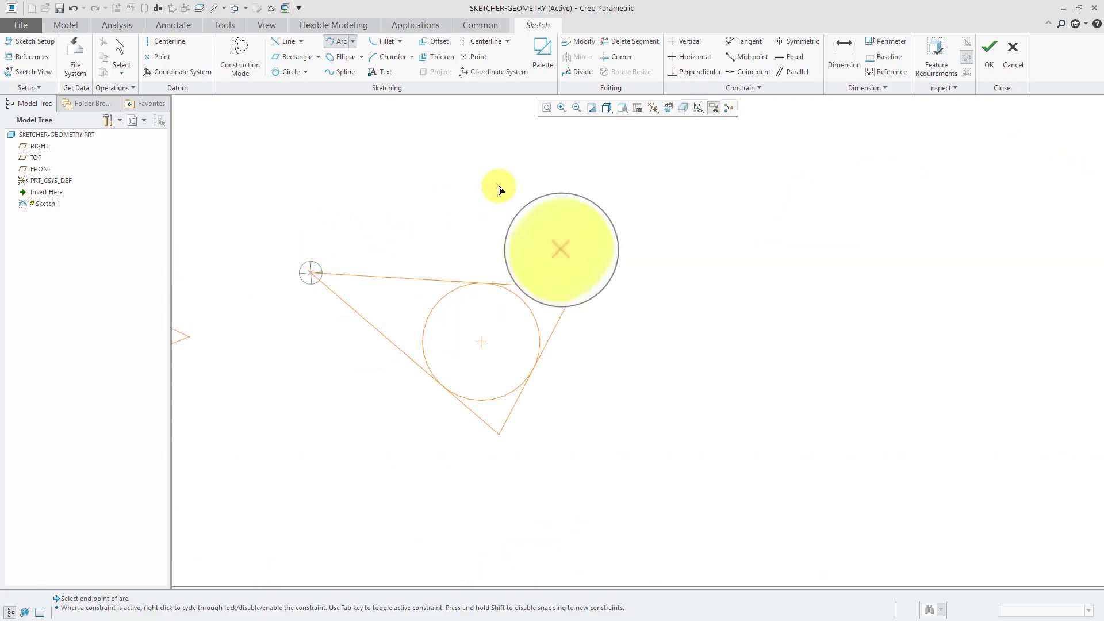
pyautogui.click(575, 287)
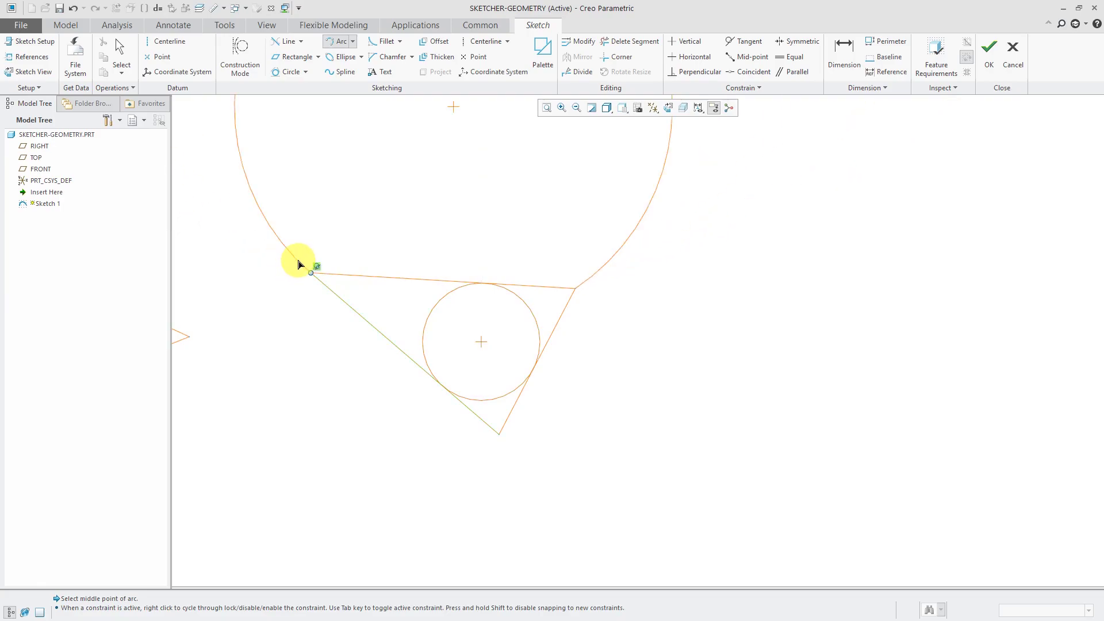
# - Place the large arc's bulge, then draw a tangent-end arc bulging left down from the bottom vertex
pyautogui.click(299, 264)
pyautogui.click(500, 438)
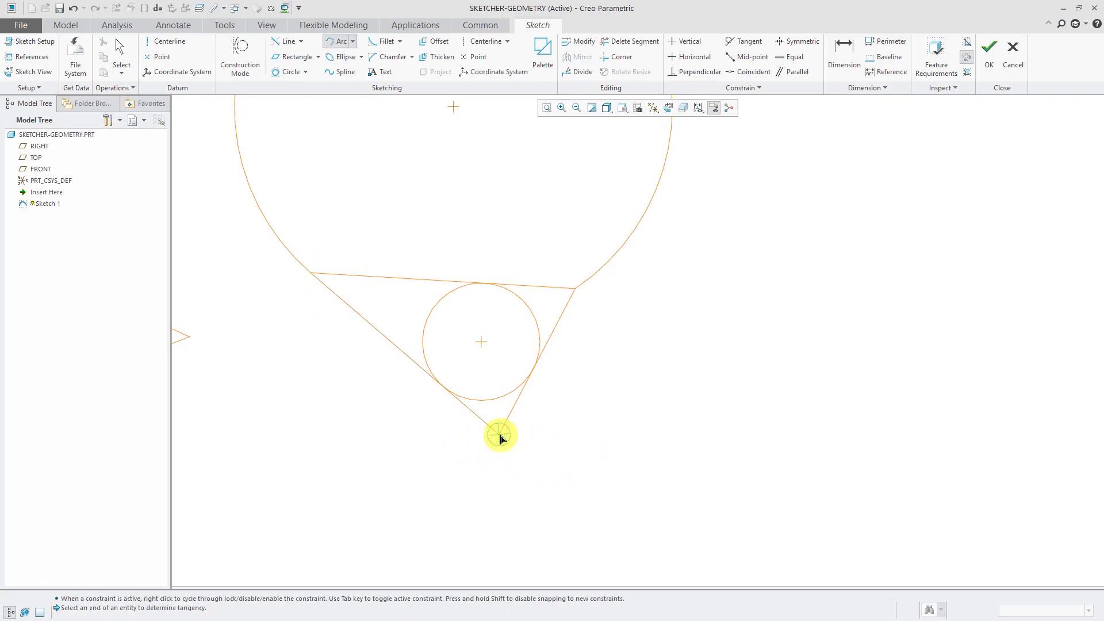
pyautogui.click(499, 439)
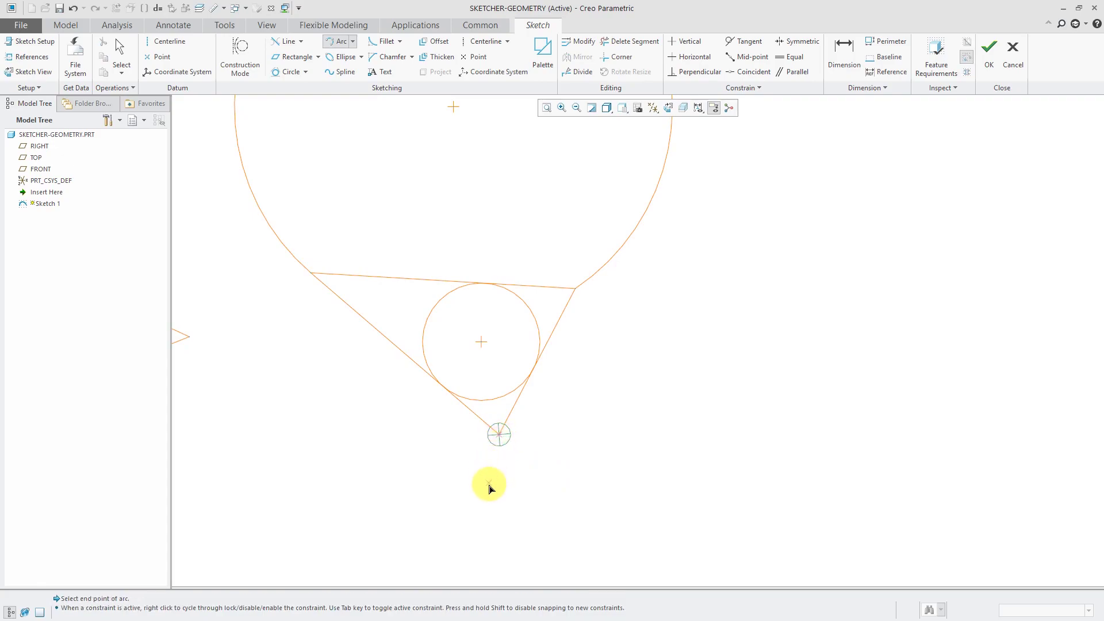
pyautogui.click(499, 535)
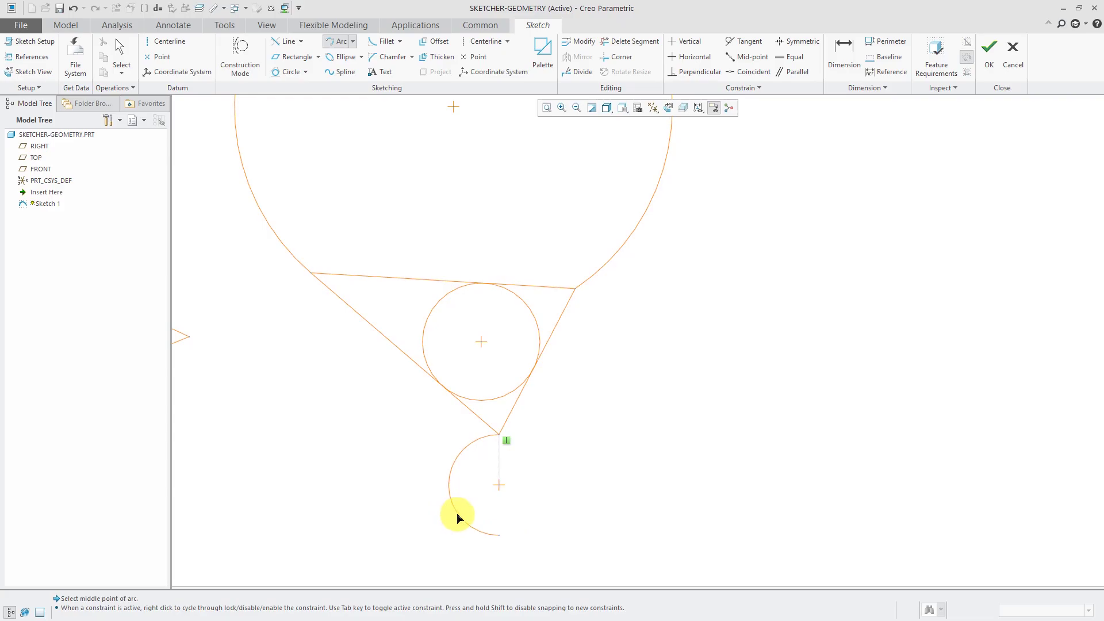
pyautogui.click(459, 518)
pyautogui.middleClick(590, 502)
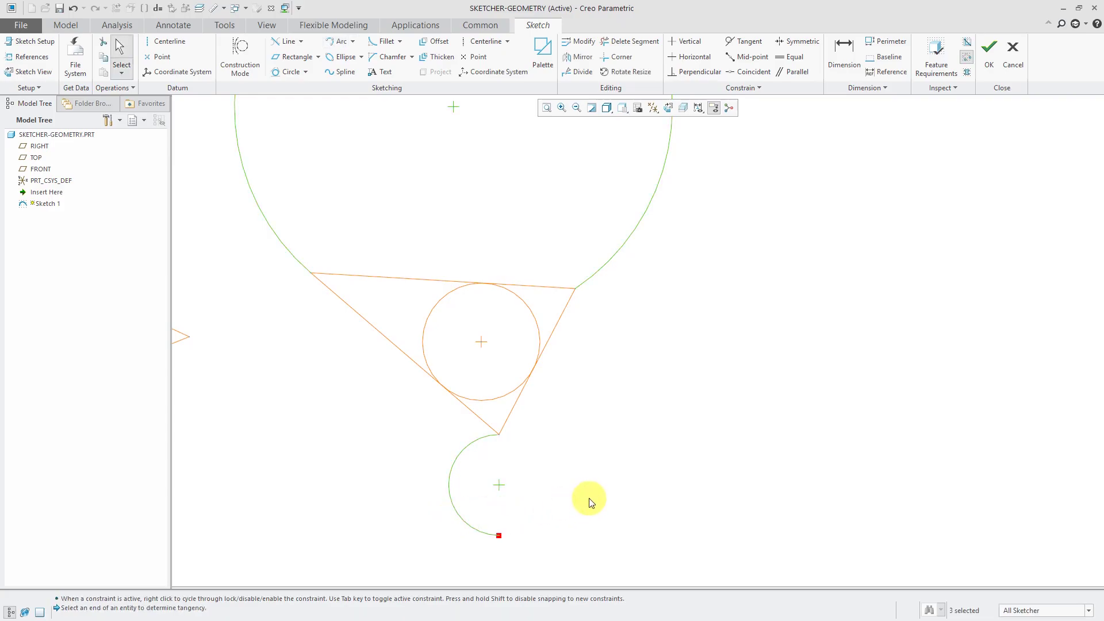
pyautogui.click(355, 41)
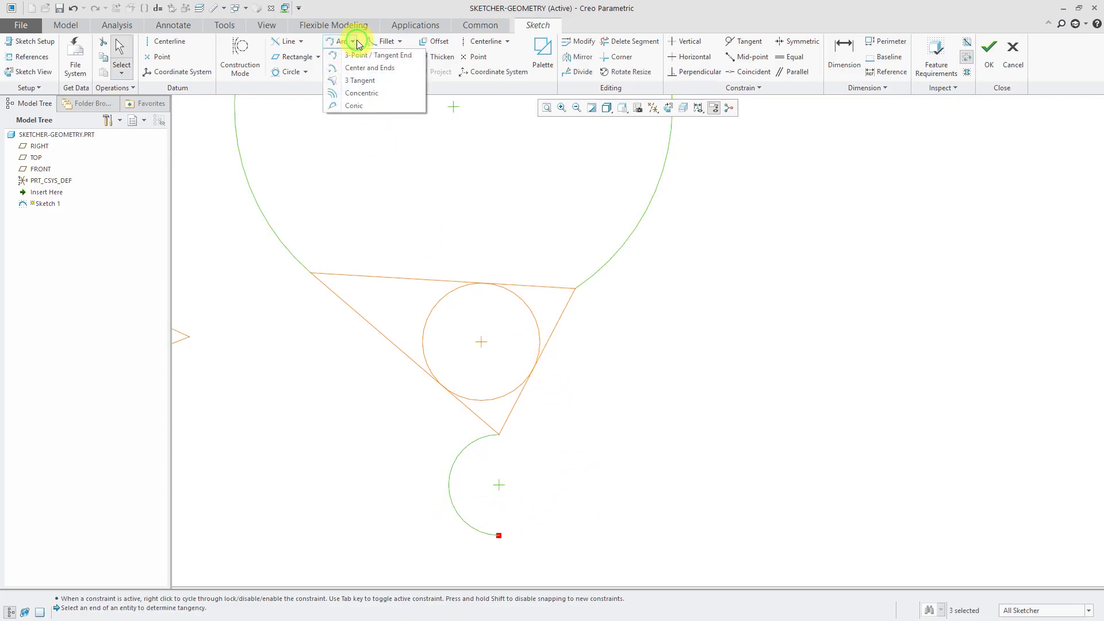
# - Draw a Center and Ends arc at the far right, centred right of the triangle
pyautogui.click(353, 68)
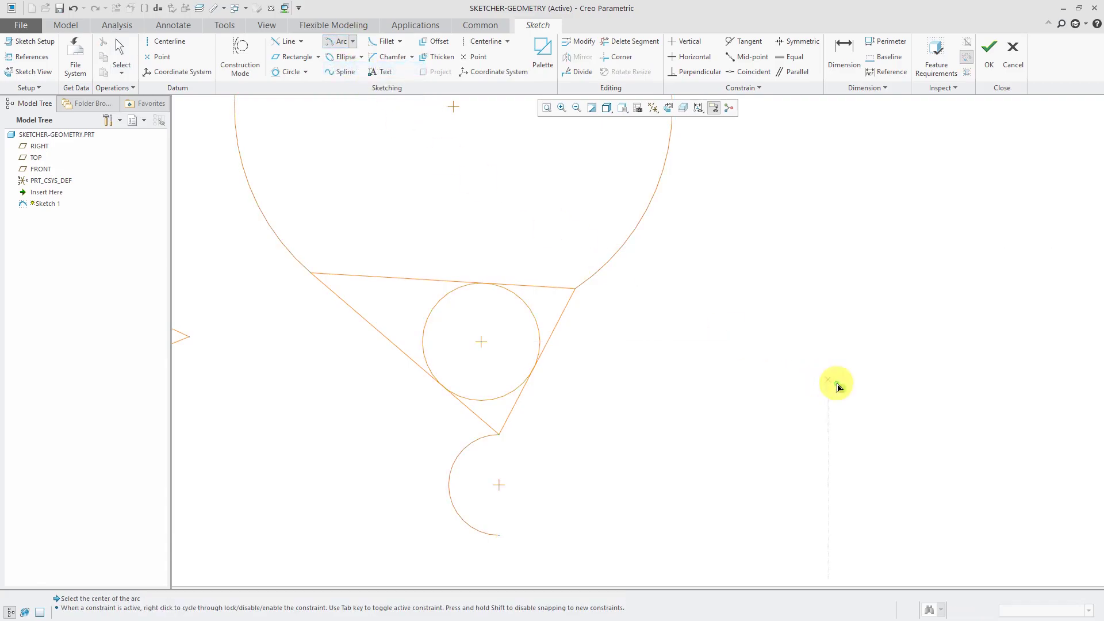
pyautogui.click(861, 391)
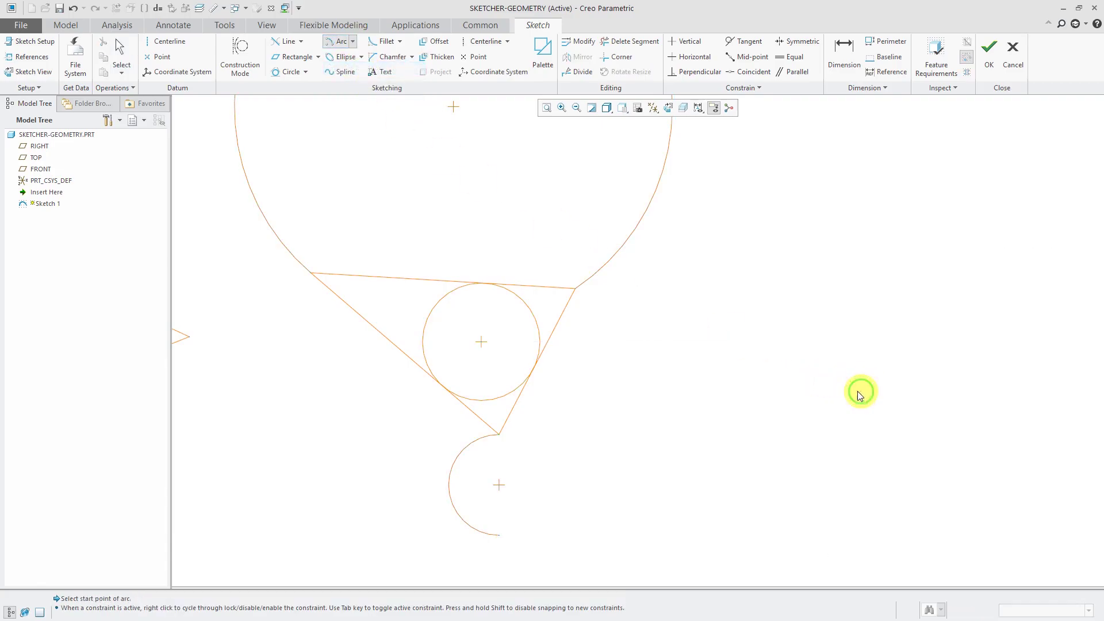
pyautogui.click(749, 379)
pyautogui.click(811, 253)
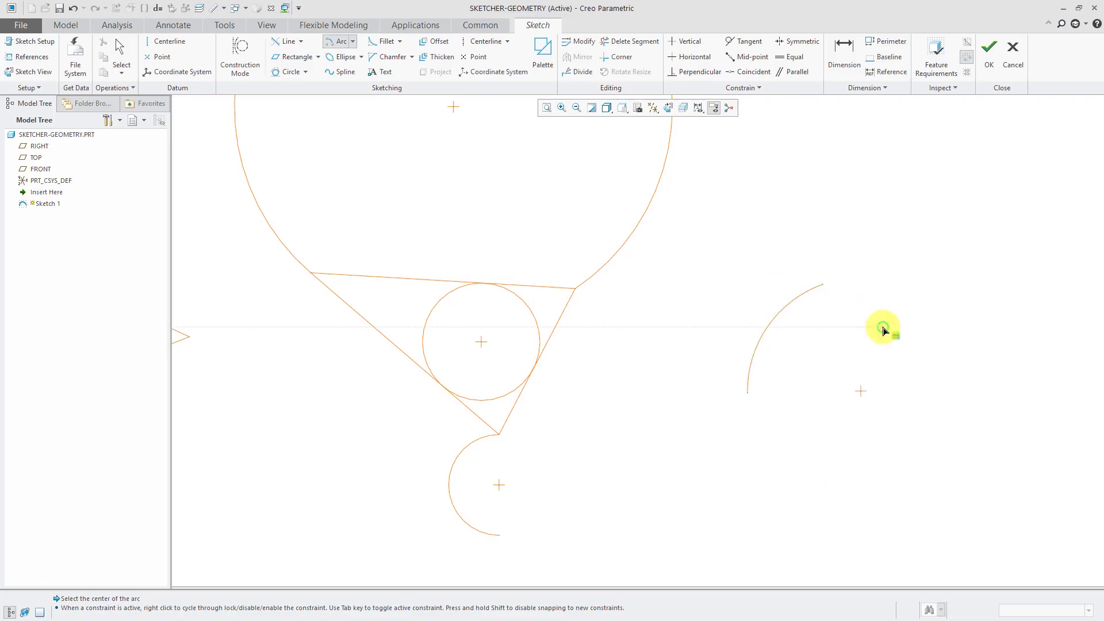
pyautogui.middleClick(900, 341)
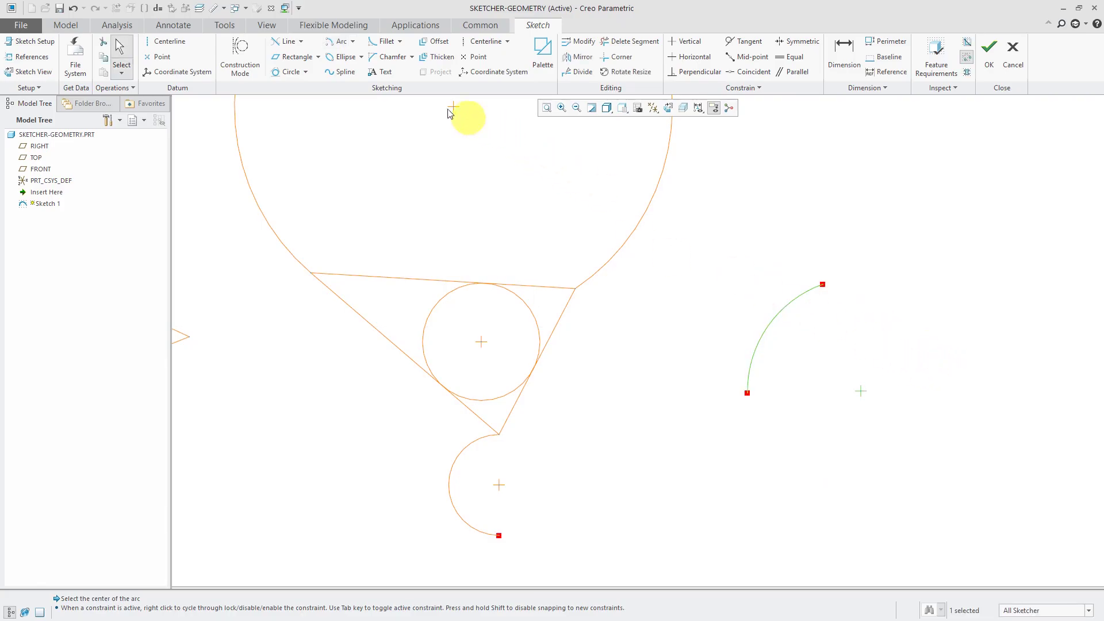
pyautogui.click(352, 41)
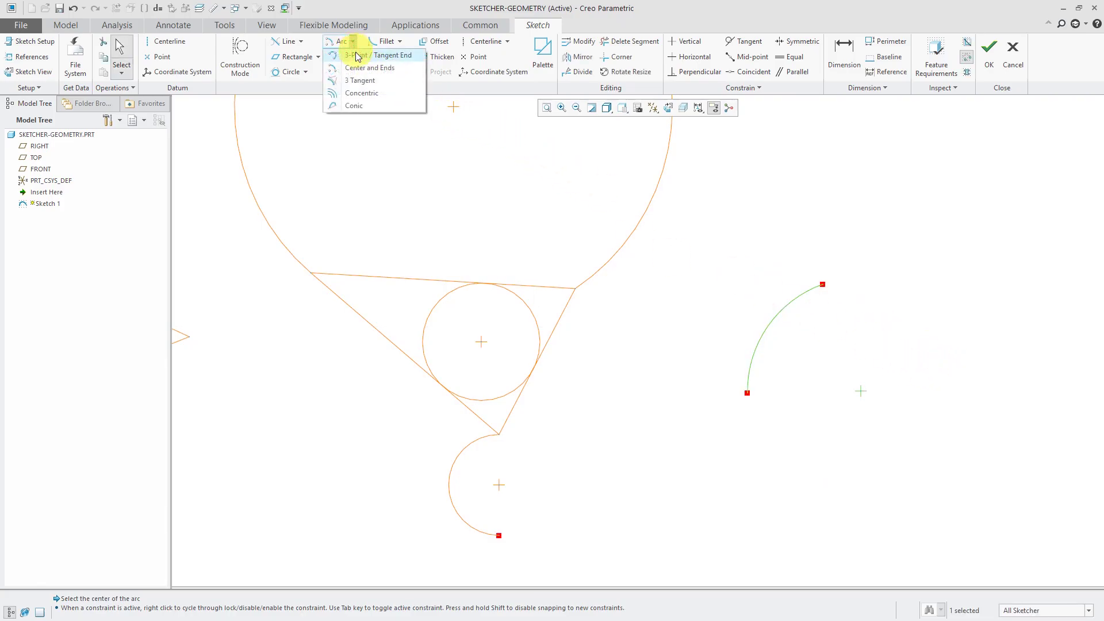
# - Fill the triangle's left corner with a 3 Tangent arc touching both edges and the inner circle
pyautogui.click(363, 83)
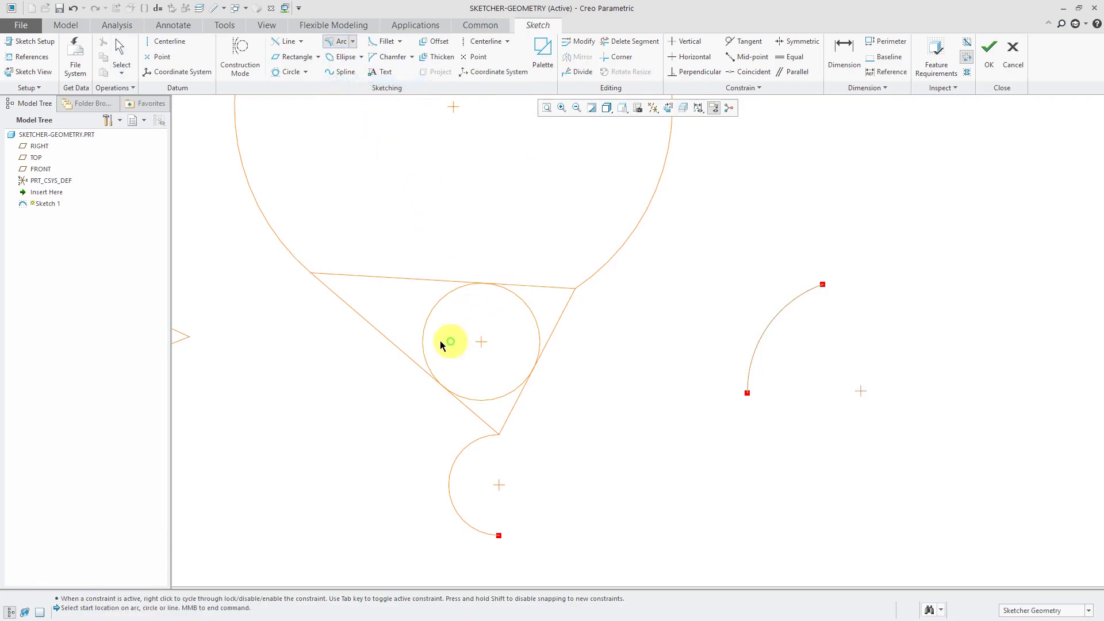
pyautogui.click(360, 314)
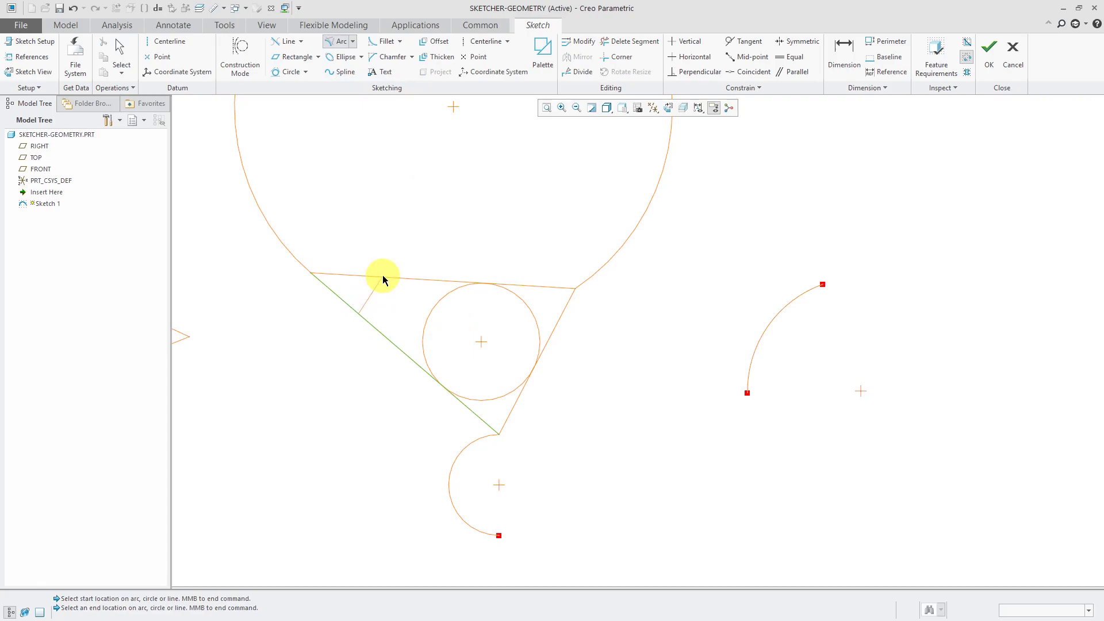
pyautogui.click(383, 279)
pyautogui.click(426, 312)
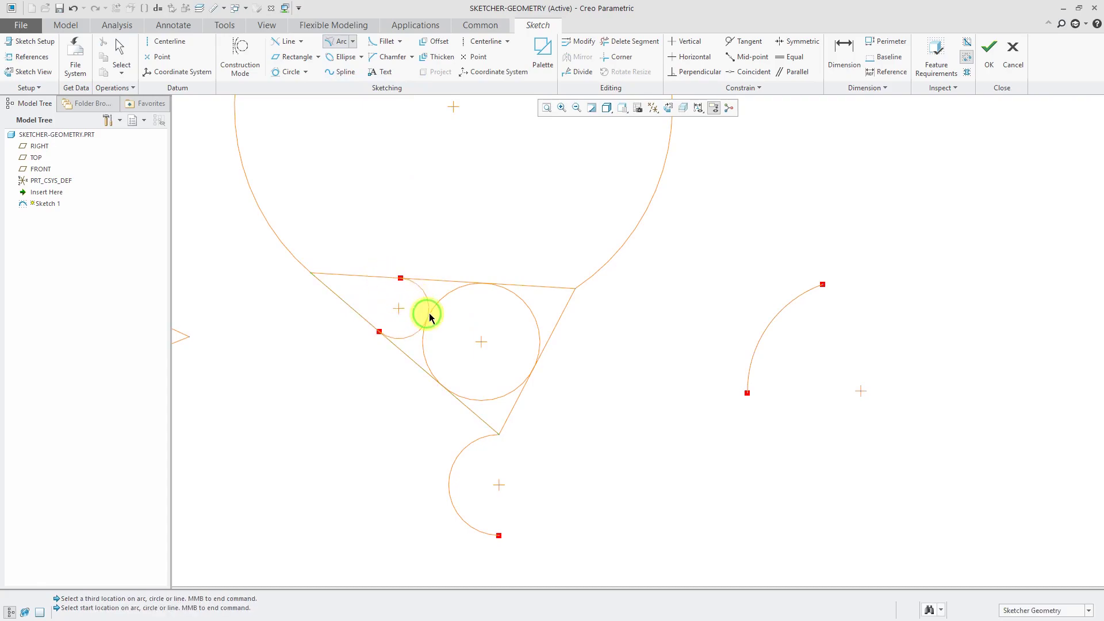
pyautogui.middleClick(605, 362)
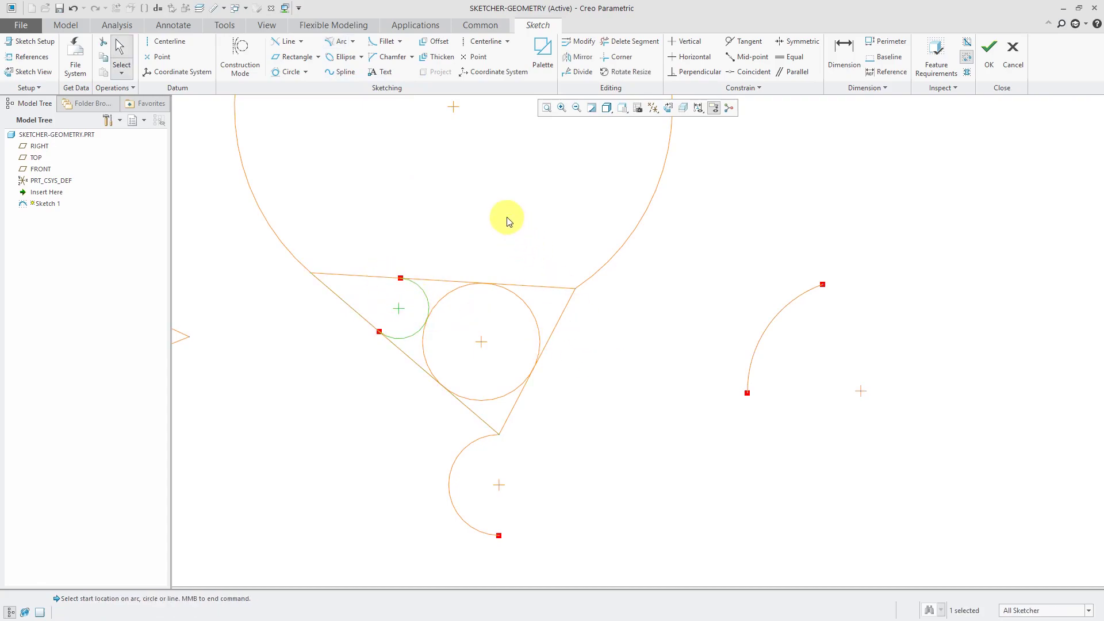
pyautogui.click(353, 41)
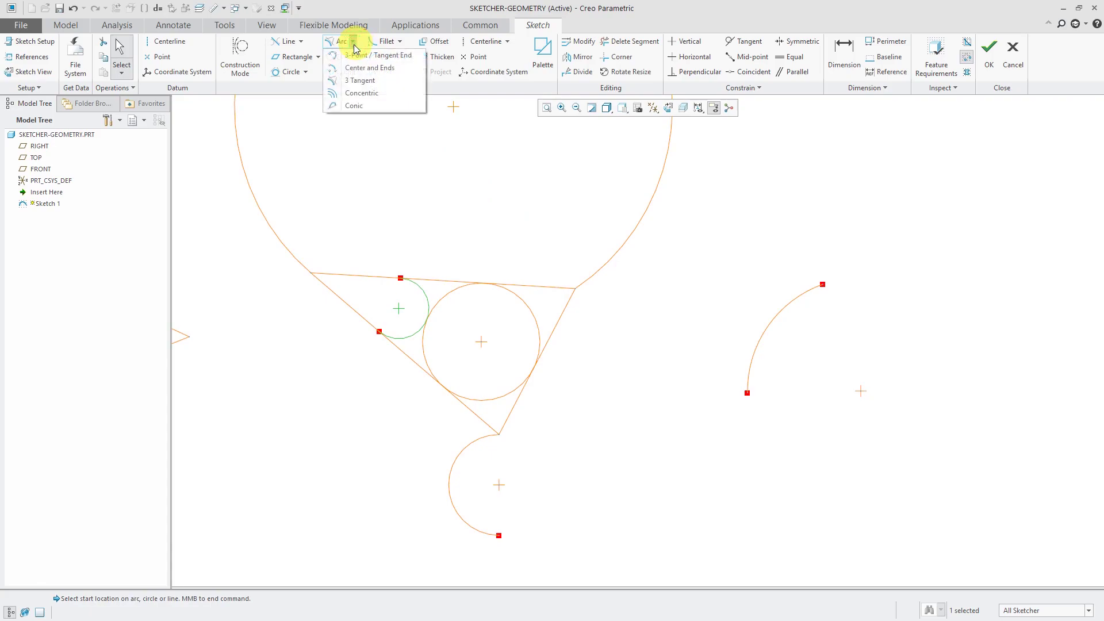
# - Draw a concentric arc inside the triangle's inner circle
pyautogui.click(362, 94)
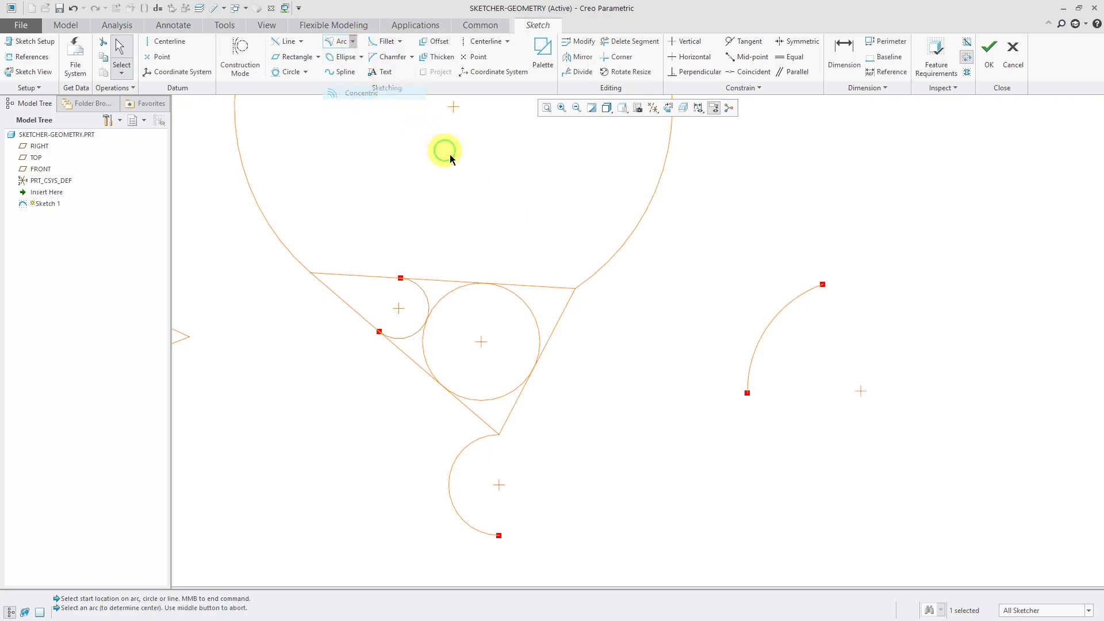
pyautogui.click(532, 316)
pyautogui.click(499, 317)
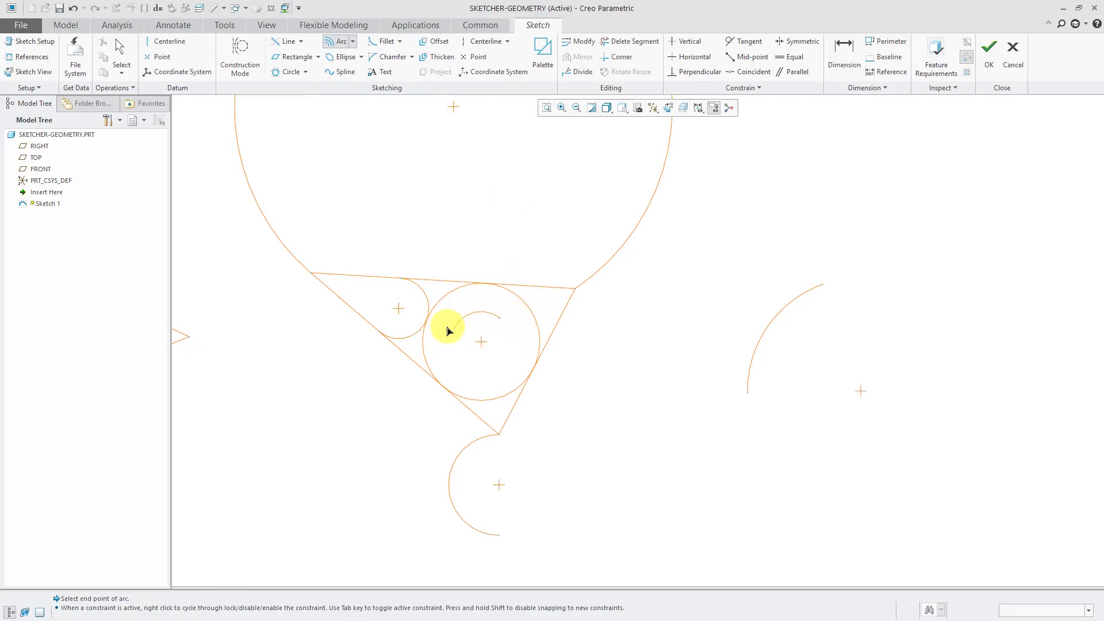
pyautogui.click(447, 331)
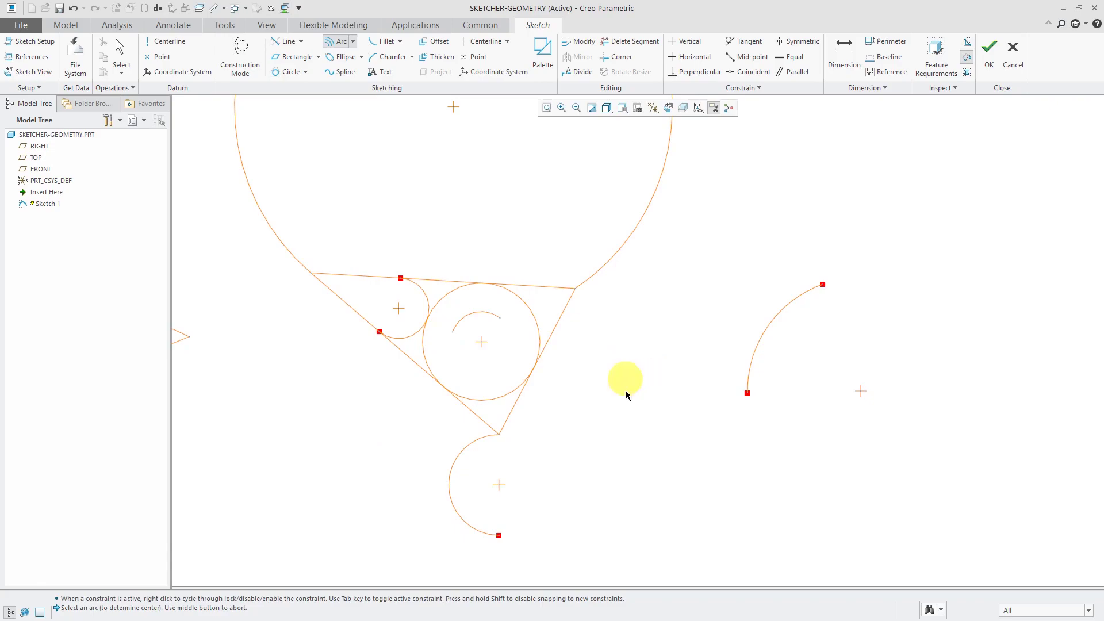
# - Draw a second concentric arc beside the small tangent corner arc
pyautogui.click(406, 342)
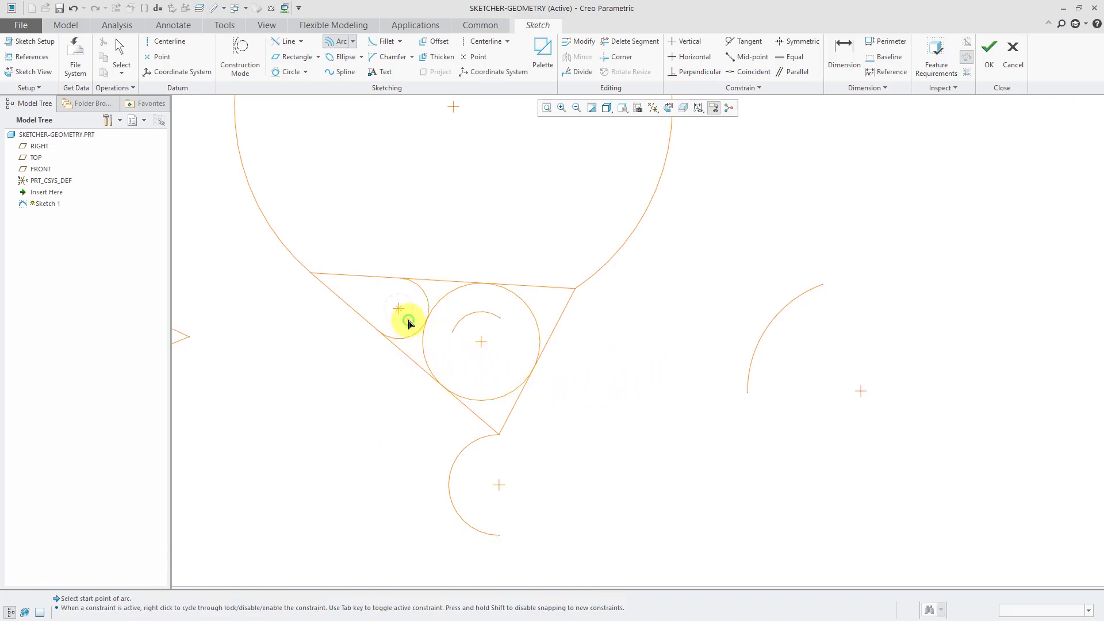
pyautogui.click(412, 325)
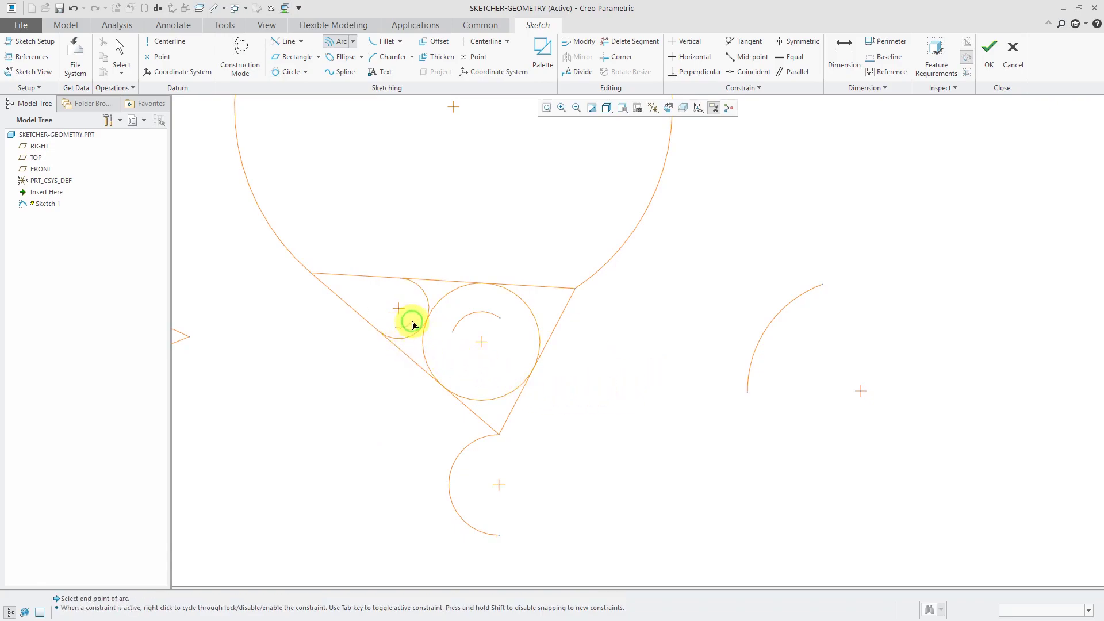
pyautogui.click(422, 292)
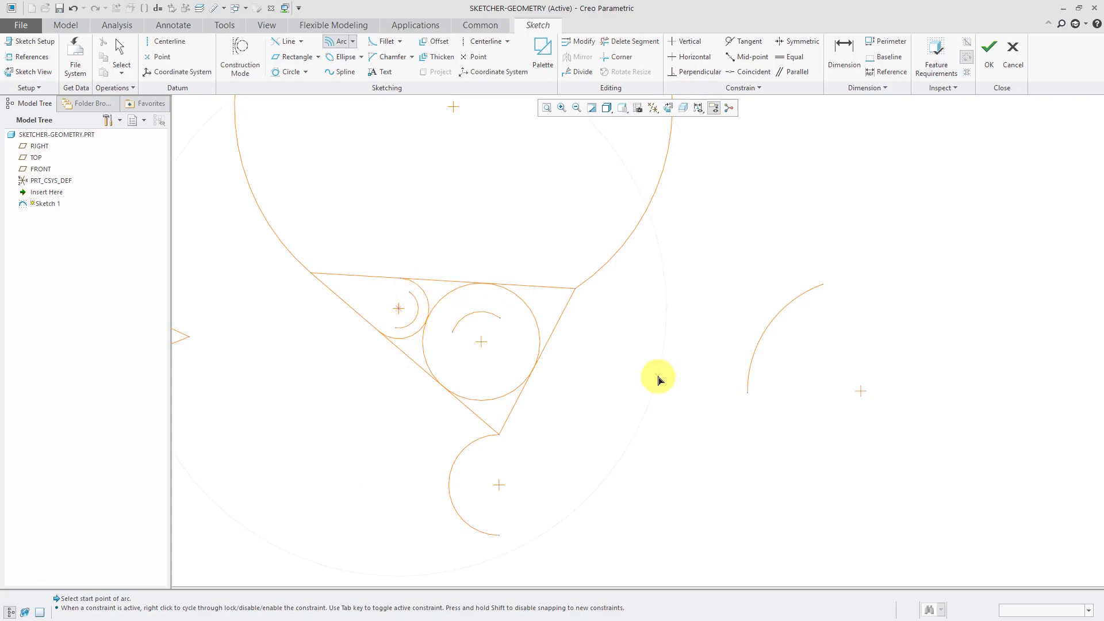
pyautogui.middleClick(658, 374)
# - Open the Arc type list in the Sketching group
pyautogui.click(354, 42)
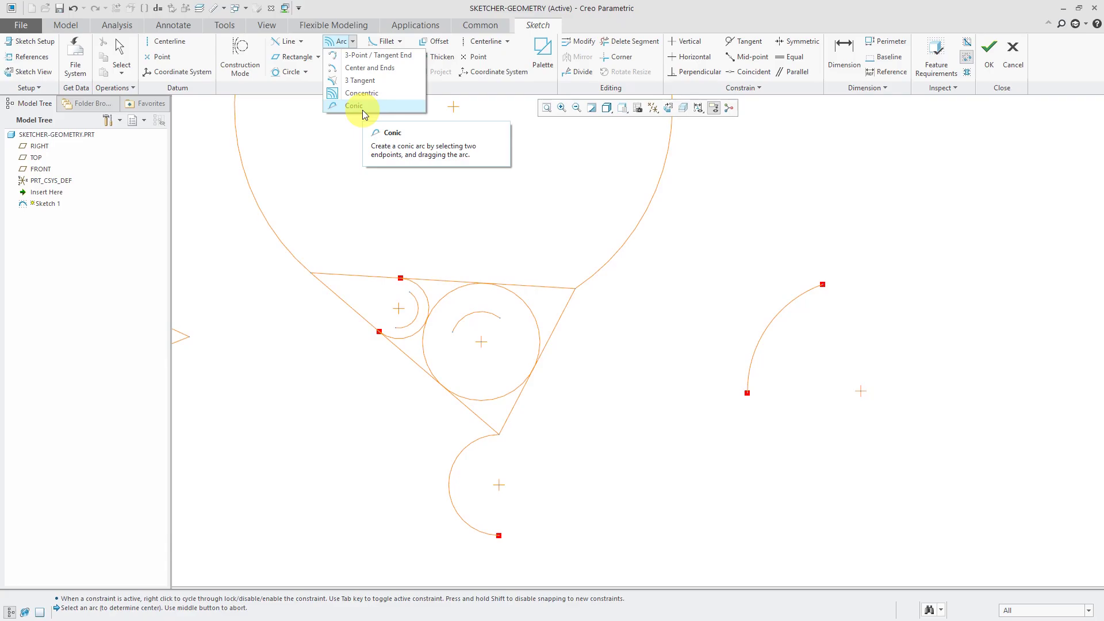
# - Draw a conic arc in the upper right, with its shoulder point arching above the two ends
pyautogui.click(363, 109)
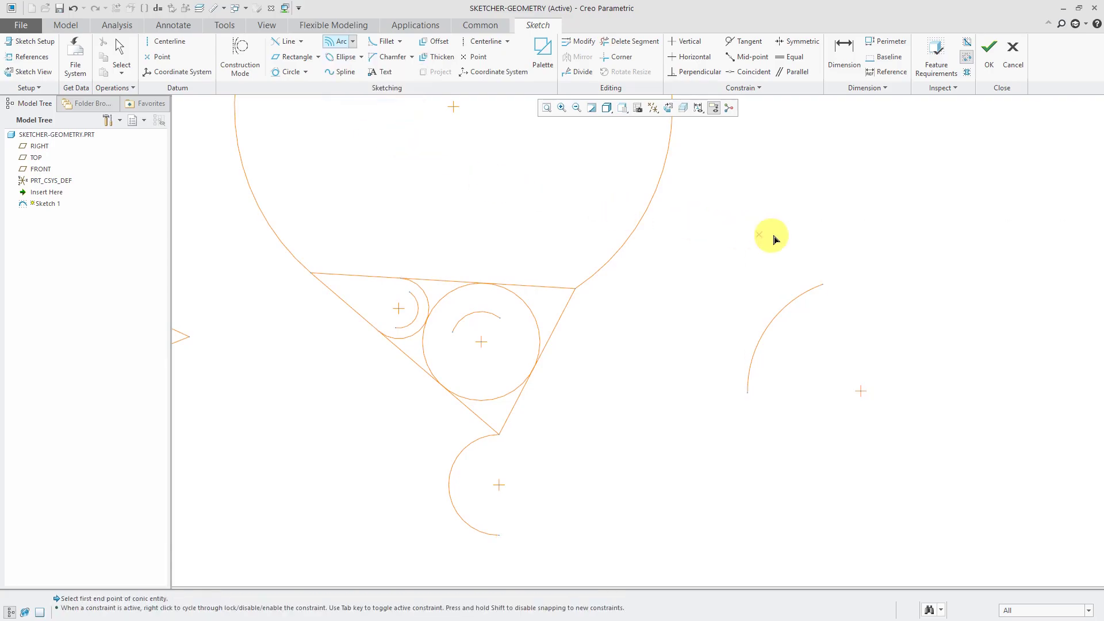
pyautogui.click(770, 236)
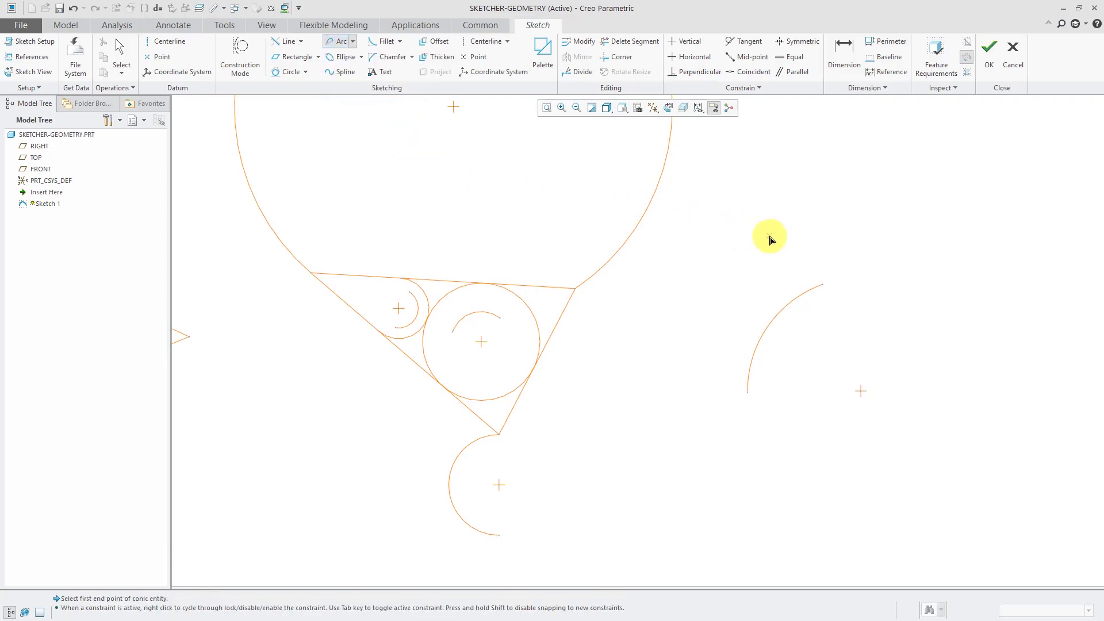
pyautogui.click(1014, 195)
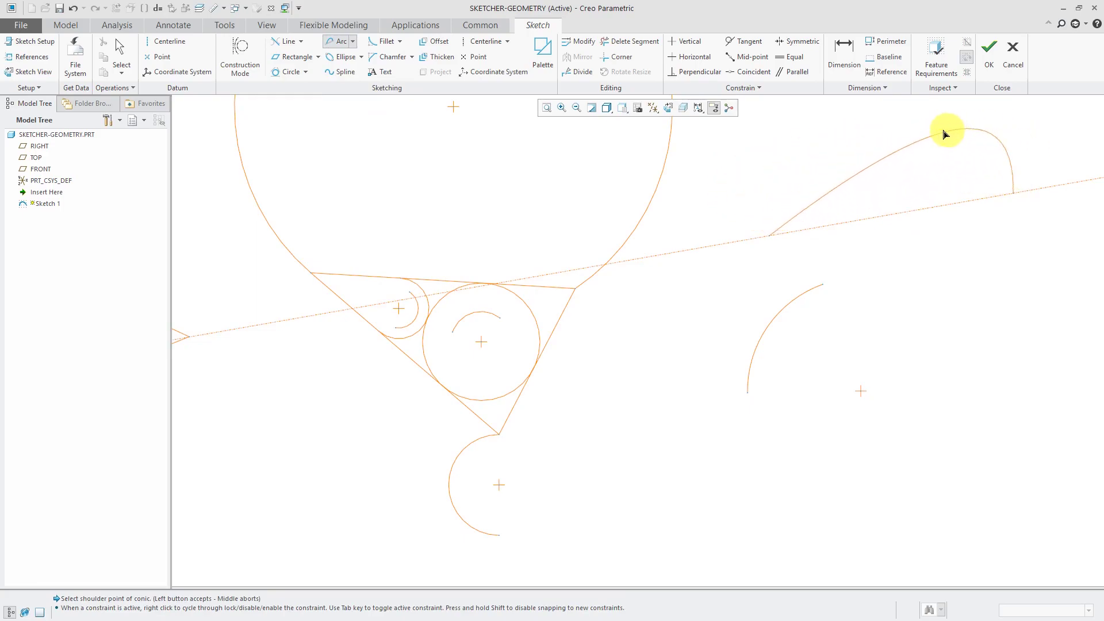
pyautogui.click(775, 151)
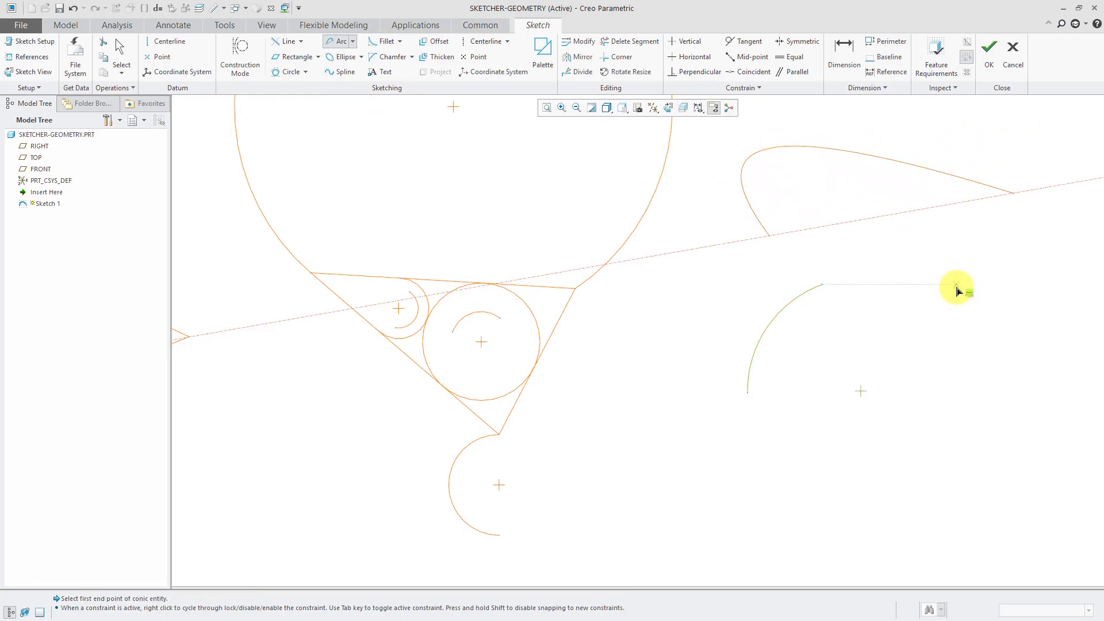
pyautogui.middleClick(973, 260)
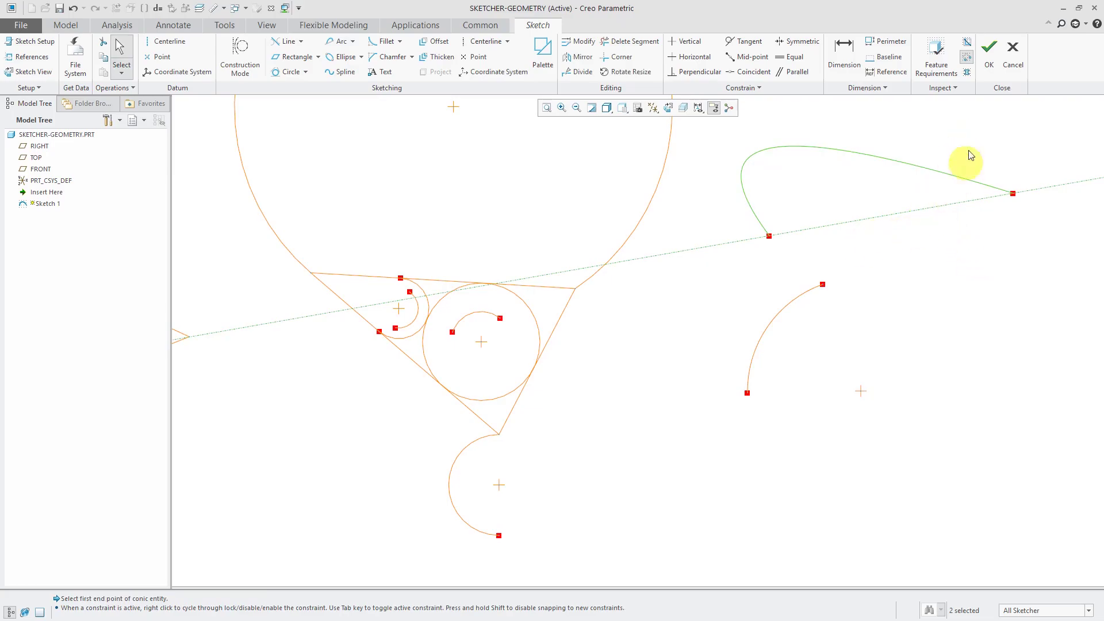
pyautogui.scroll(4, 875, 229)
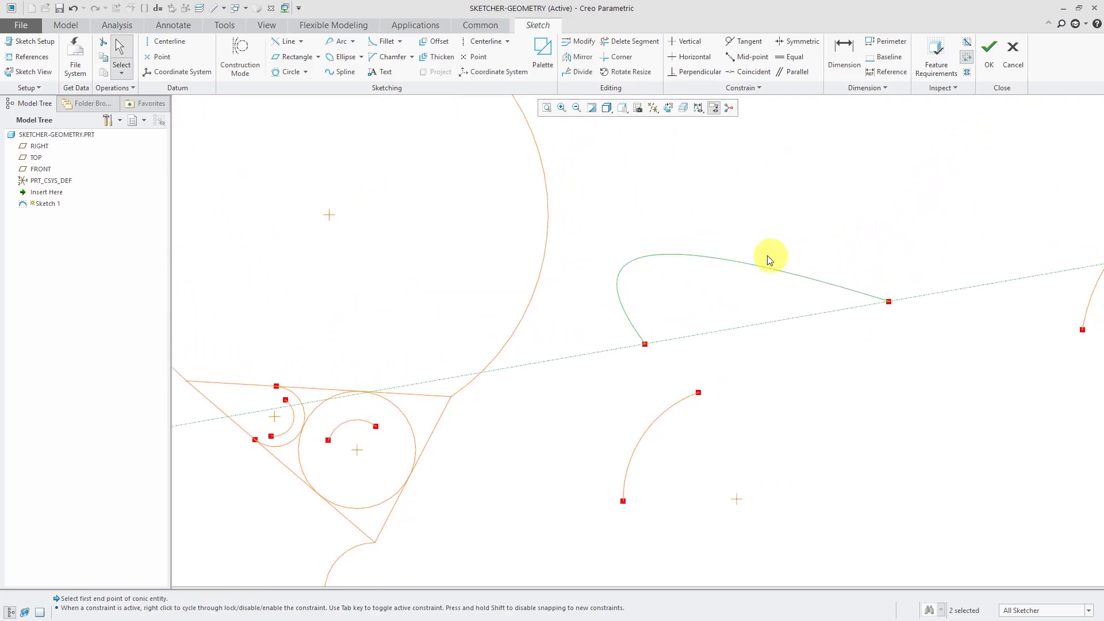
pyautogui.click(697, 108)
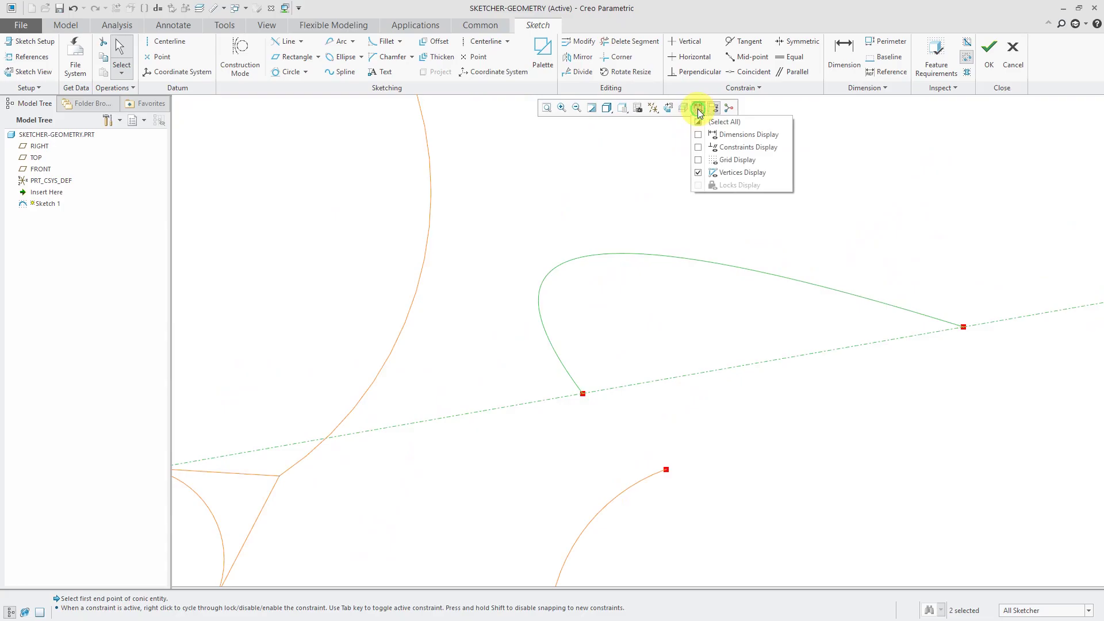
pyautogui.click(742, 136)
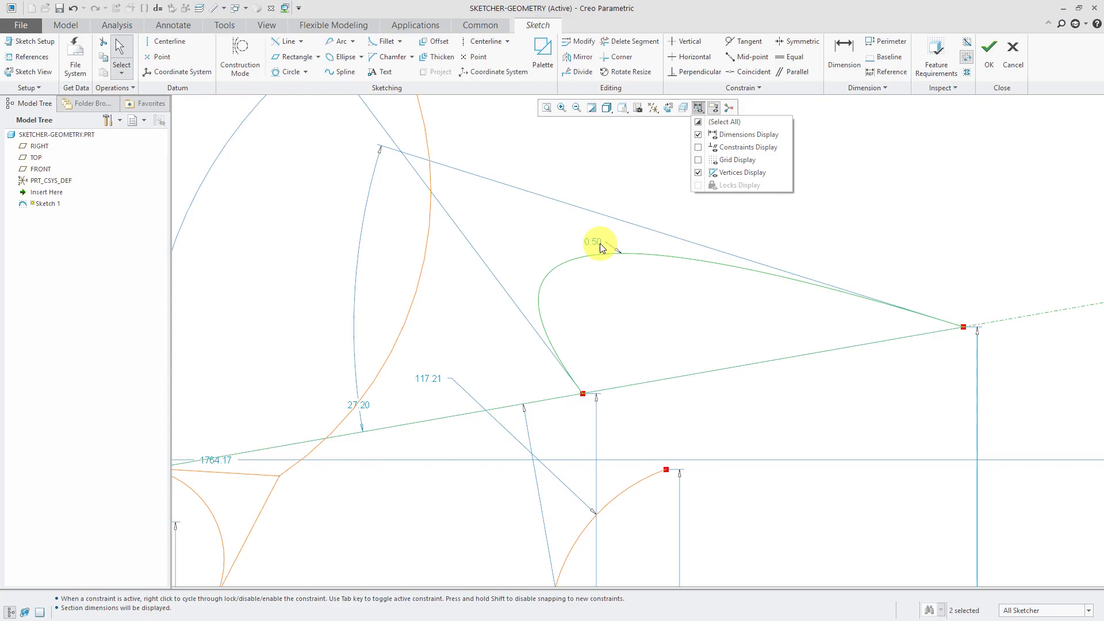
pyautogui.click(746, 134)
# - Close the display filter list, zoom out on the sketch, and turn on Construction Mode
pyautogui.click(815, 236)
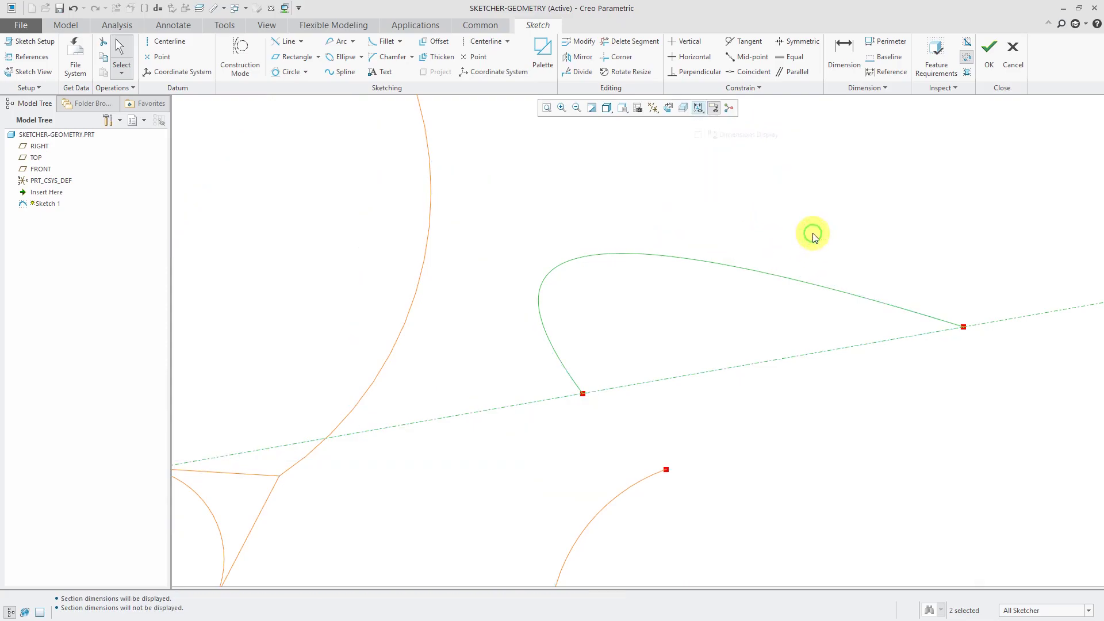
pyautogui.scroll(2, 815, 243)
pyautogui.scroll(3, 747, 291)
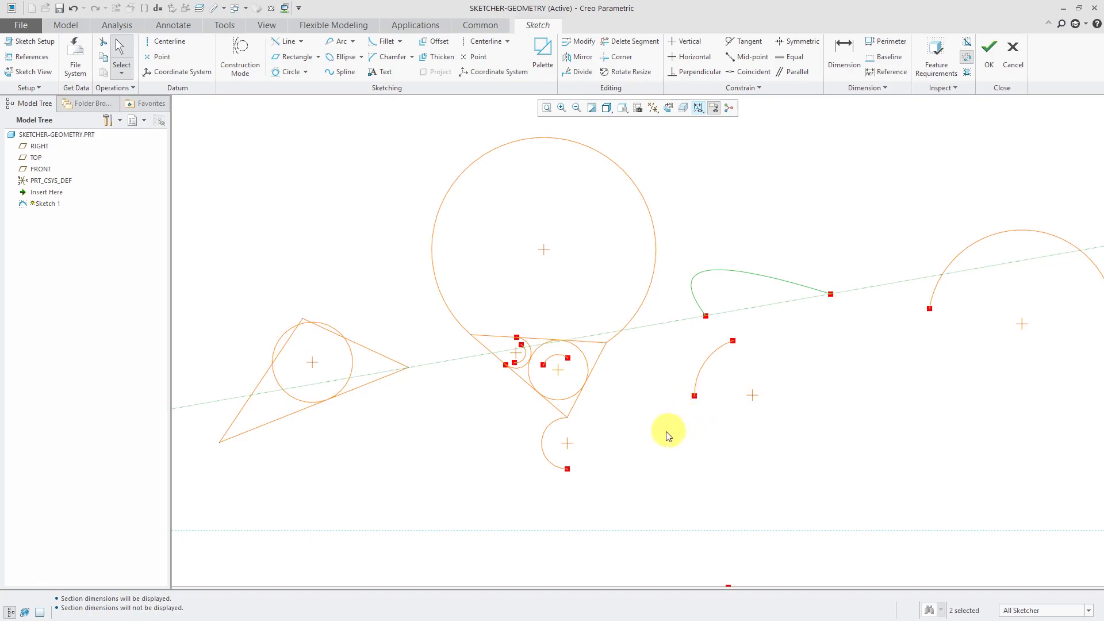
pyautogui.scroll(4, 748, 483)
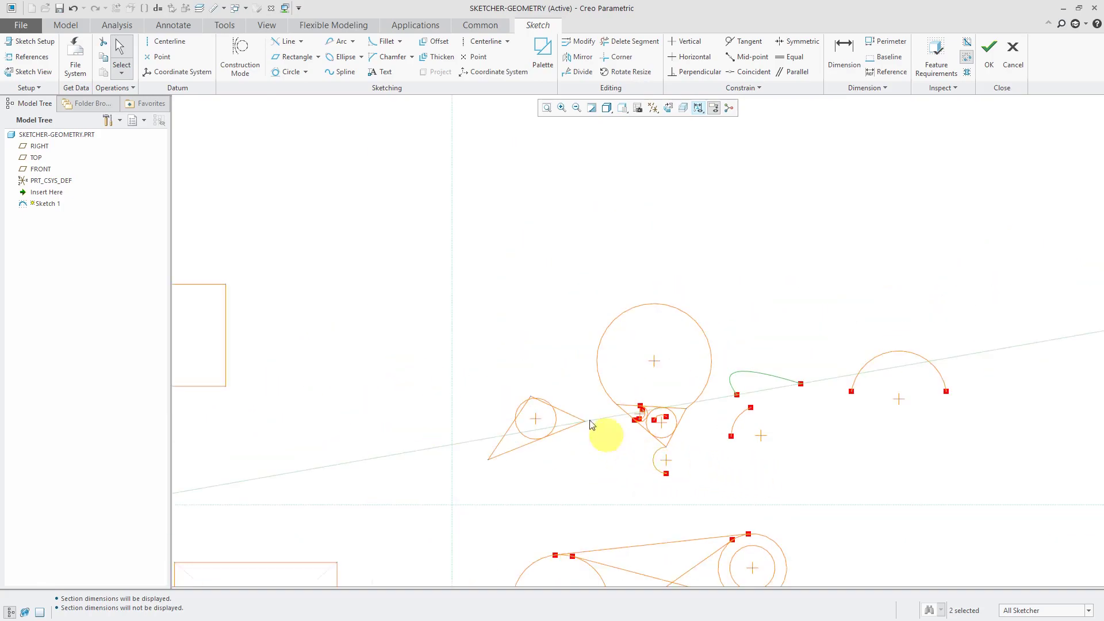
pyautogui.click(242, 58)
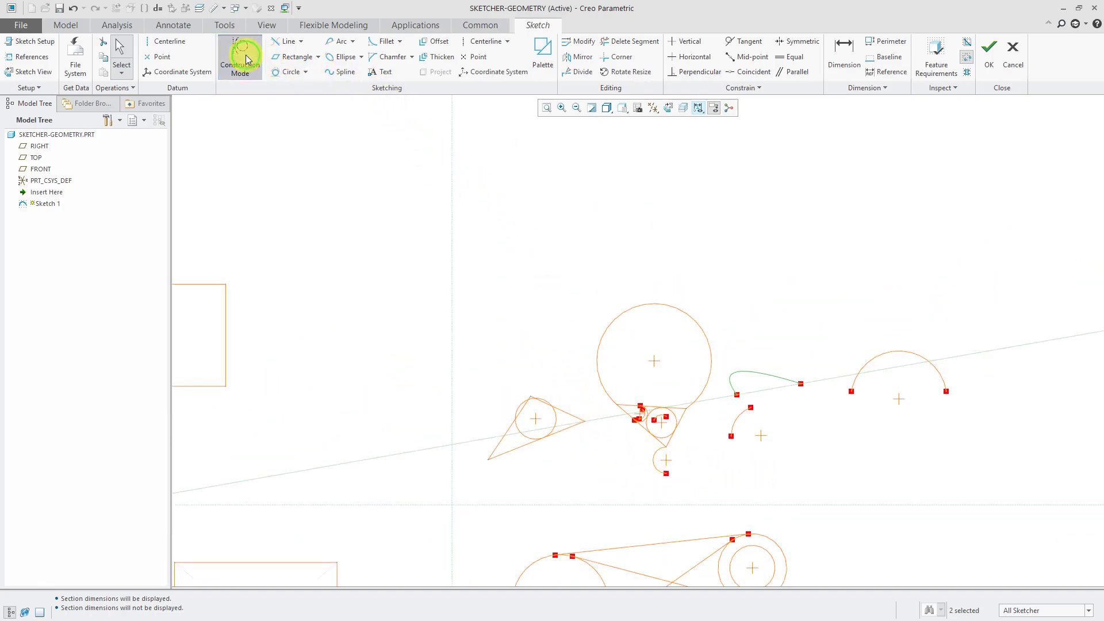
# - Draw a center-and-point construction circle above the large circle, then turn Construction Mode off
pyautogui.click(305, 72)
pyautogui.click(309, 85)
pyautogui.click(627, 209)
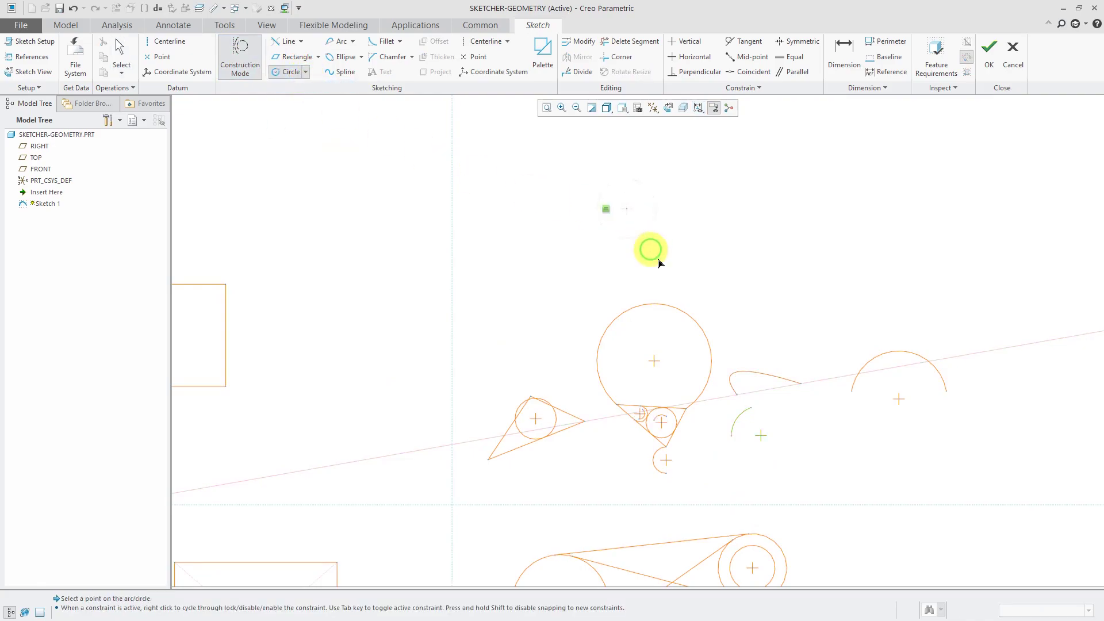
pyautogui.click(676, 269)
pyautogui.middleClick(794, 259)
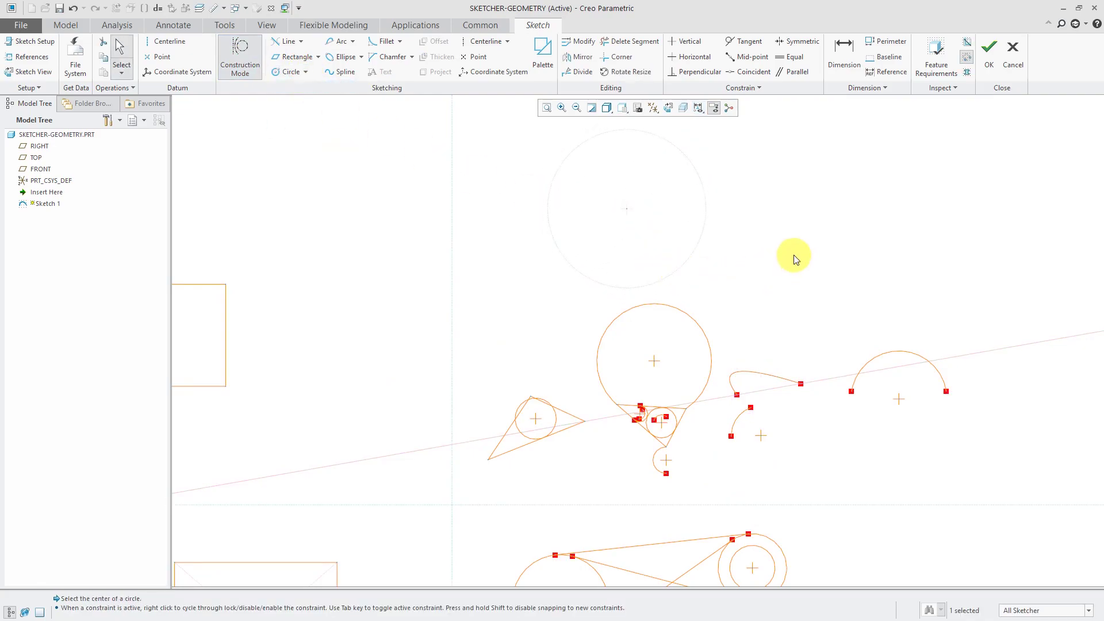
pyautogui.click(235, 67)
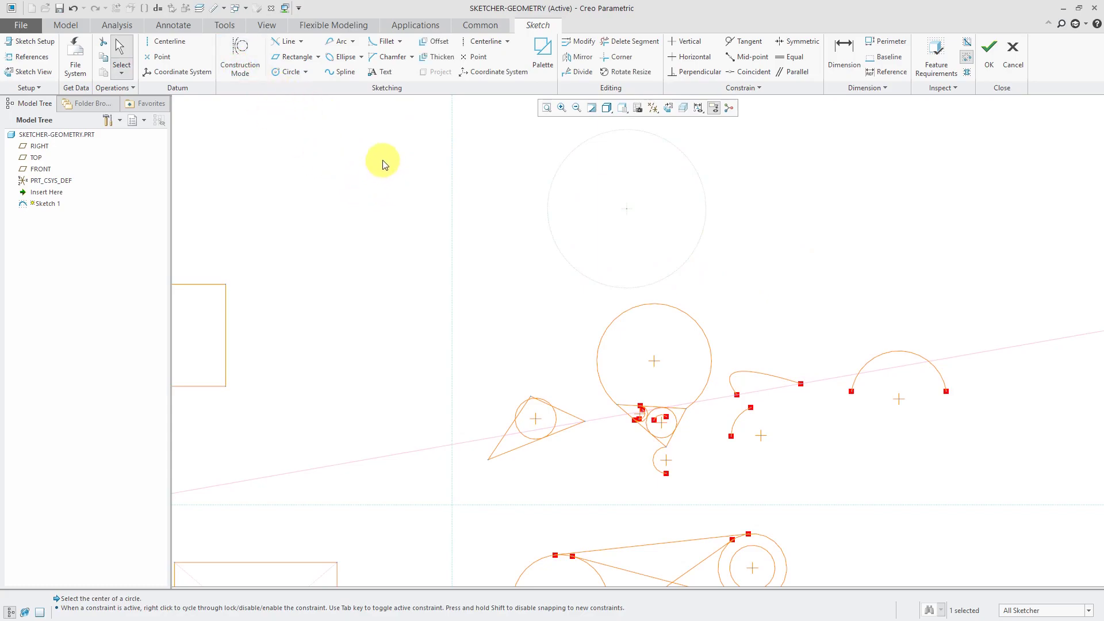
pyautogui.click(286, 44)
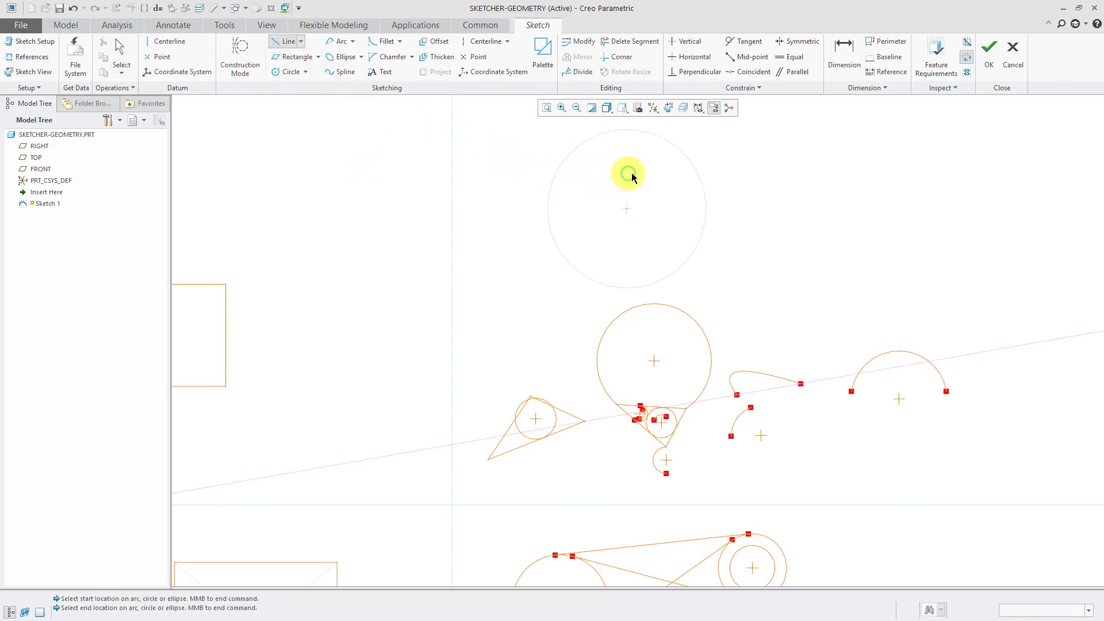
# - Draw a closed rectangle of four connected Line Chain segments inside the dotted construction circle
pyautogui.click(550, 170)
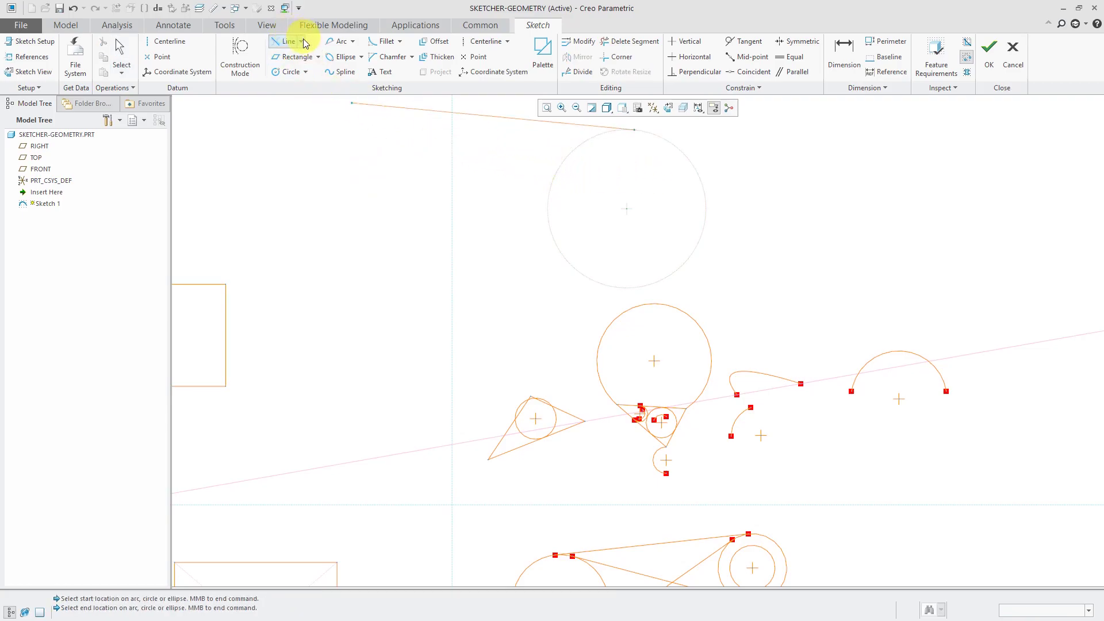
pyautogui.click(300, 42)
pyautogui.click(299, 55)
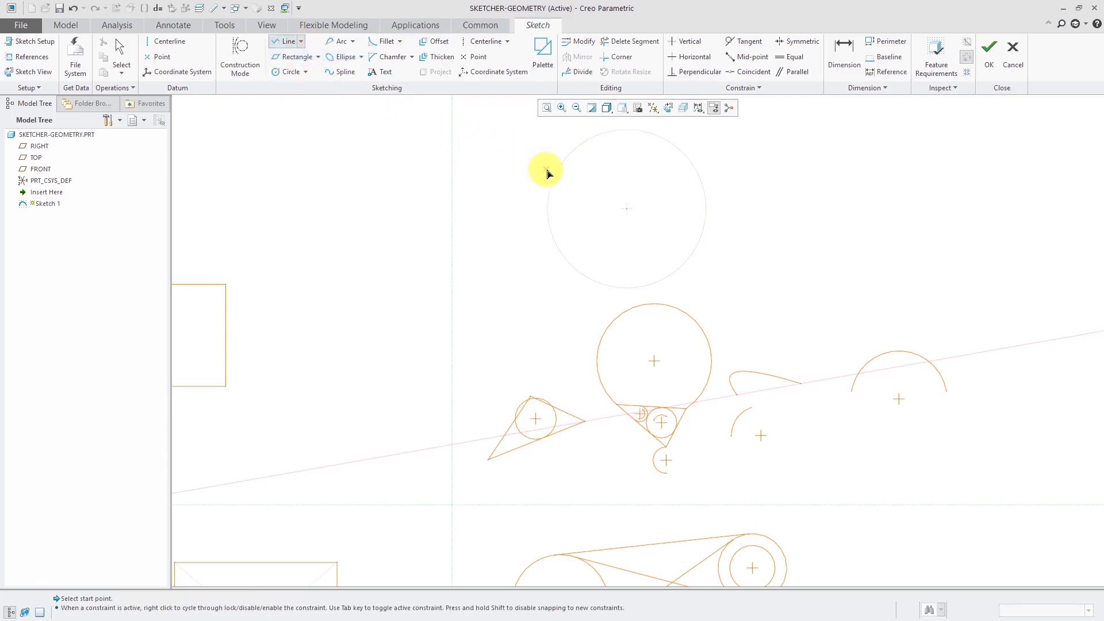
pyautogui.click(566, 176)
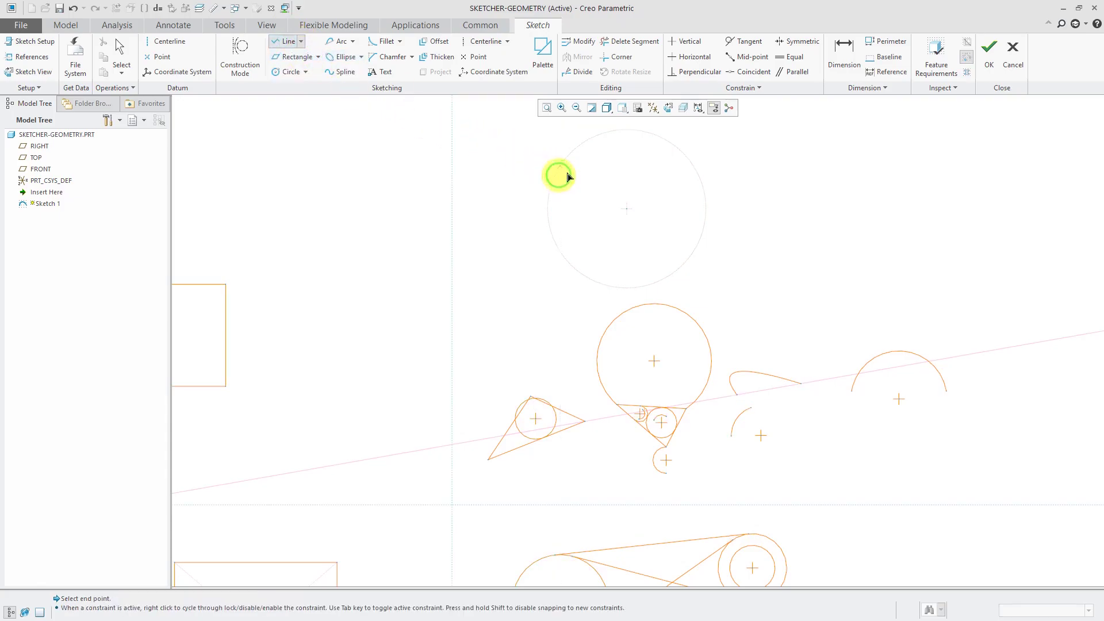
pyautogui.click(695, 165)
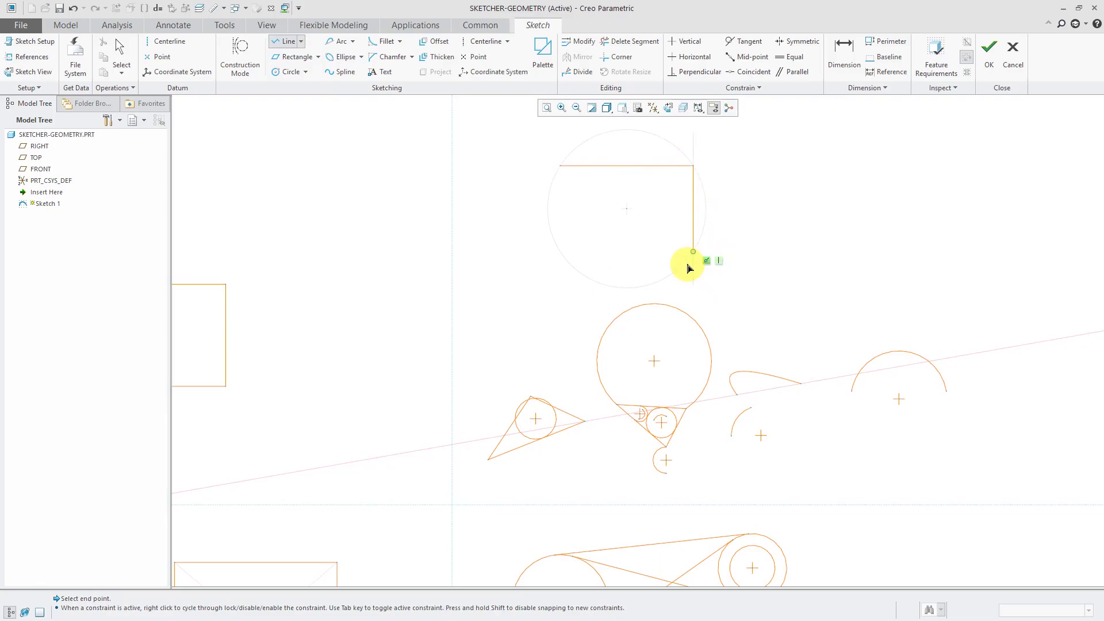
pyautogui.click(693, 253)
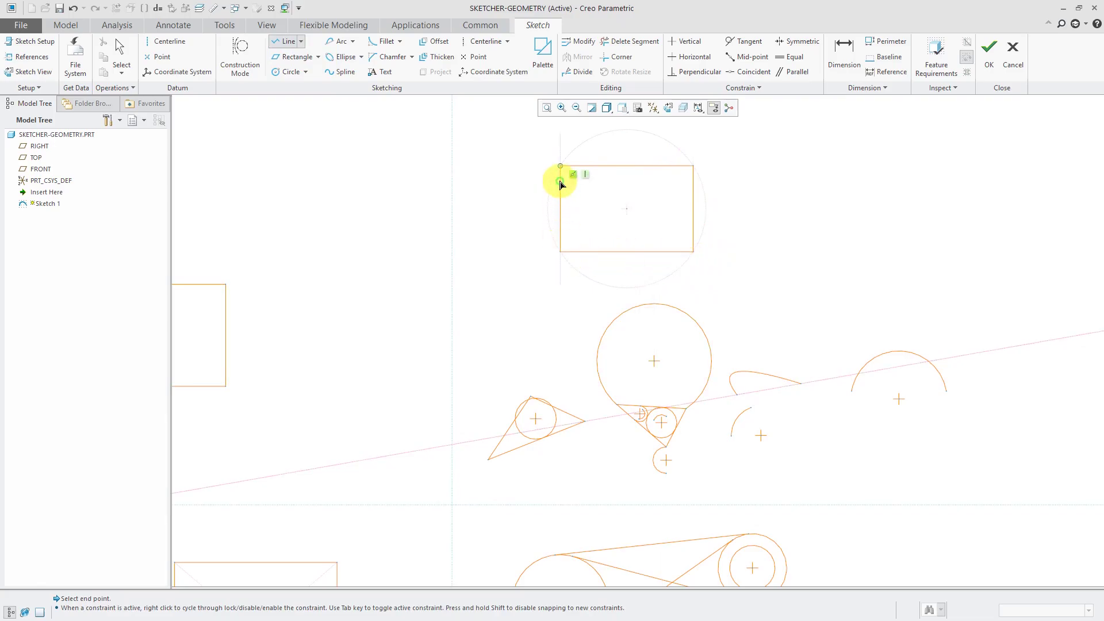
pyautogui.middleClick(833, 184)
pyautogui.middleClick(824, 200)
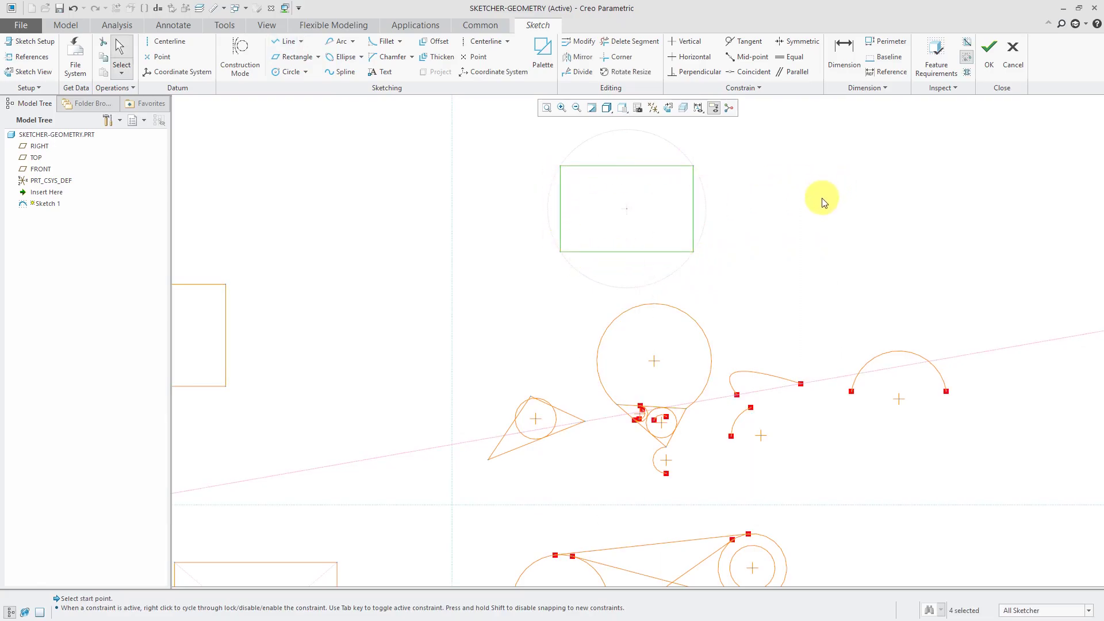
pyautogui.click(812, 227)
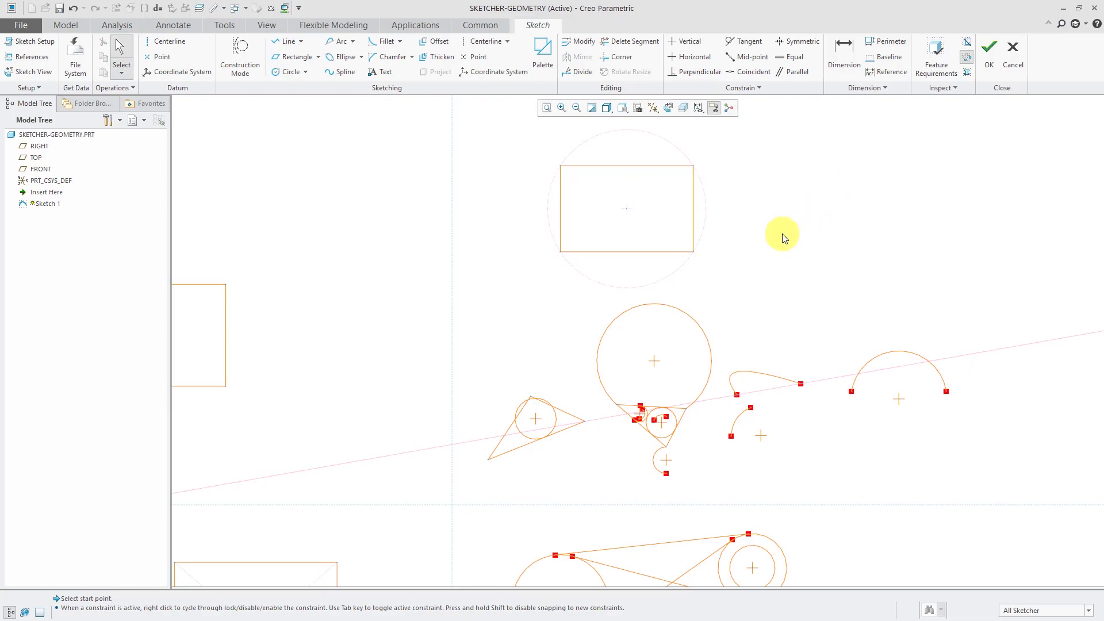
# - Convert the rectangle's bottom edge into construction geometry
pyautogui.scroll(-3, 693, 154)
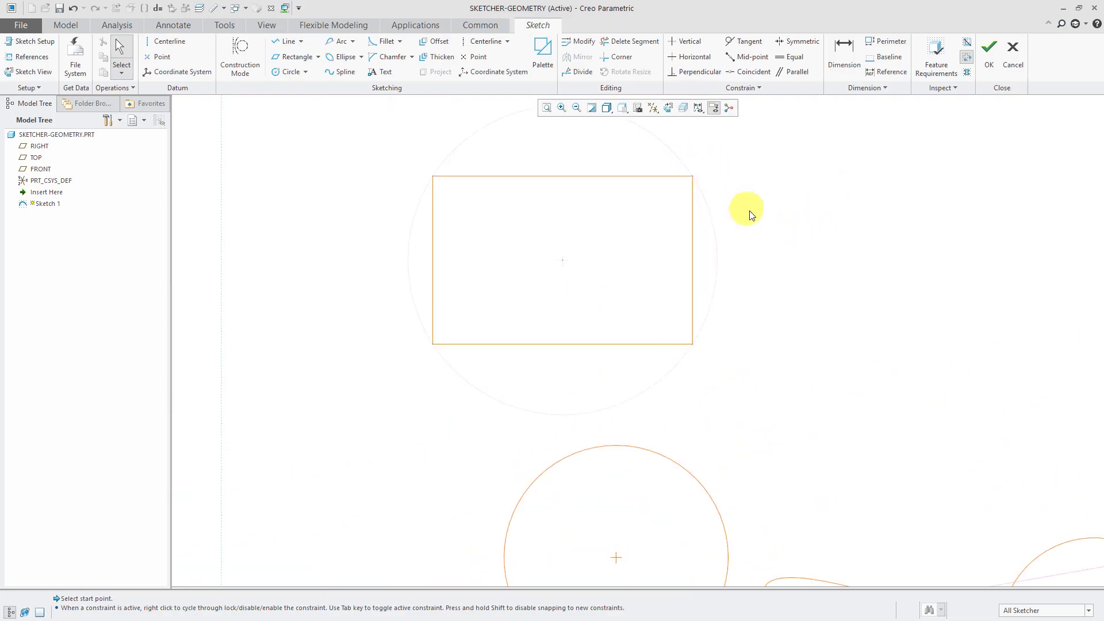
pyautogui.scroll(2, 685, 370)
pyautogui.scroll(-2, 685, 369)
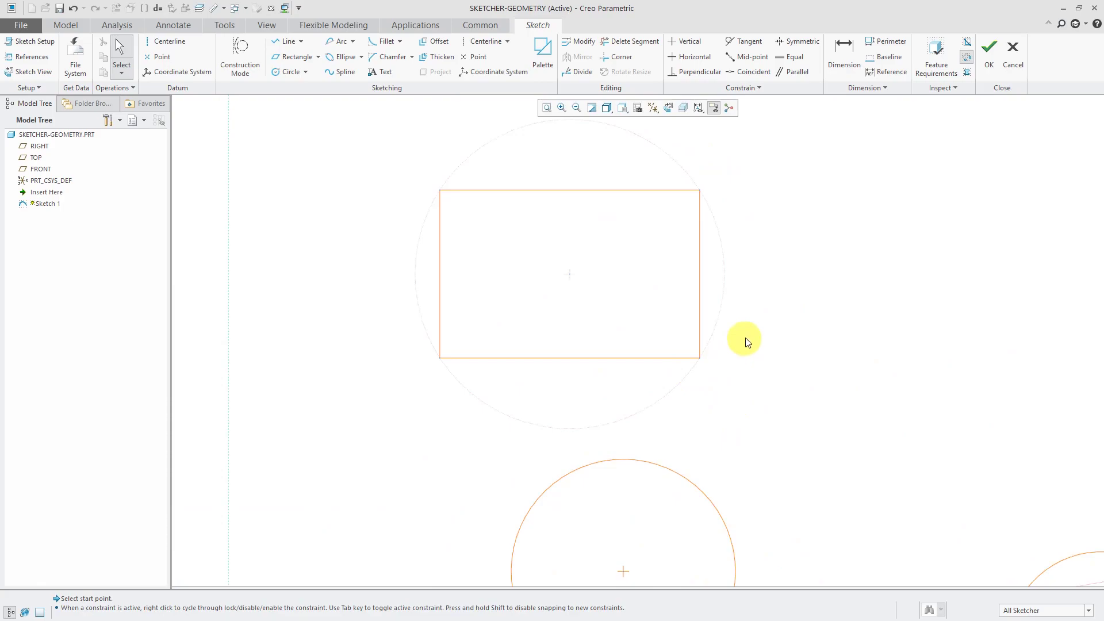
pyautogui.click(625, 358)
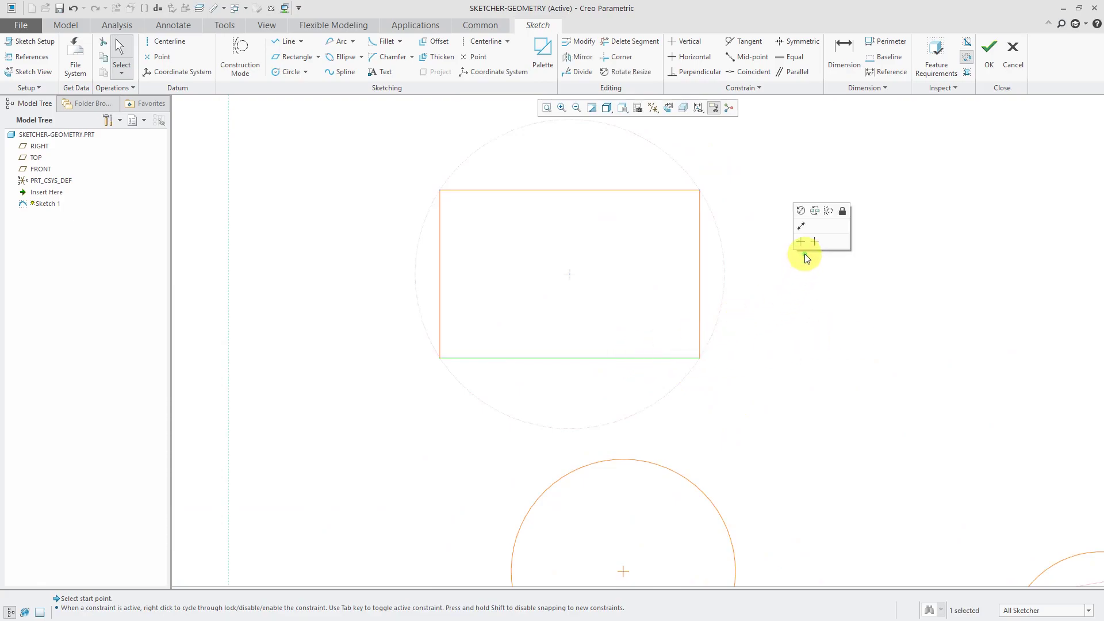
pyautogui.rightClick(807, 258)
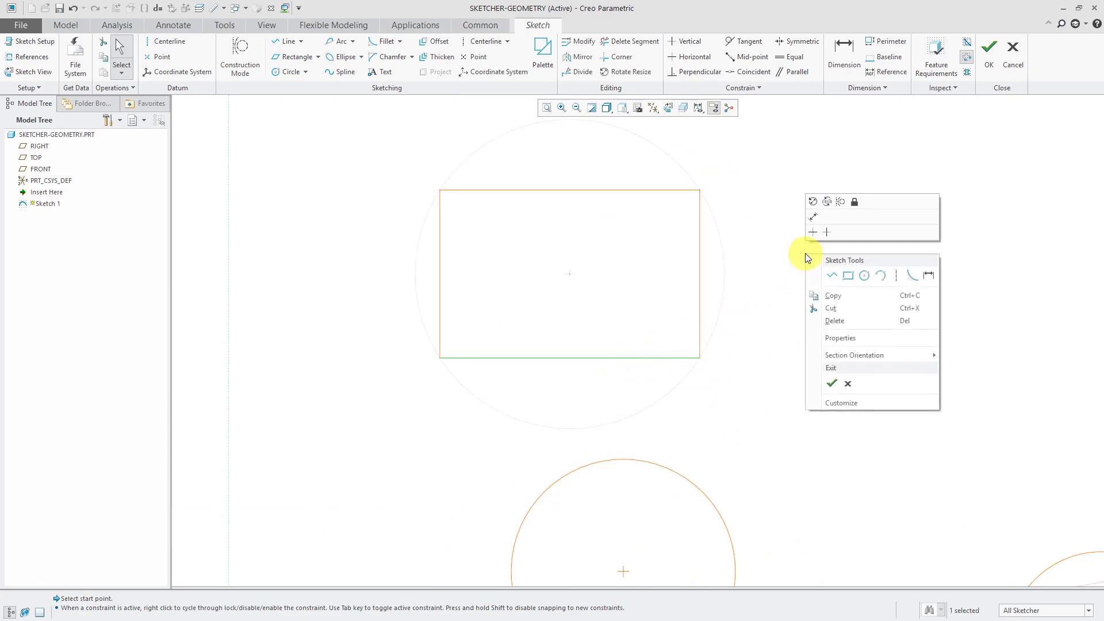
pyautogui.click(839, 206)
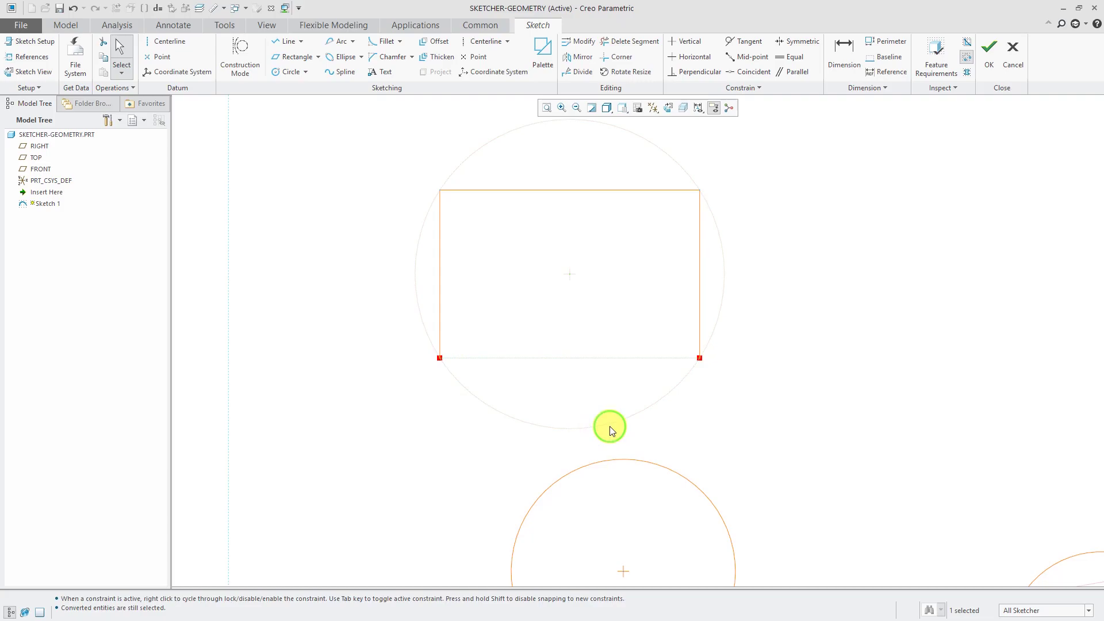
# - Turn the dotted construction circle into a solid circle
pyautogui.click(610, 426)
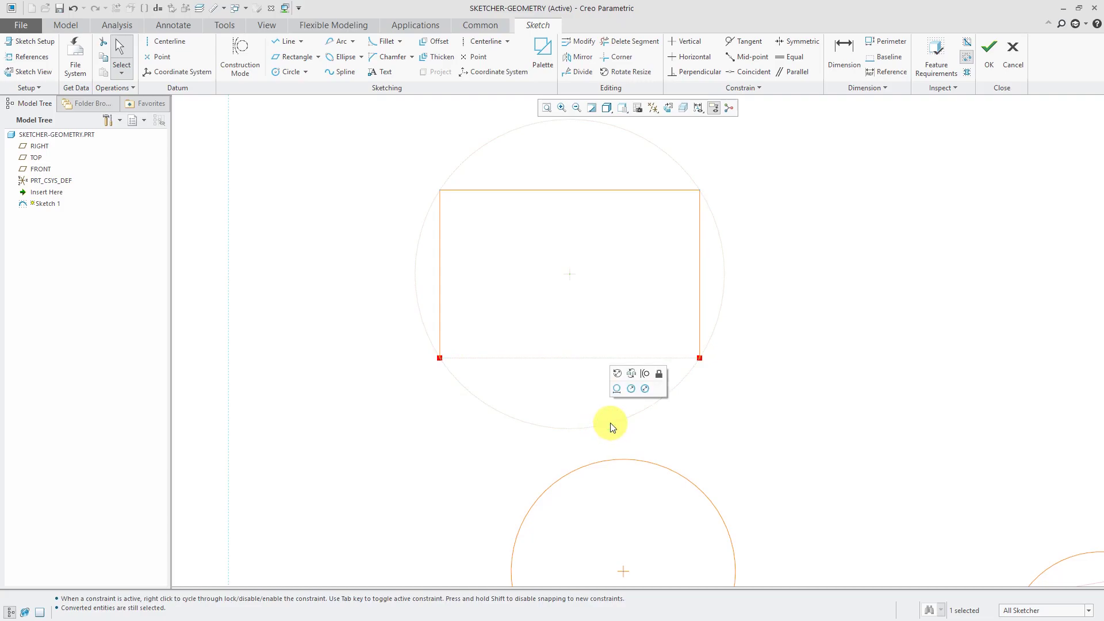
pyautogui.click(646, 374)
pyautogui.click(760, 418)
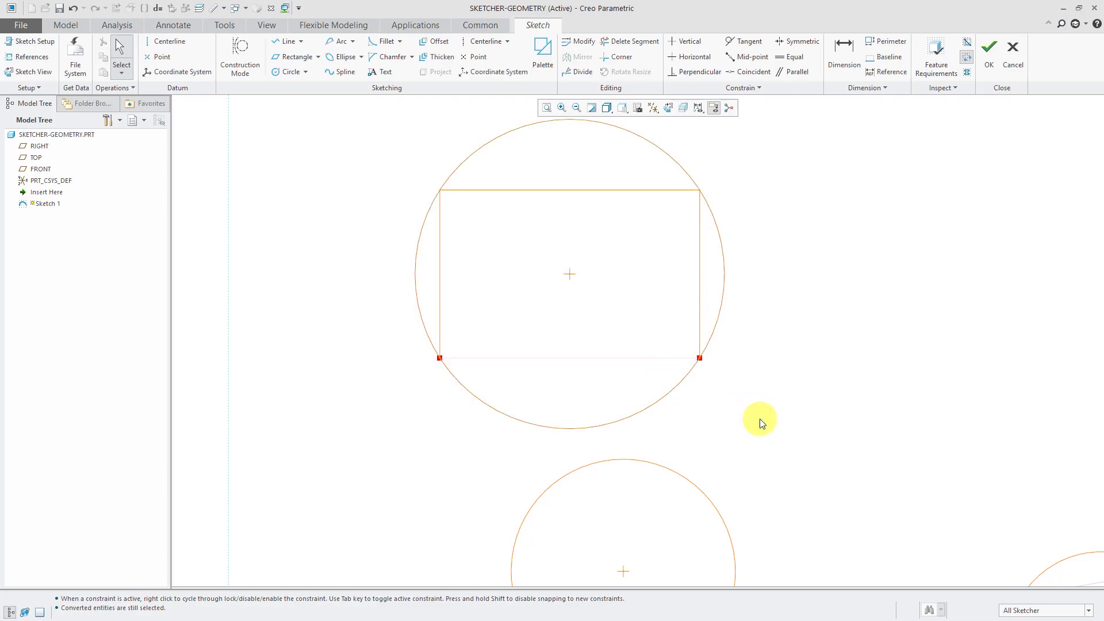